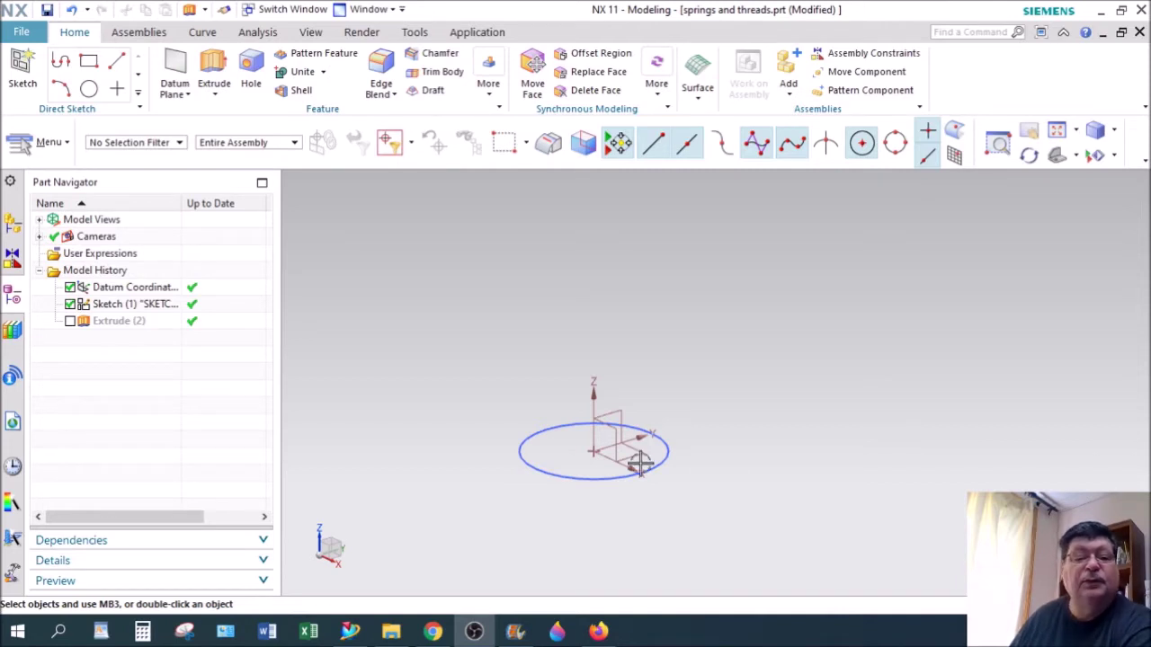
- Create a helix along a vector with 20 mm diameter, 5 mm pitch and length limits from 0 to 50
left_click(202, 31)
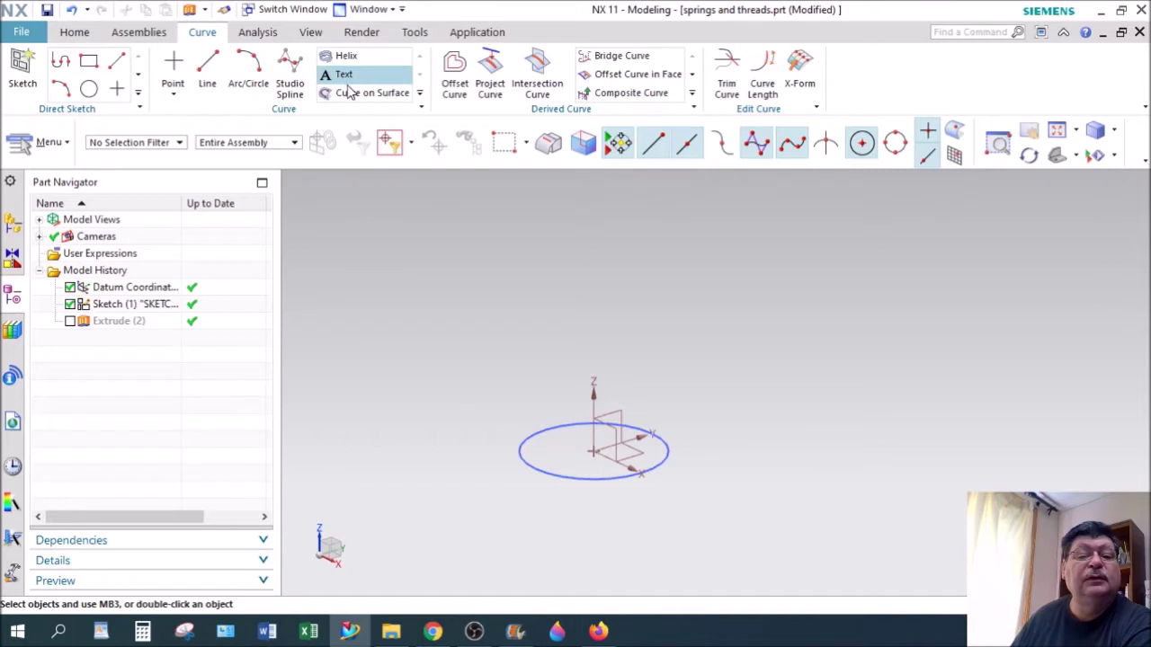
left_click(346, 56)
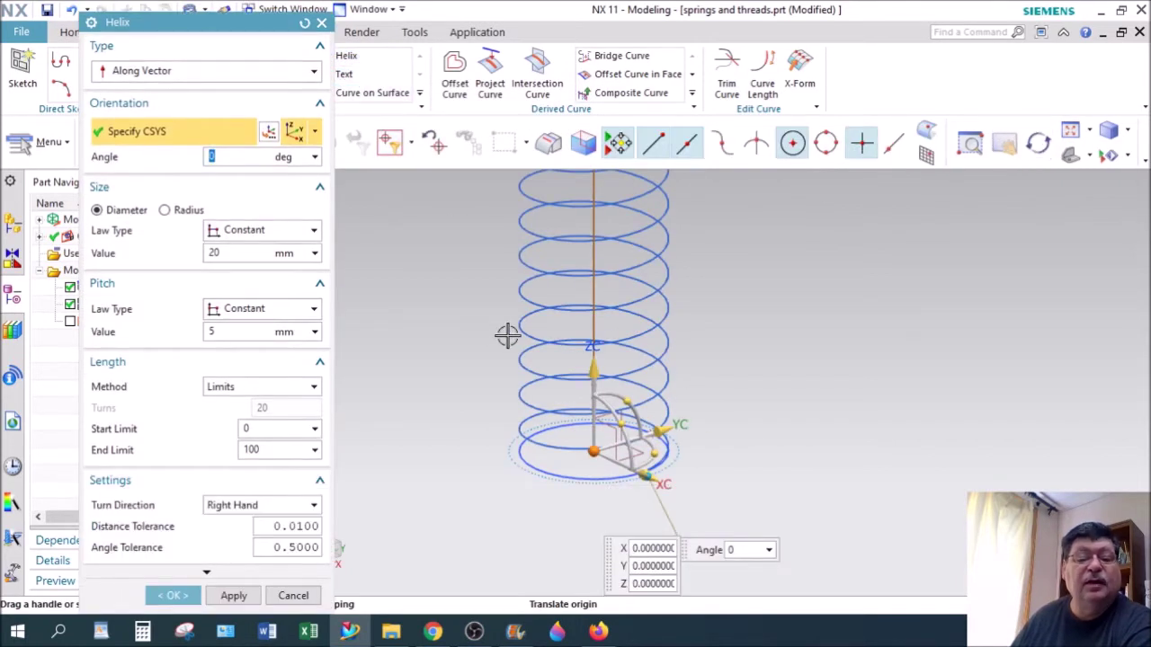
scroll(761, 380, "down", 3)
middle_click_drag(769, 340, 739, 449, "shift")
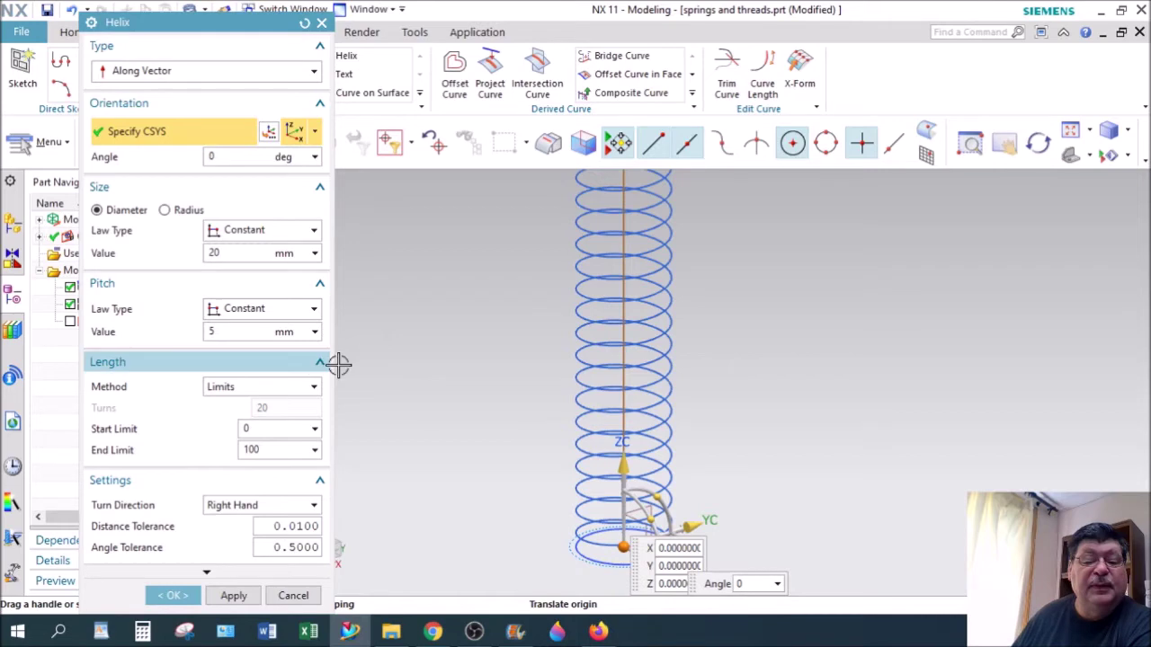
middle_click_drag(706, 461, 684, 470)
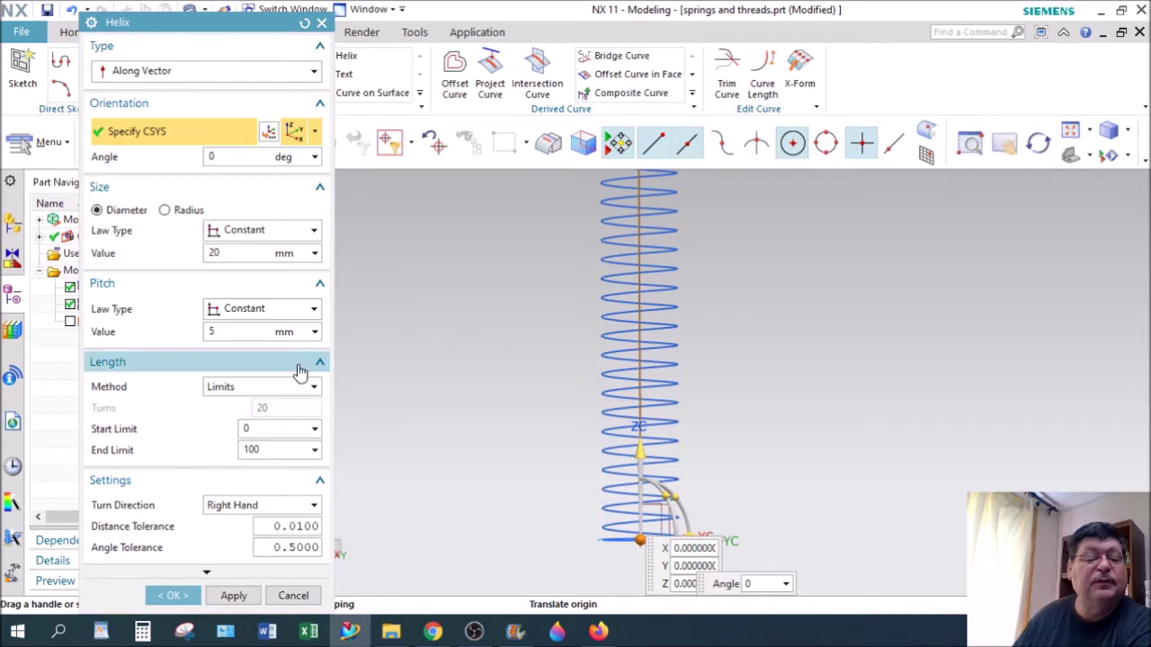
left_click(287, 457)
type("50")
key("Return")
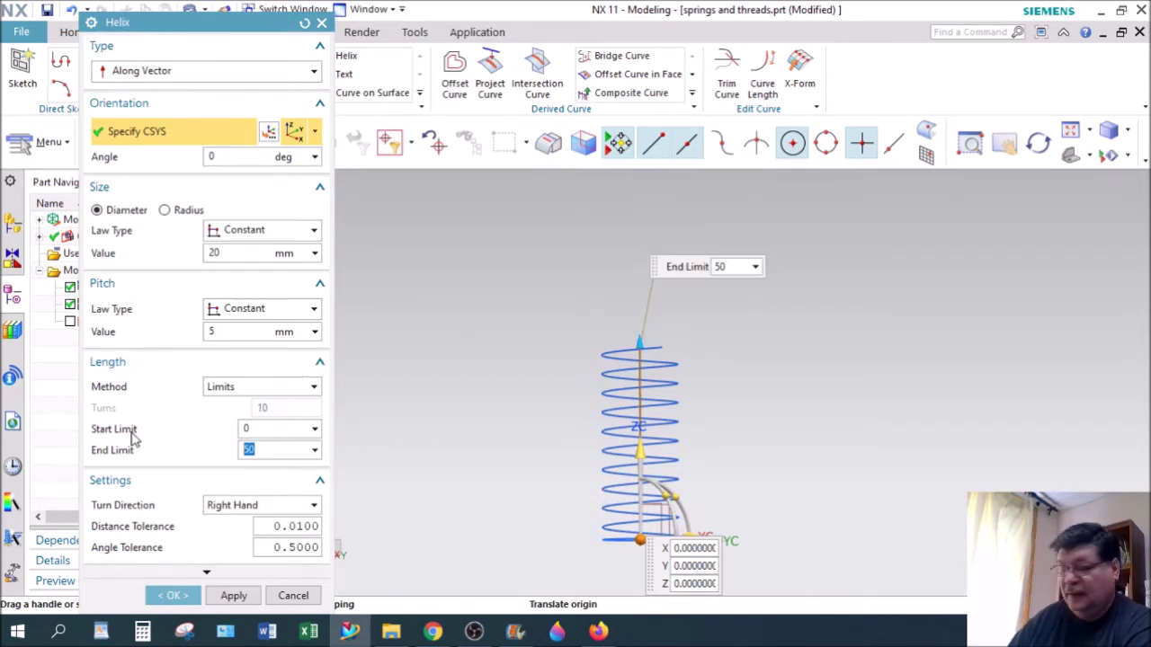
left_click(1038, 144)
scroll(346, 443, "down", 2)
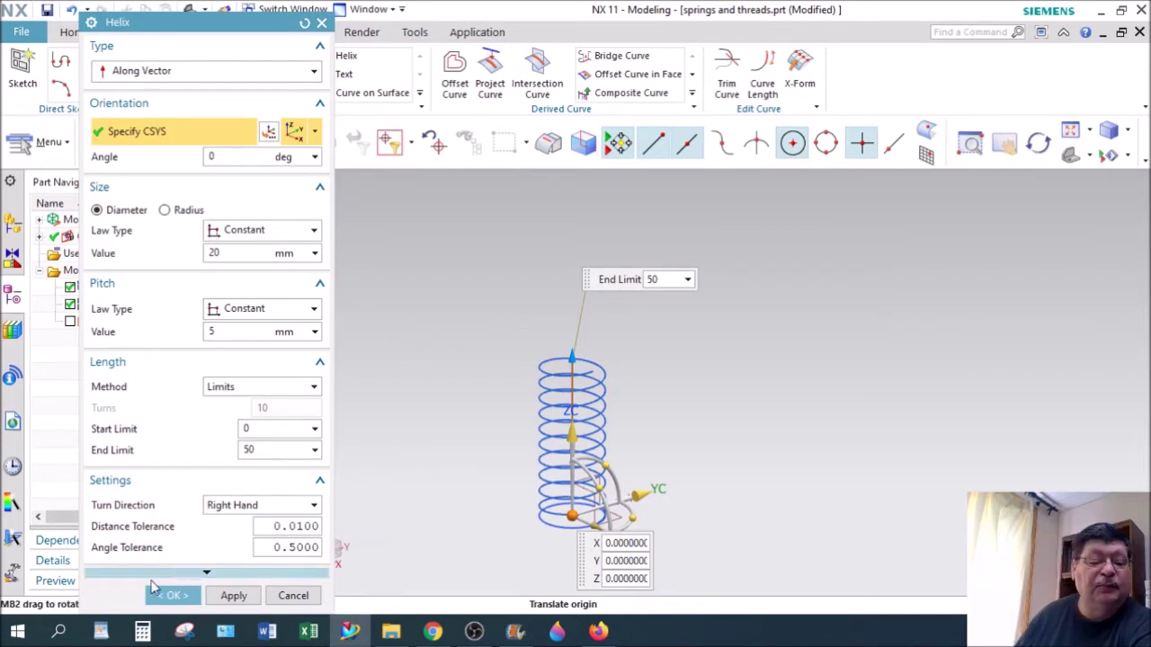
left_click(173, 596)
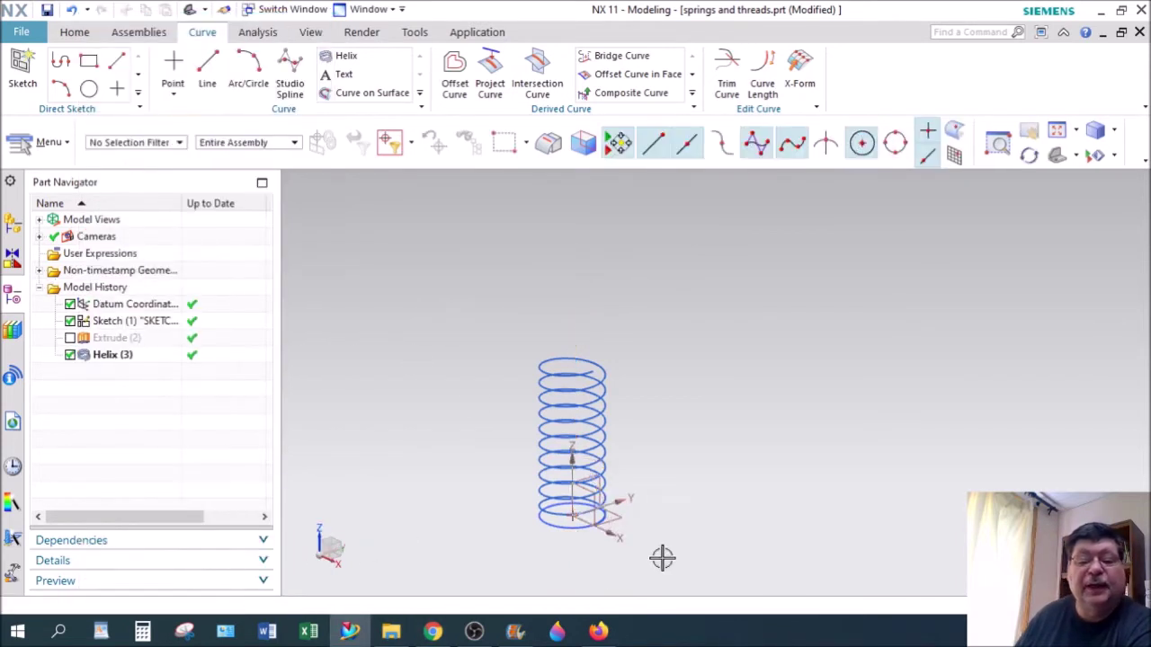
- Create a sketch on the XZ plane of the datum coordinate system
scroll(644, 555, "up", 4)
middle_click_drag(618, 477, 760, 605, "shift")
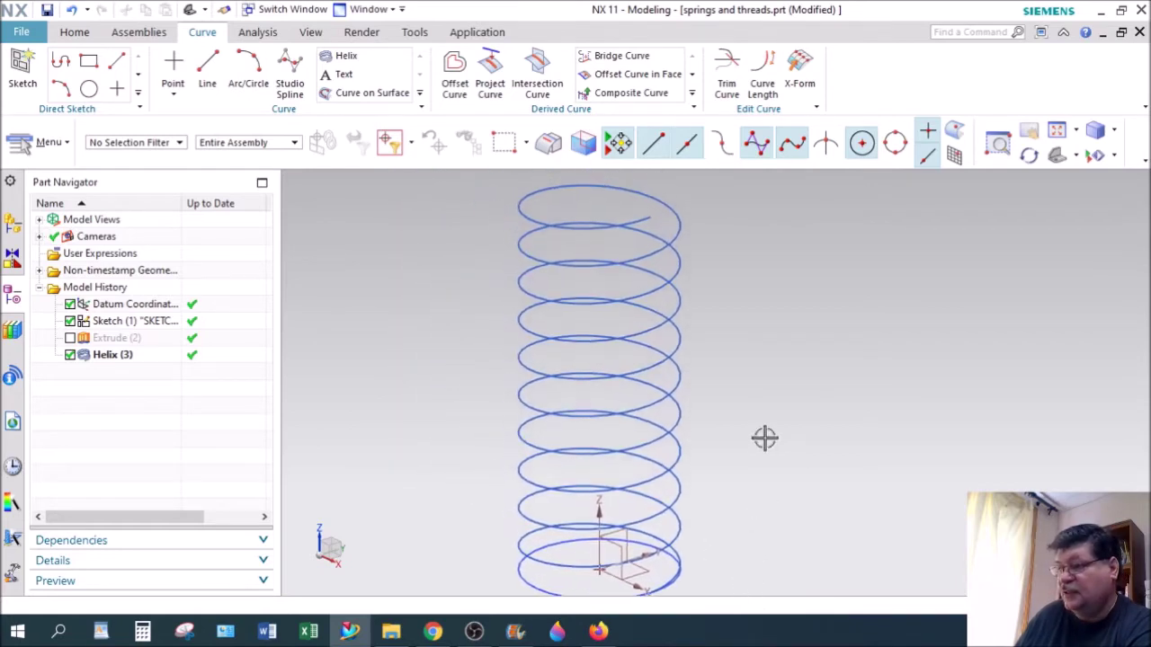
middle_click_drag(775, 419, 758, 396)
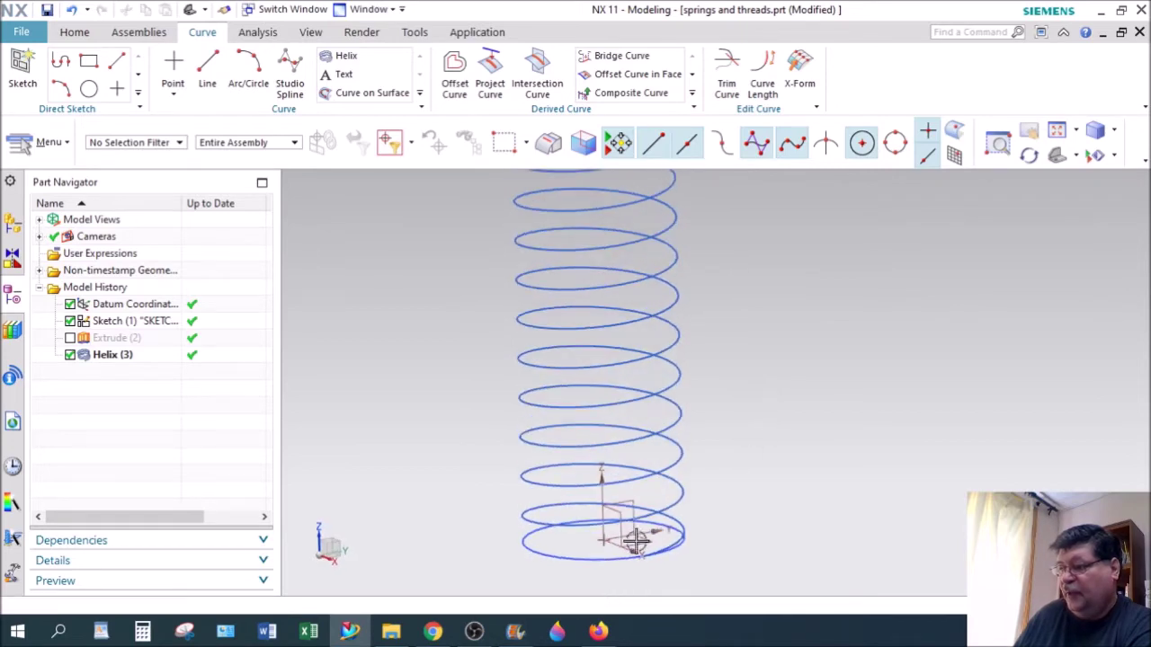
scroll(655, 571, "up", 4)
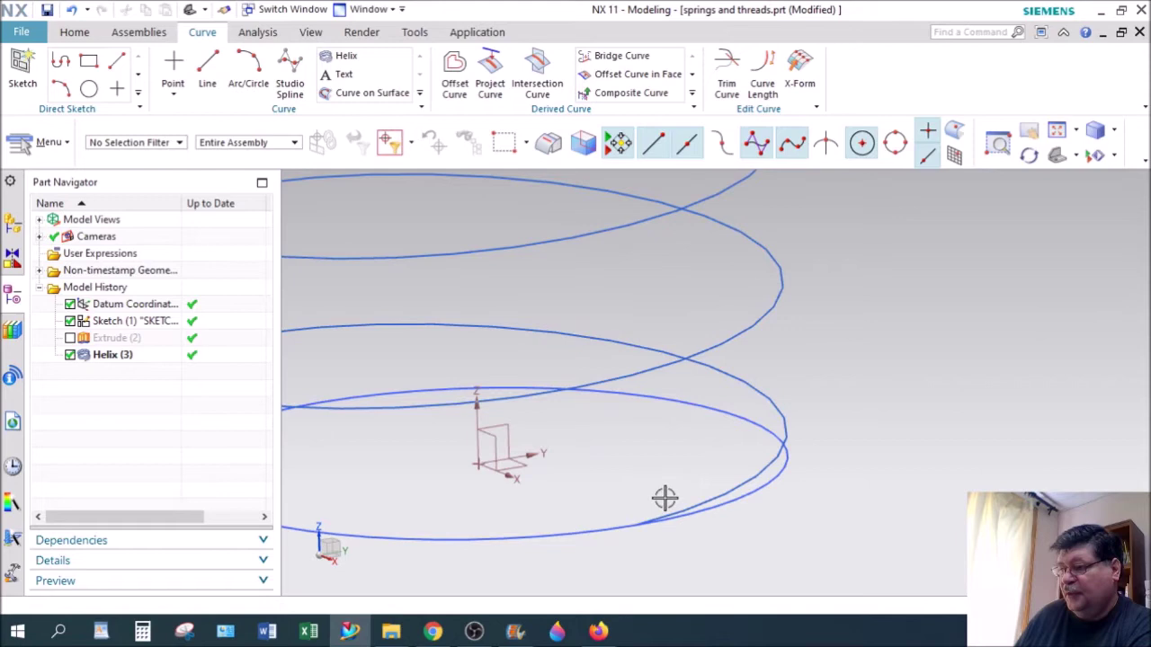
scroll(671, 513, "down", 5)
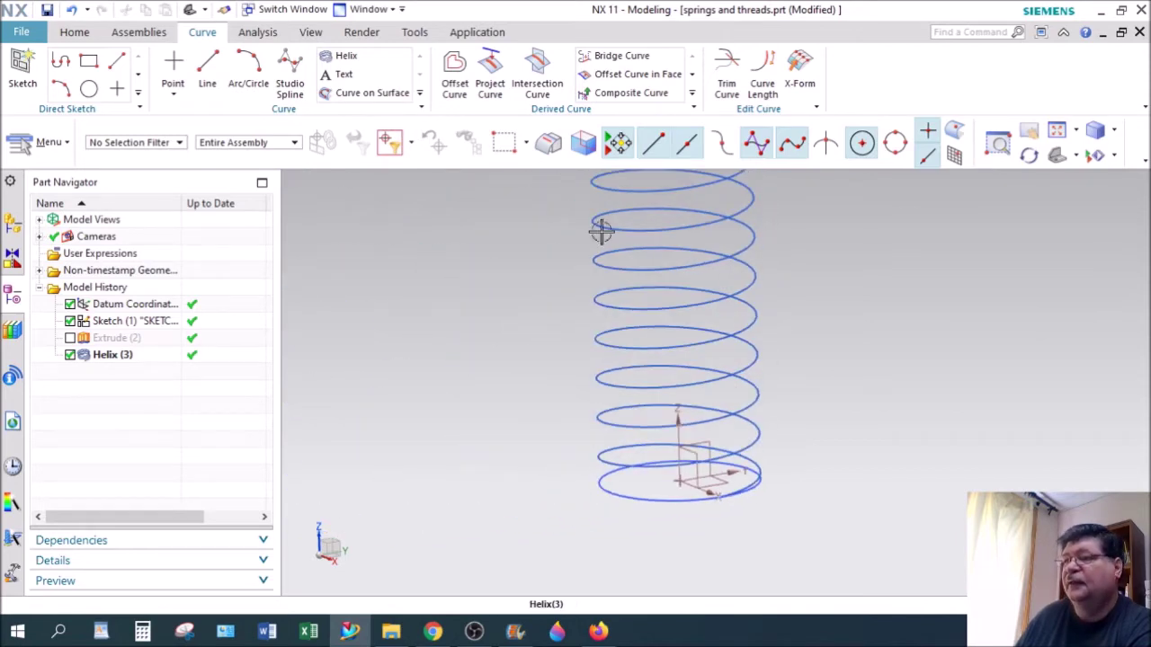
left_click(75, 32)
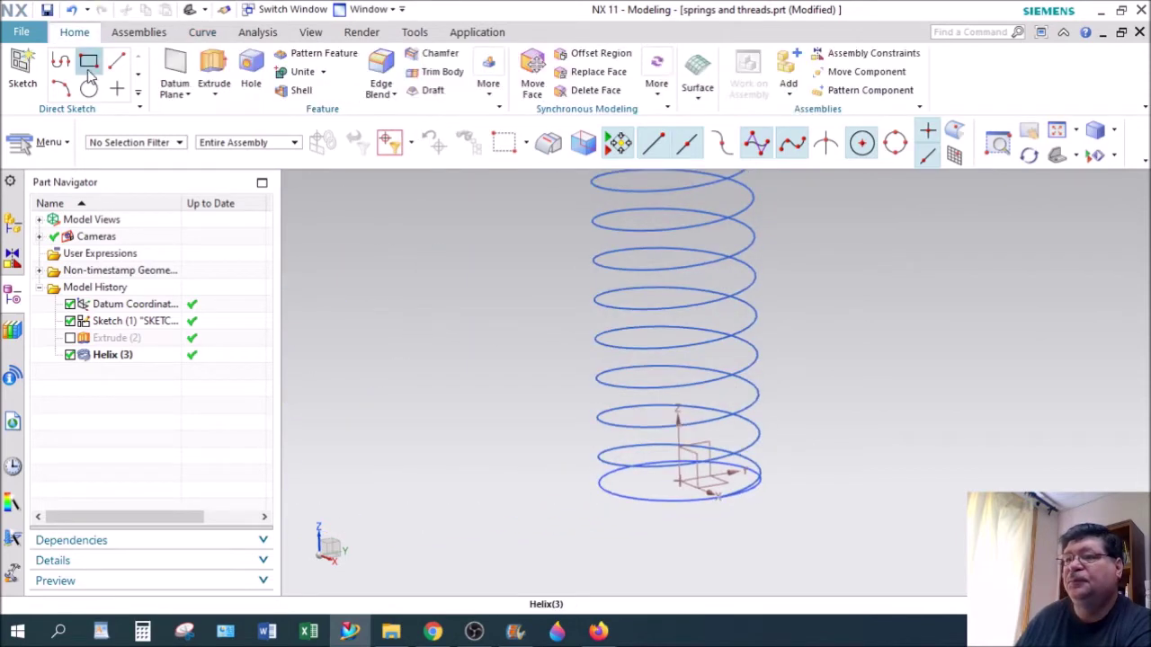
left_click(22, 72)
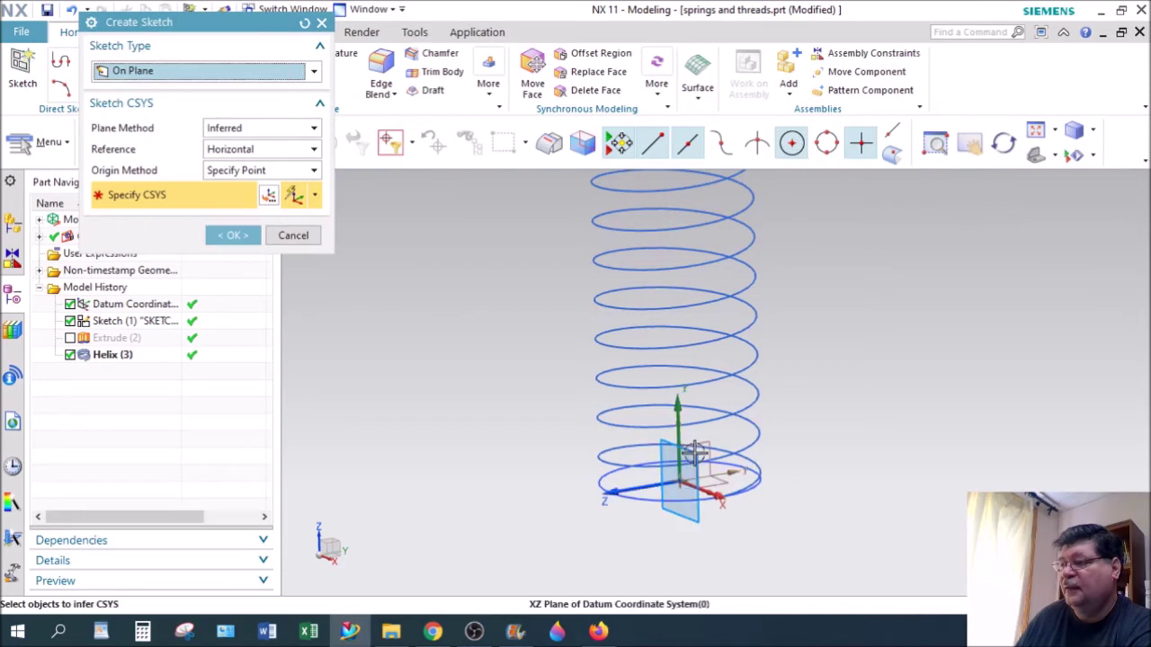
left_click(692, 463)
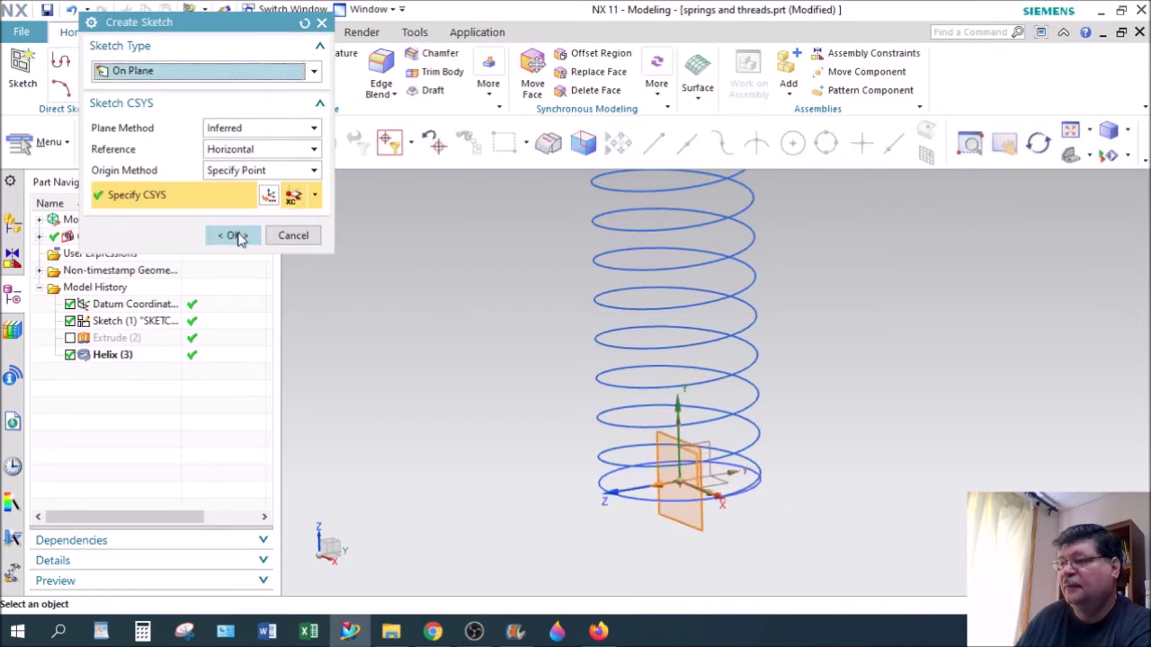
left_click(235, 235)
- Sketch a 3 mm diameter circle just outside the helix's lower end and dimension its diameter
scroll(837, 386, "up", 5)
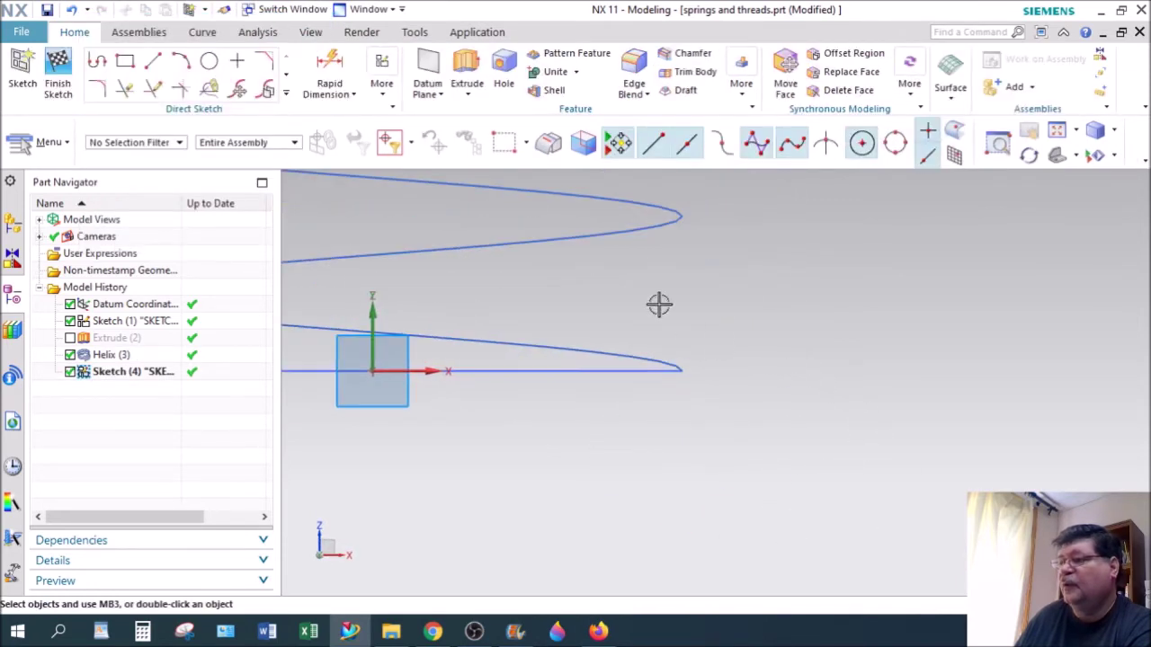
left_click(208, 61)
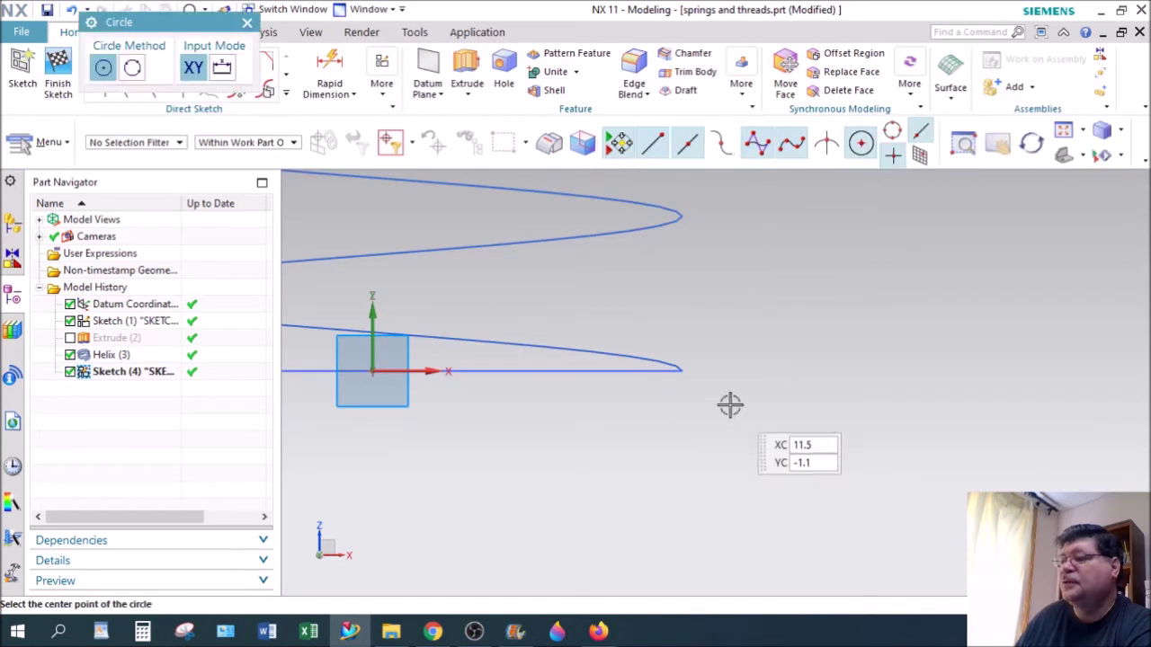
left_click(751, 361)
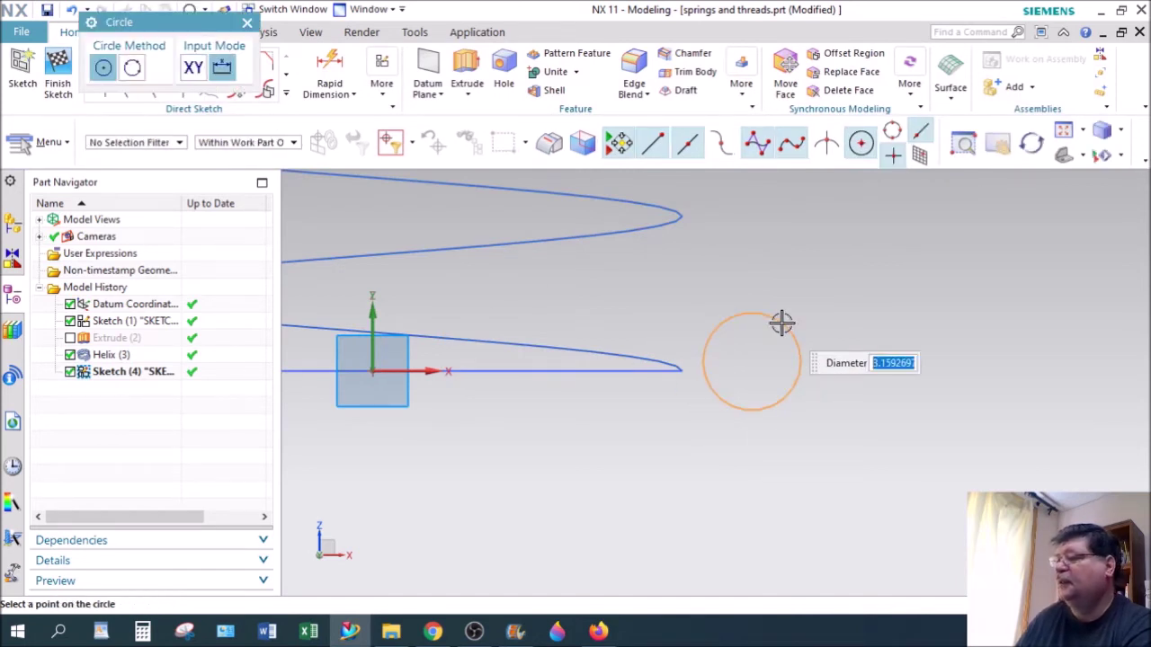
key("Return")
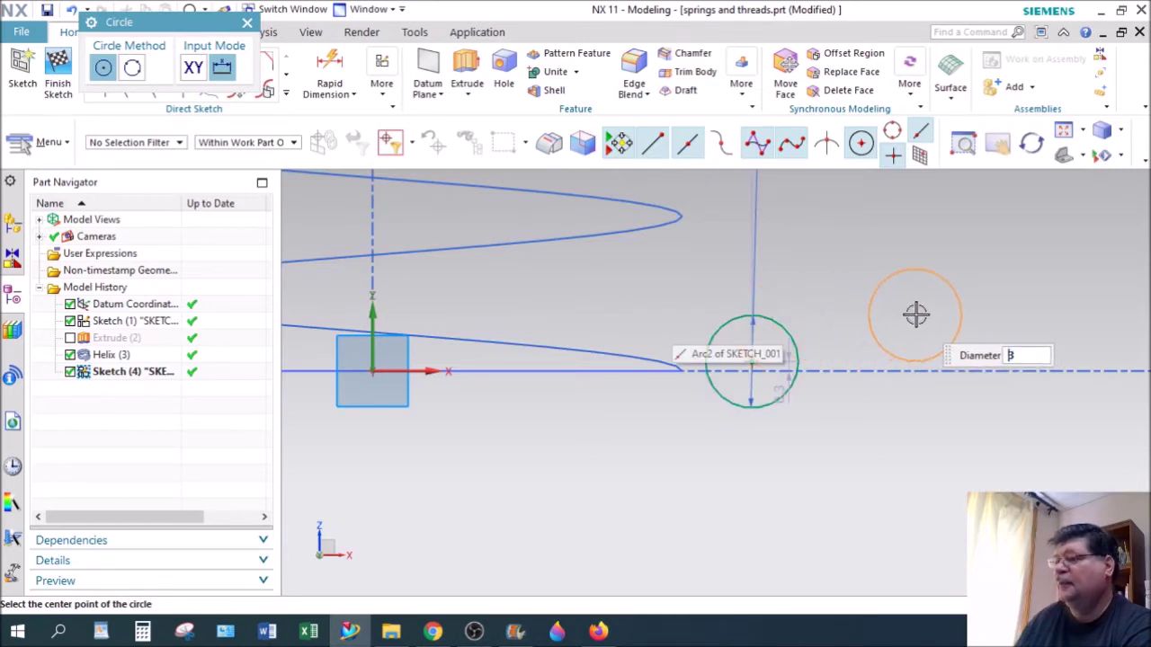
left_click(326, 79)
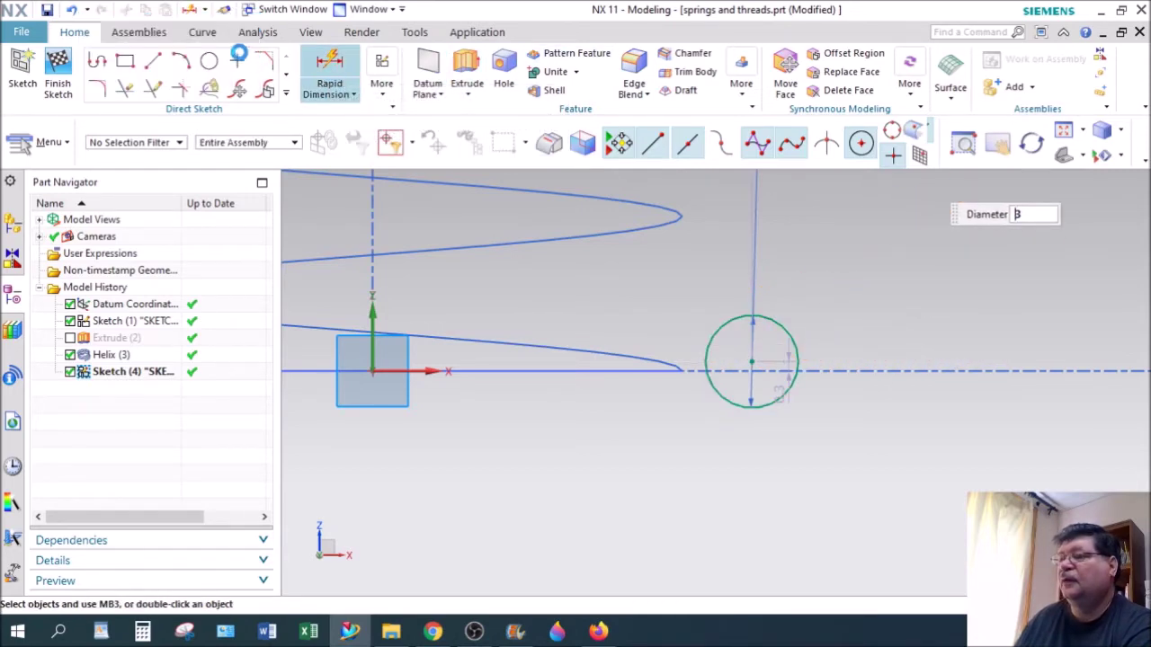
left_click(783, 330)
left_click(824, 307)
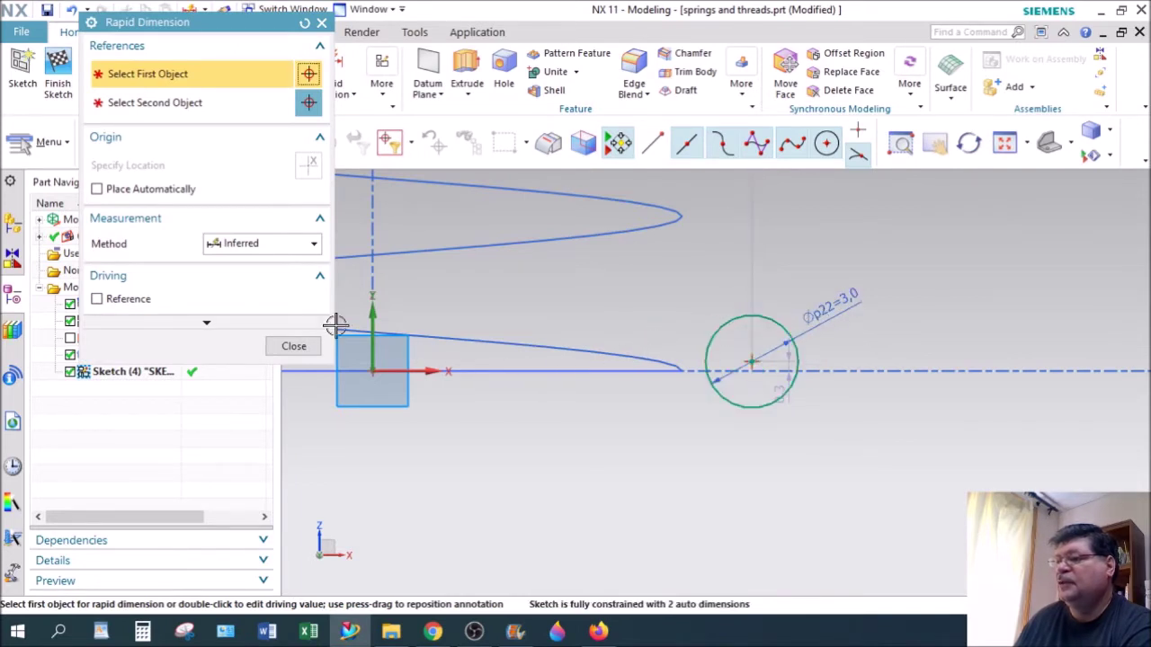
- Dimension the circle's centre at 10 mm from the vertical sketch axis
left_click(372, 310)
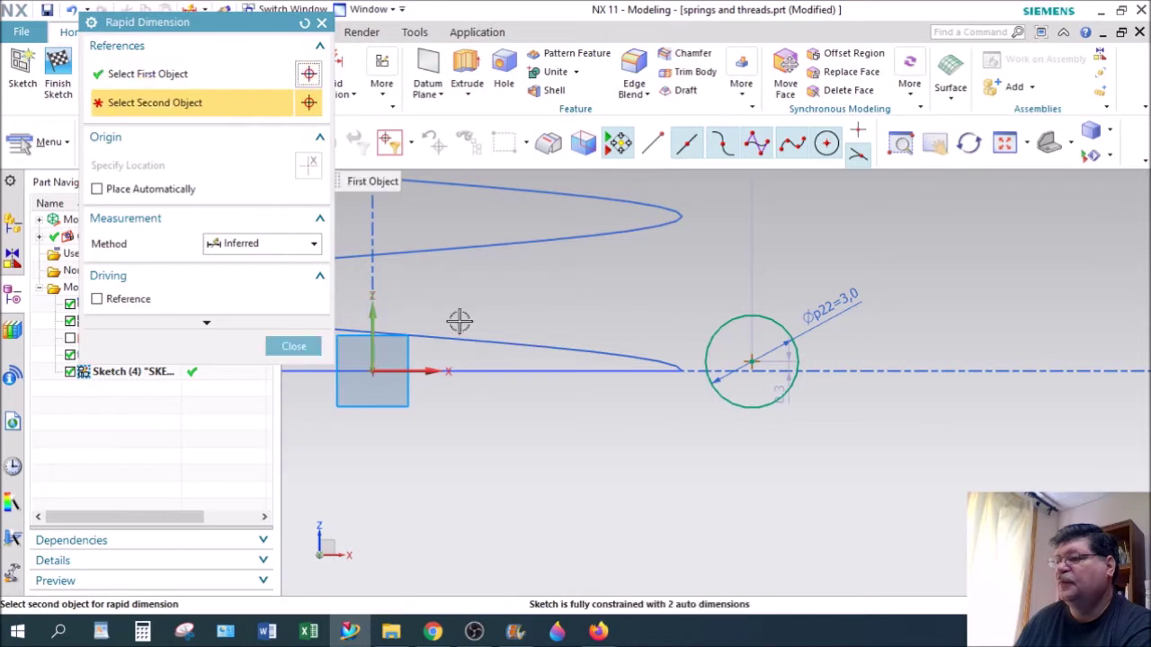
left_click(750, 361)
left_click(627, 275)
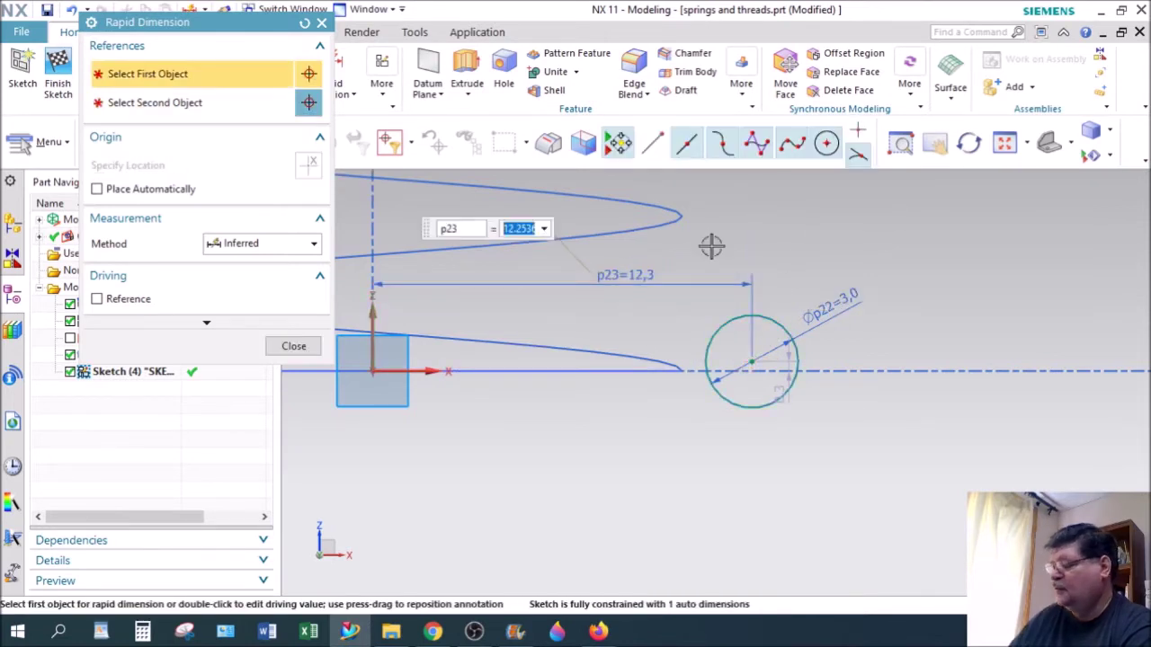
type("20")
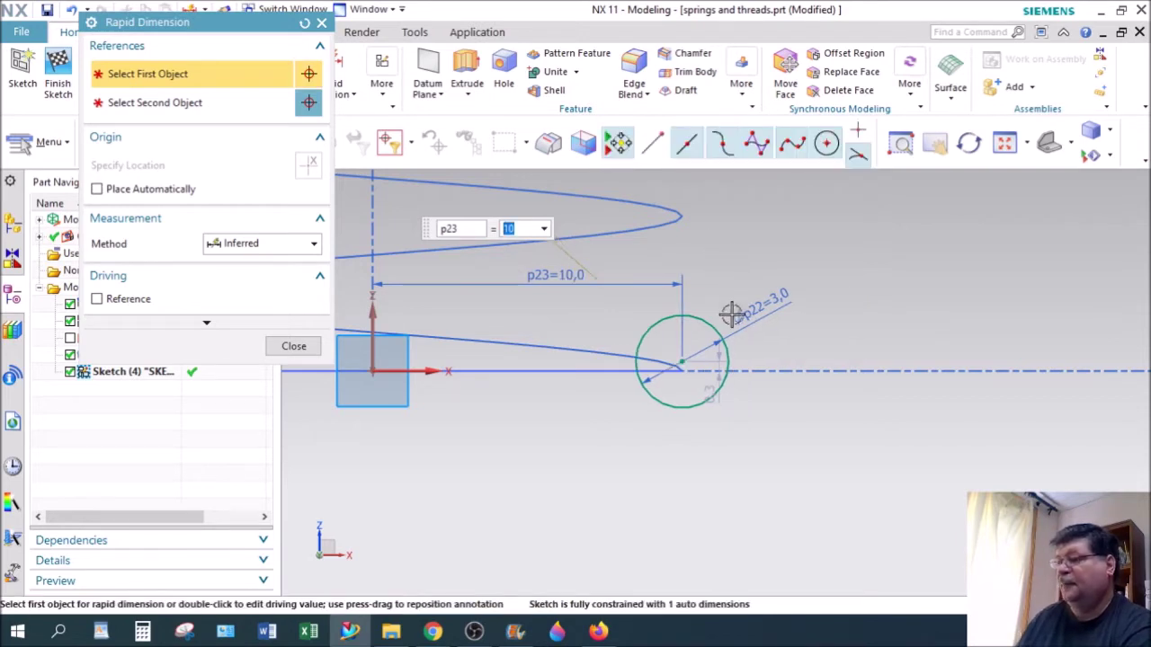
- Set the circle centre's vertical offset from the horizontal axis to 0 and finish the sketch
left_click(719, 358)
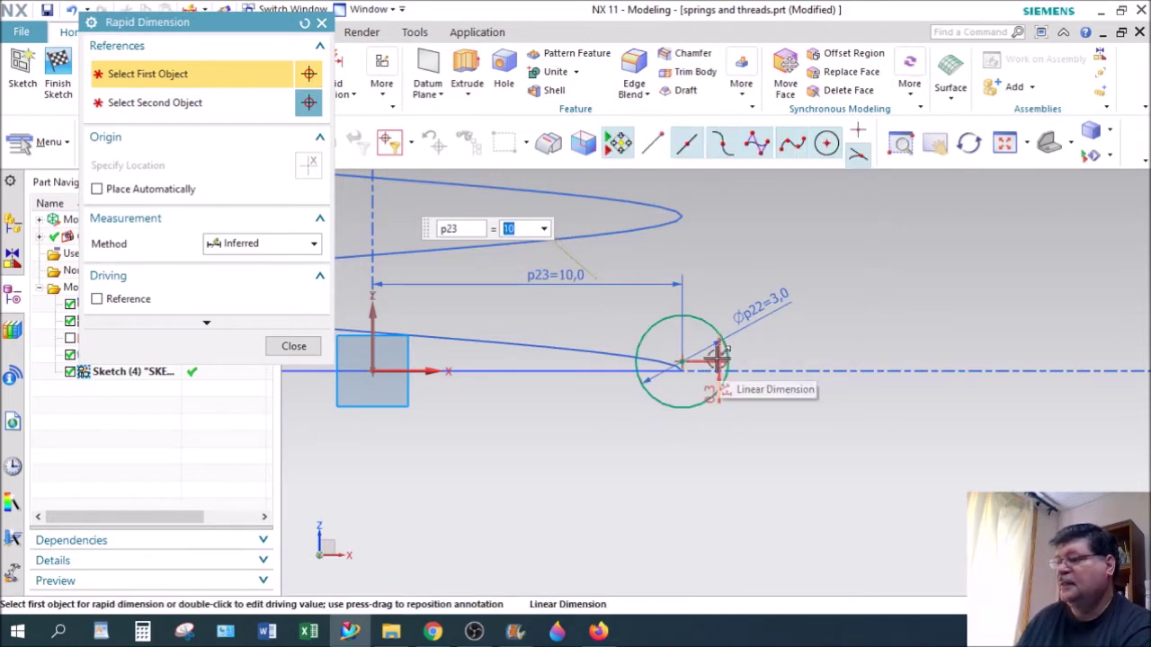
left_click(712, 386)
type("0")
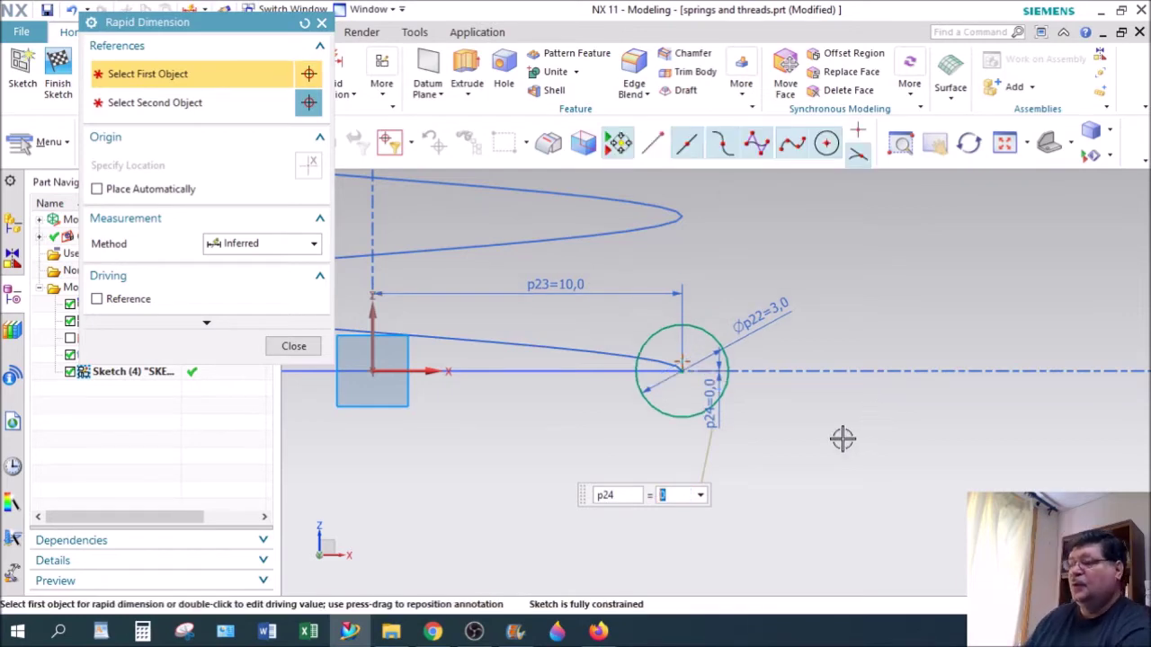
mouse_move(866, 441)
middle_mouse_down()
mouse_move(836, 452)
mouse_move(812, 439)
middle_mouse_up()
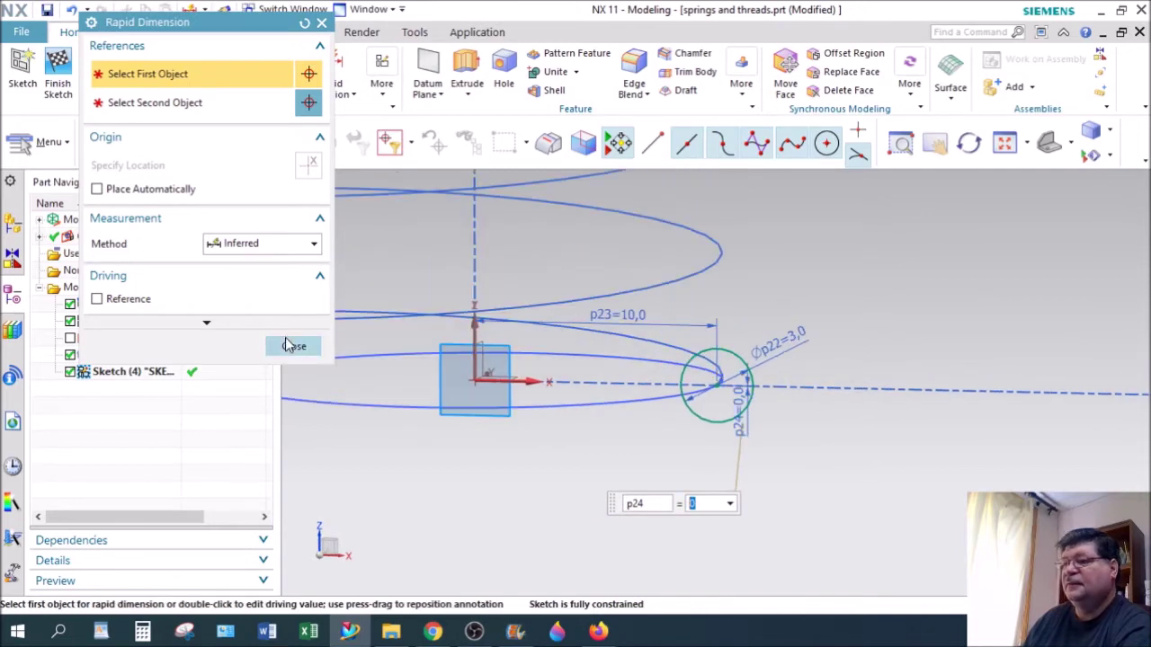
left_click(294, 345)
left_click(72, 59)
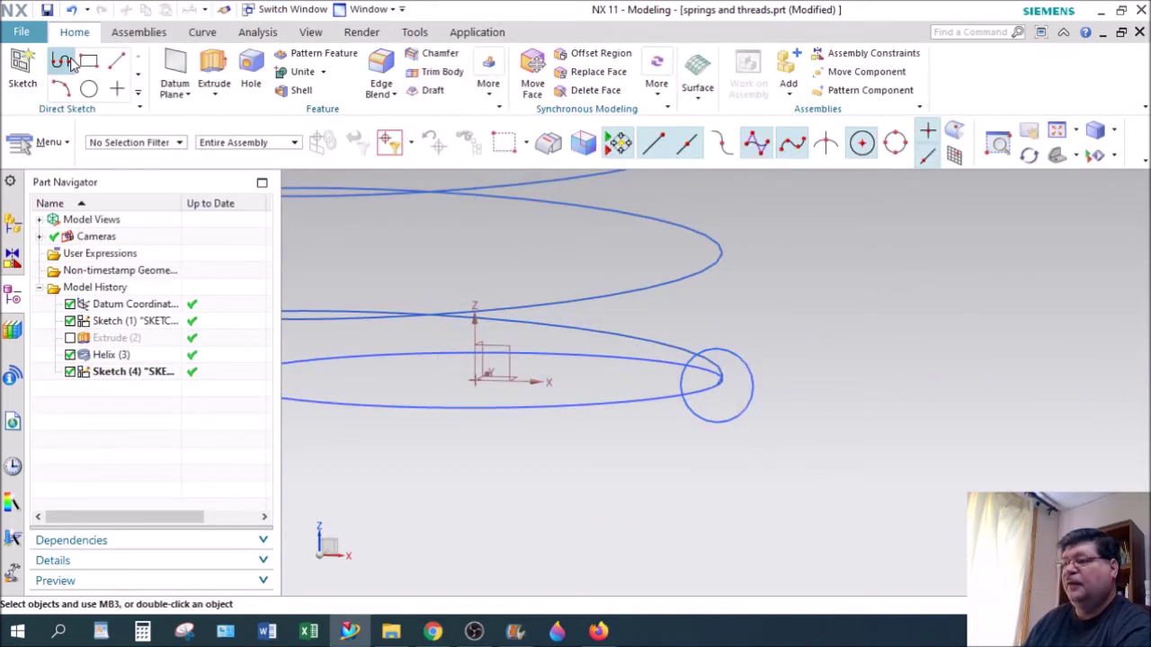
- Start a Sweep Along Guide feature and select the 3 mm circle at the helix's lower end as its section
scroll(635, 332, "down", 5)
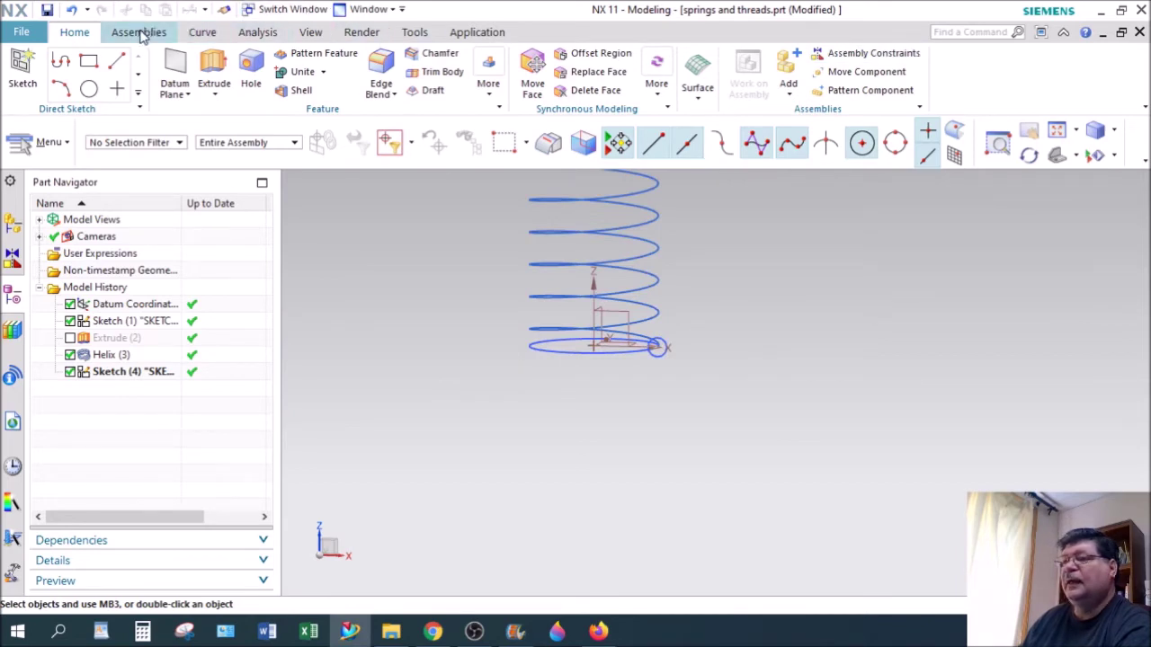
left_click(697, 77)
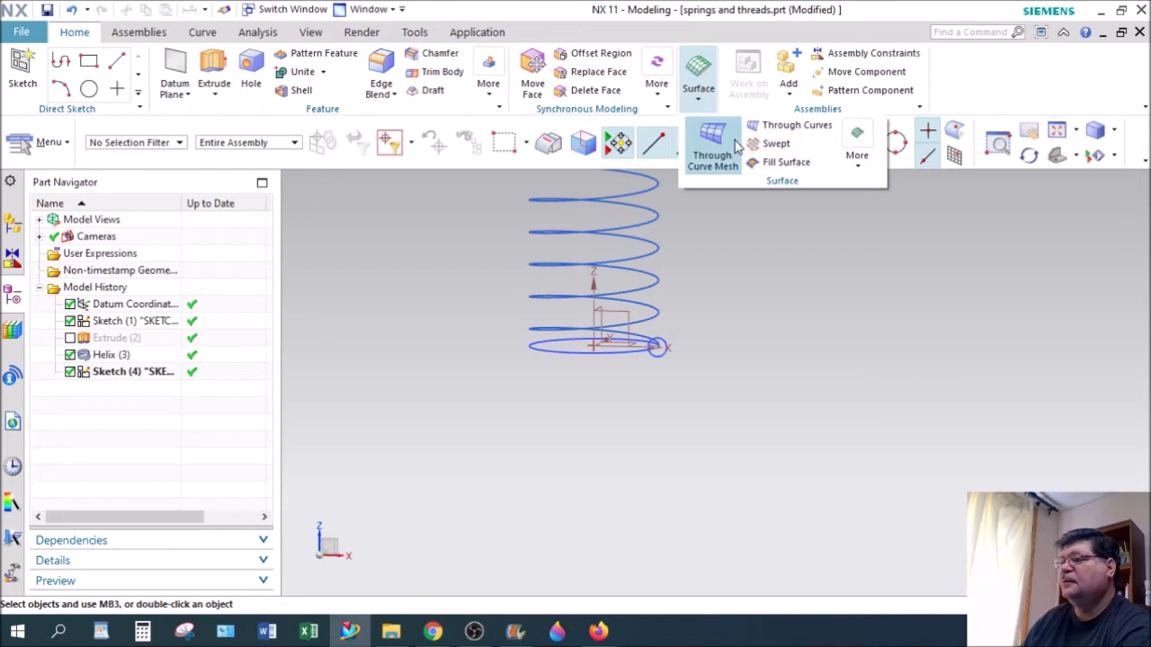
left_click(862, 163)
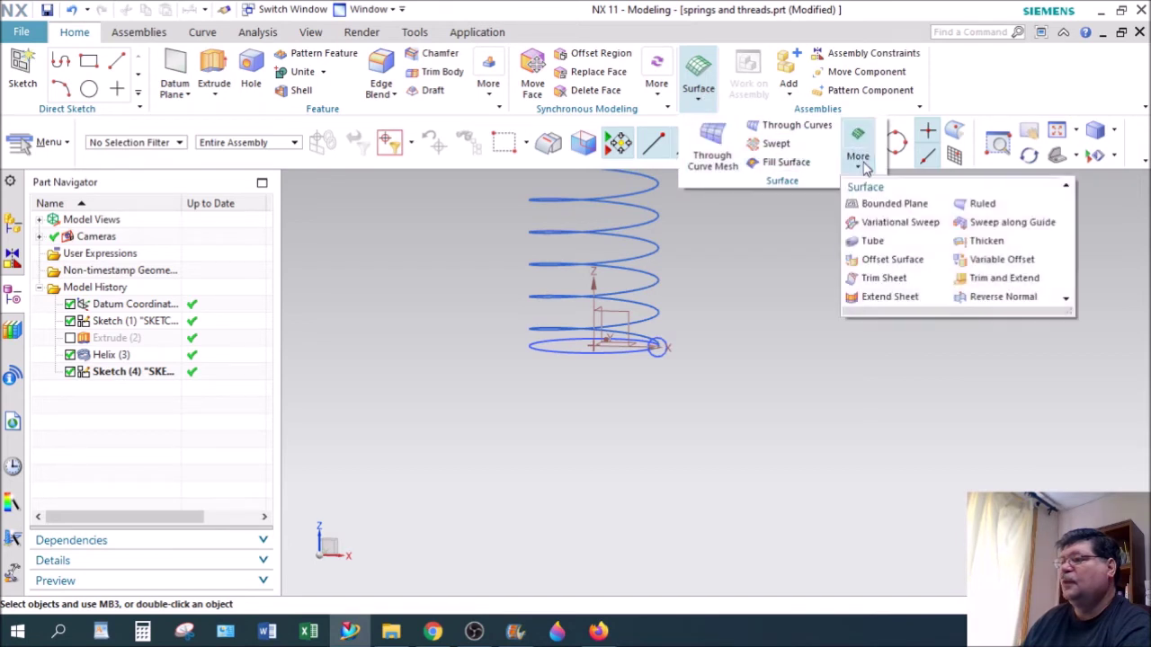
left_click(1012, 222)
left_click_drag(269, 23, 339, 199)
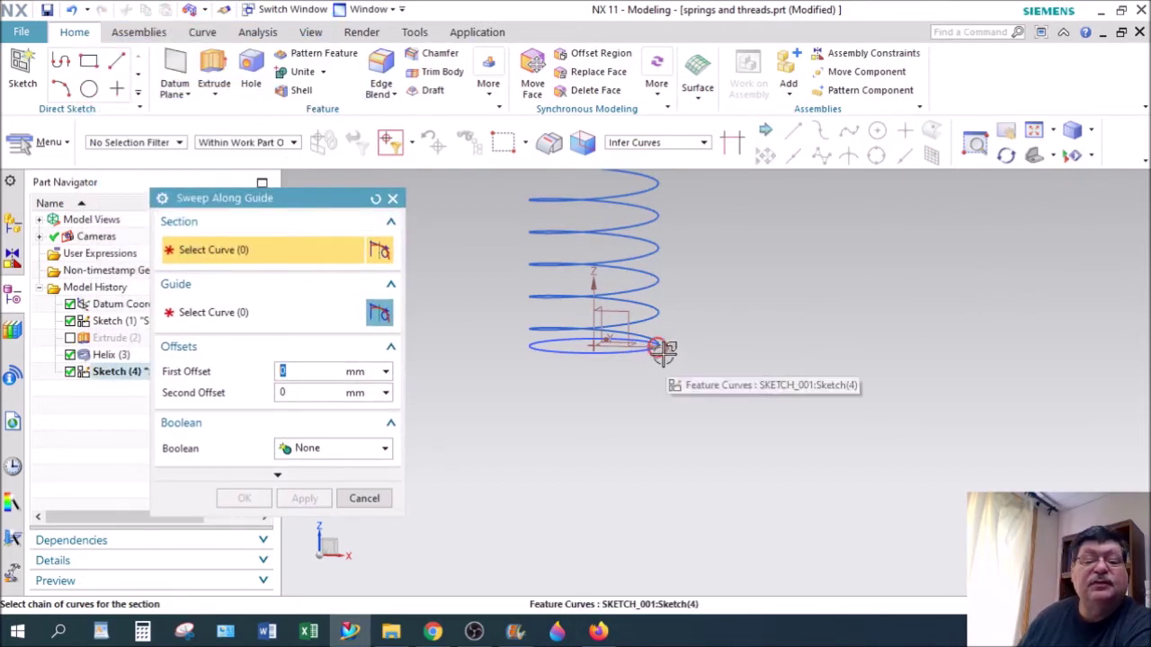
scroll(646, 352, "up", 5)
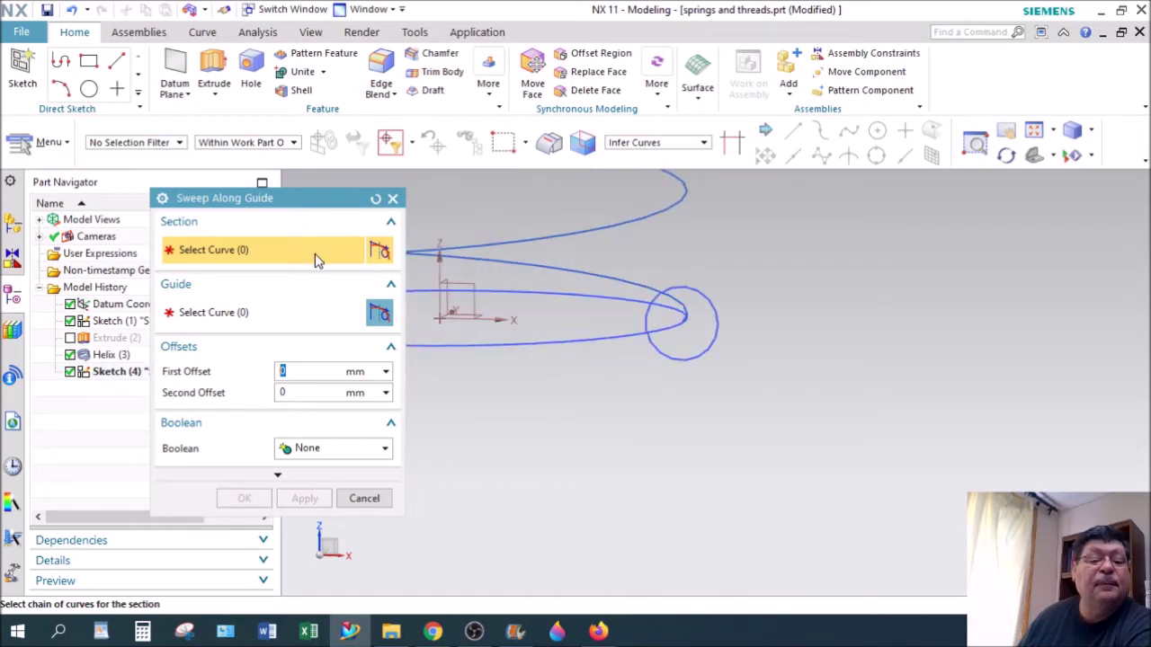
left_click(690, 355)
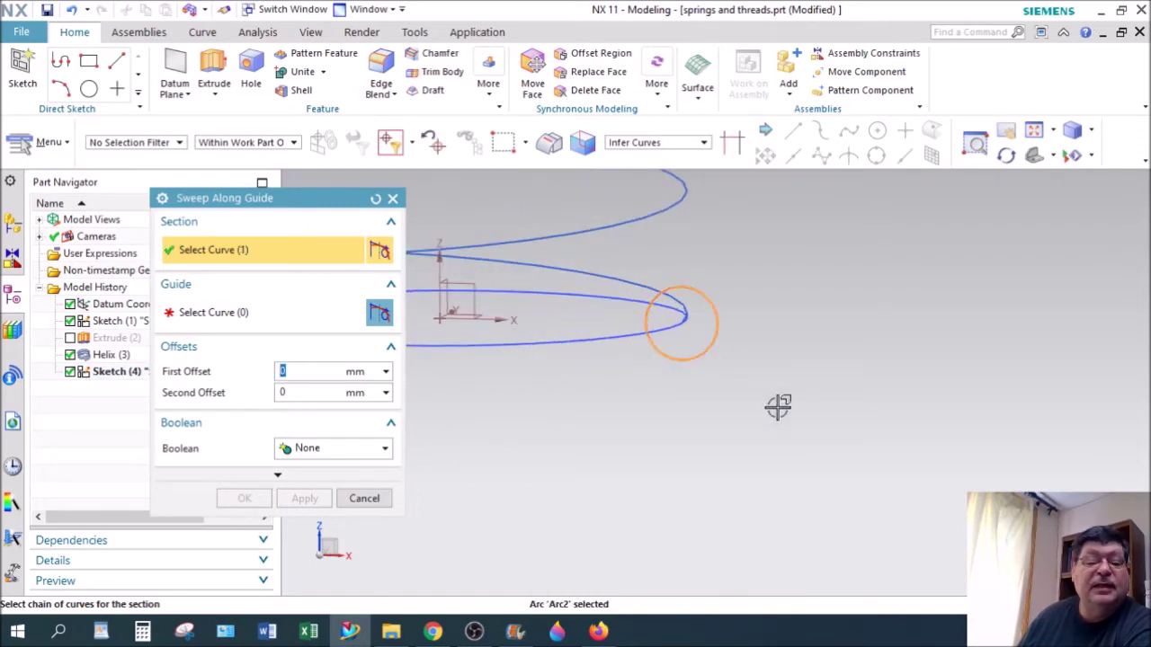
- Select the helix as the guide for the sweep and preview the full coil in isometric view
left_click(379, 312)
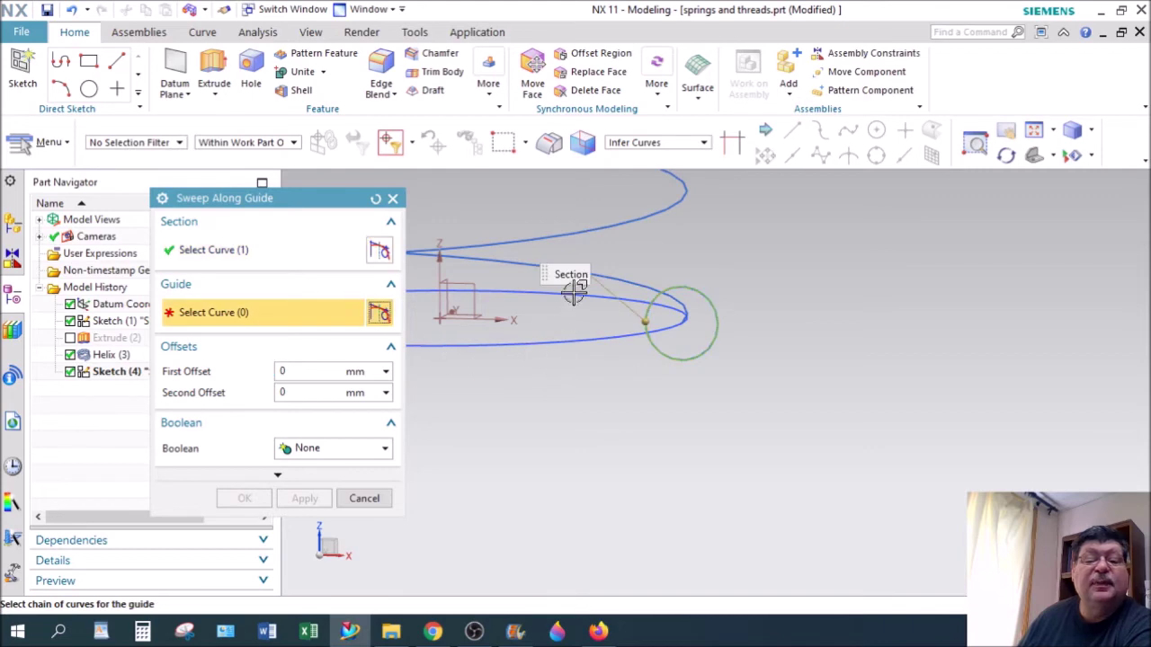
left_click(651, 242)
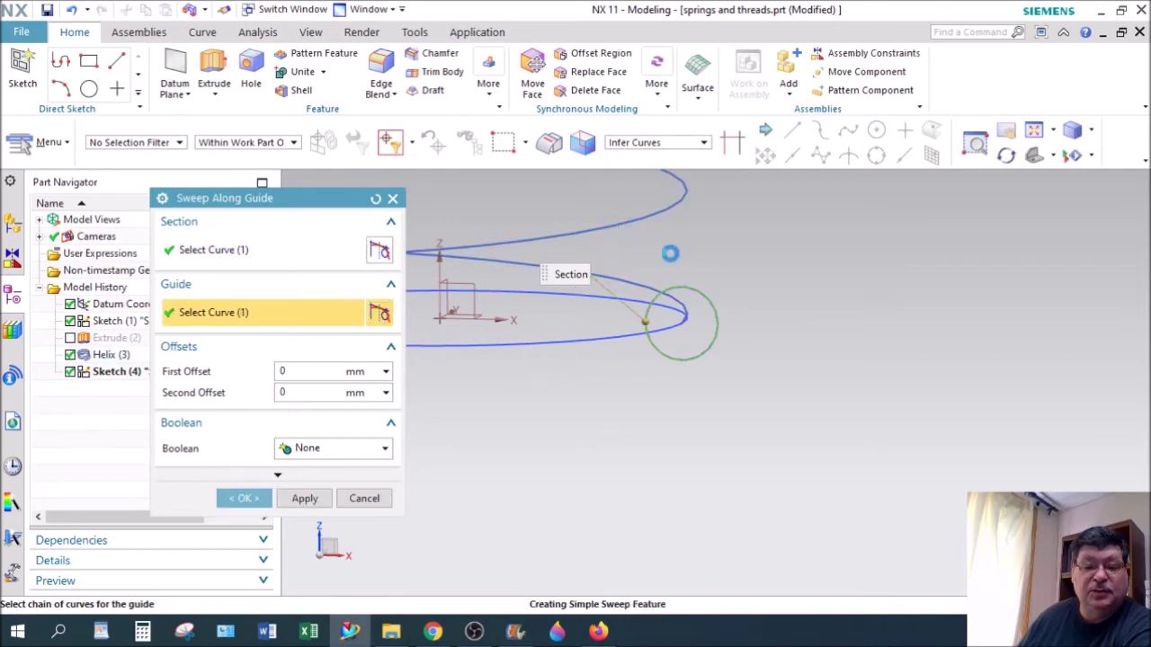
scroll(771, 354, "down", 8)
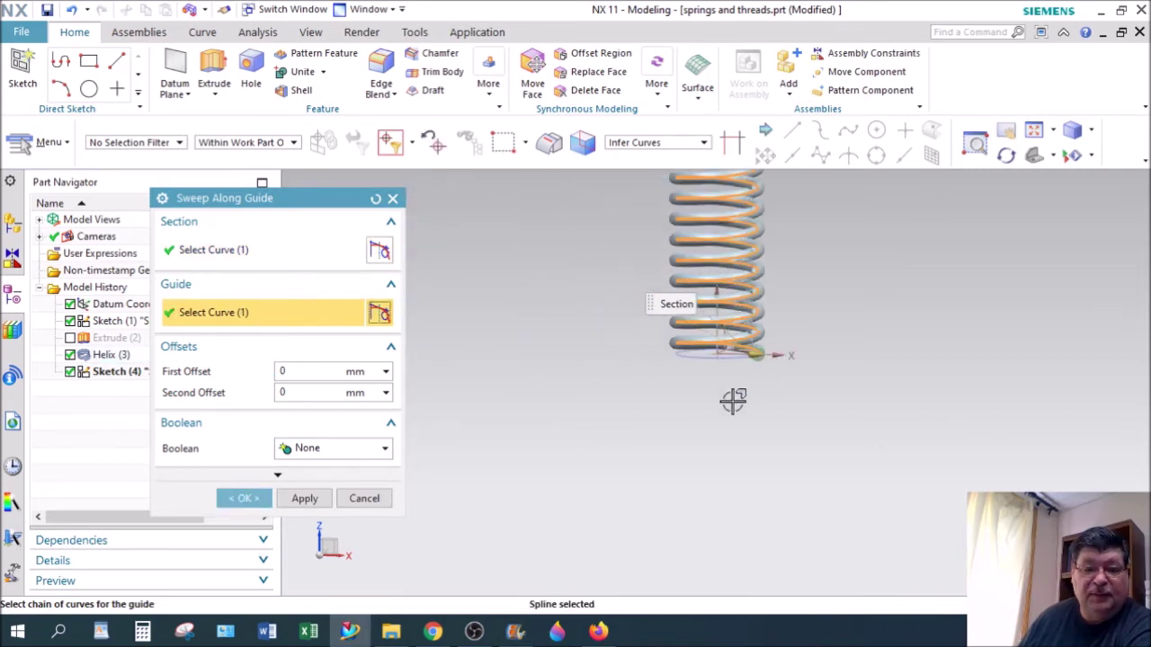
left_click(1034, 154)
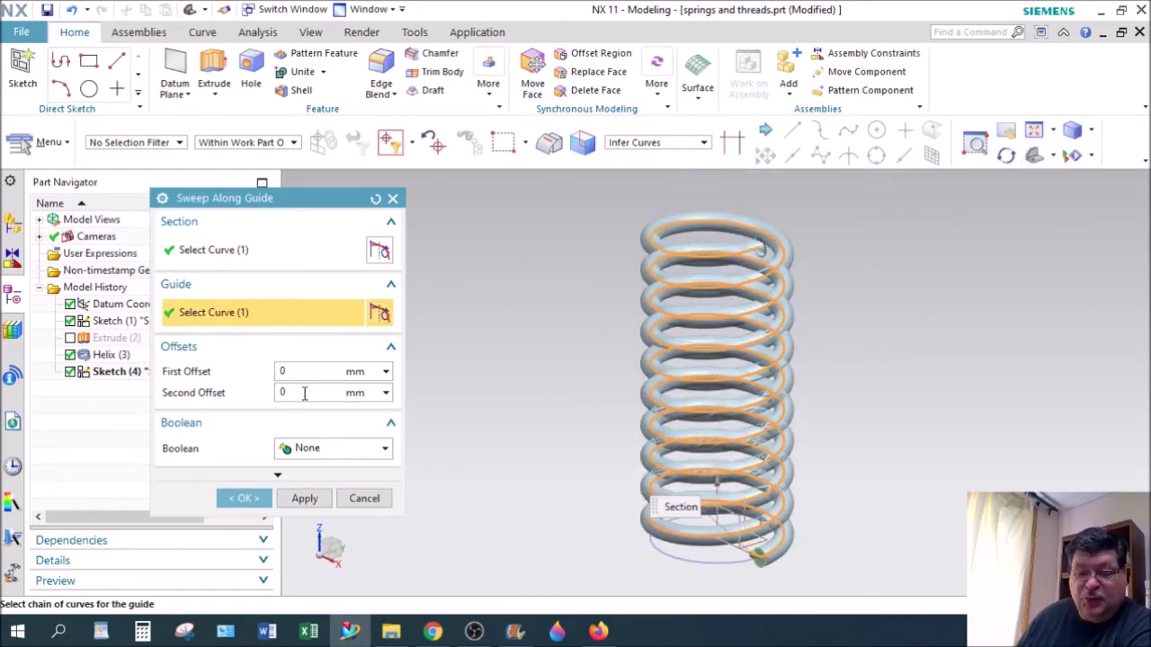
- Try a first offset of 1 mm on the sweep section, together with a second offset of 1 mm
scroll(763, 563, "up", 5)
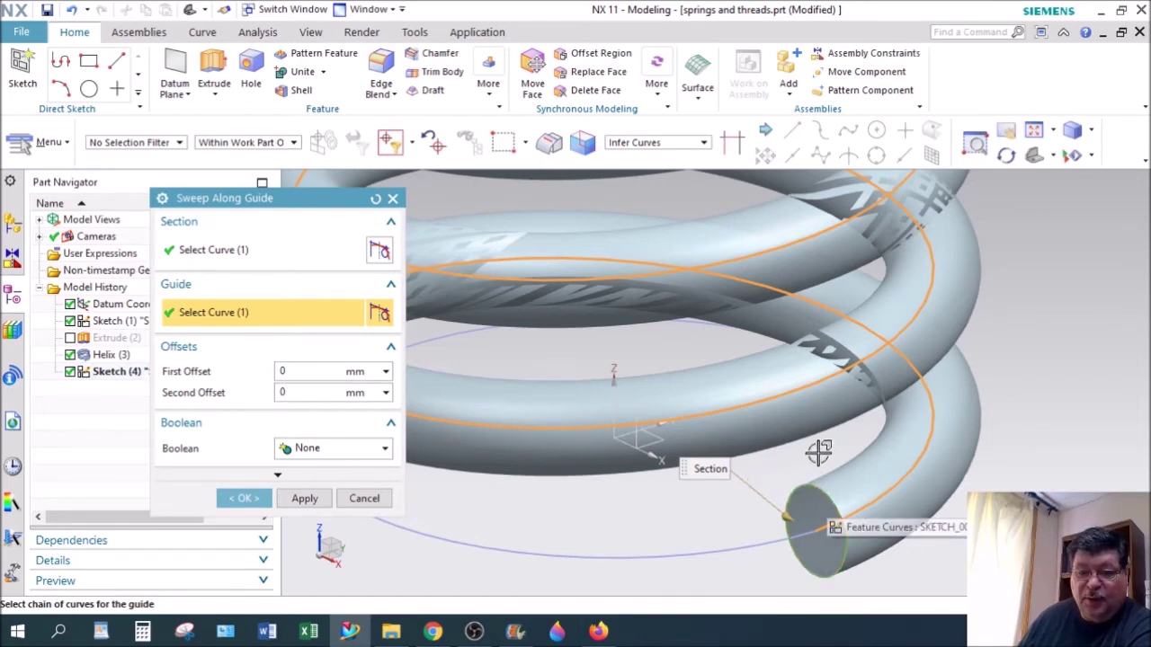
left_click(312, 372)
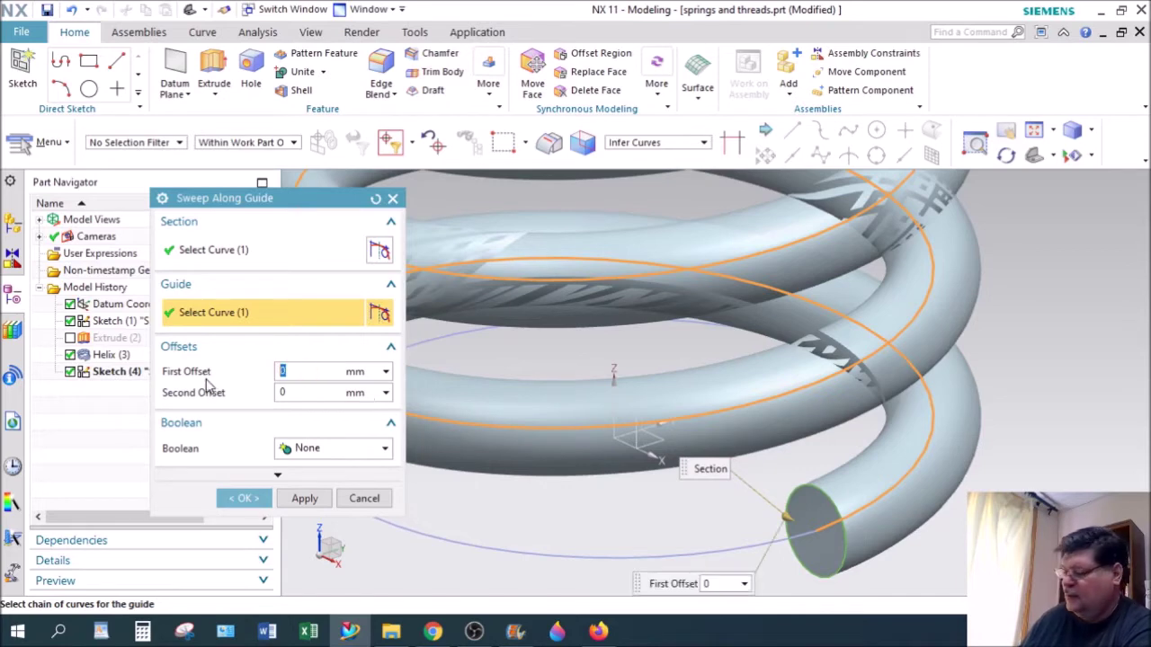
key("Return")
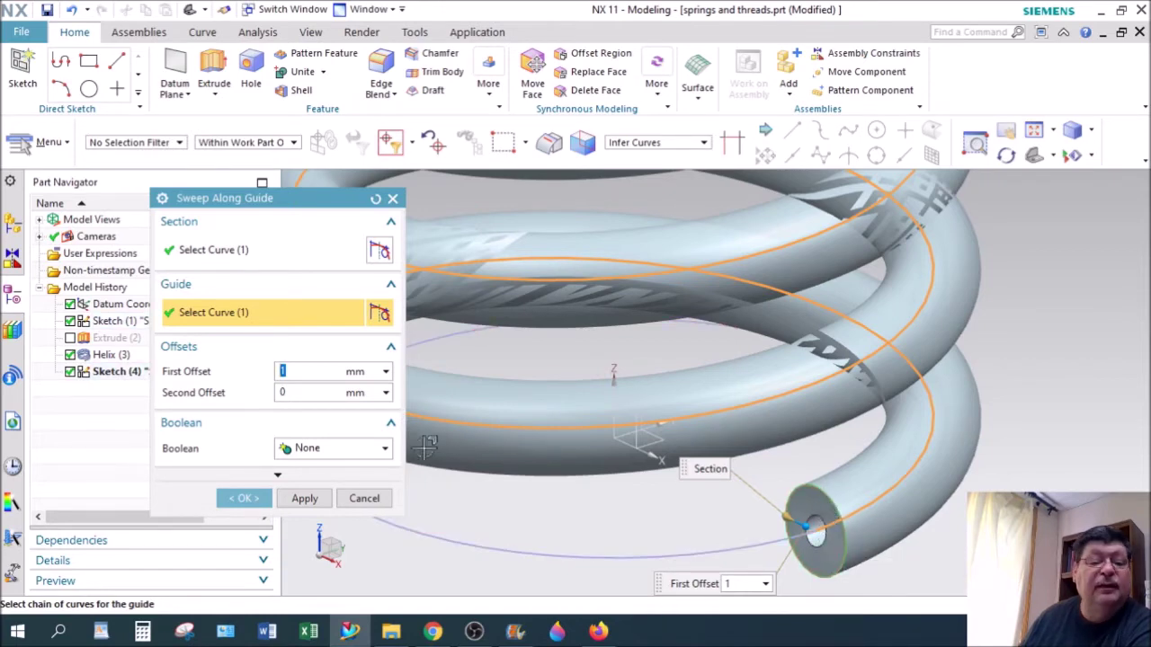
left_click(315, 393)
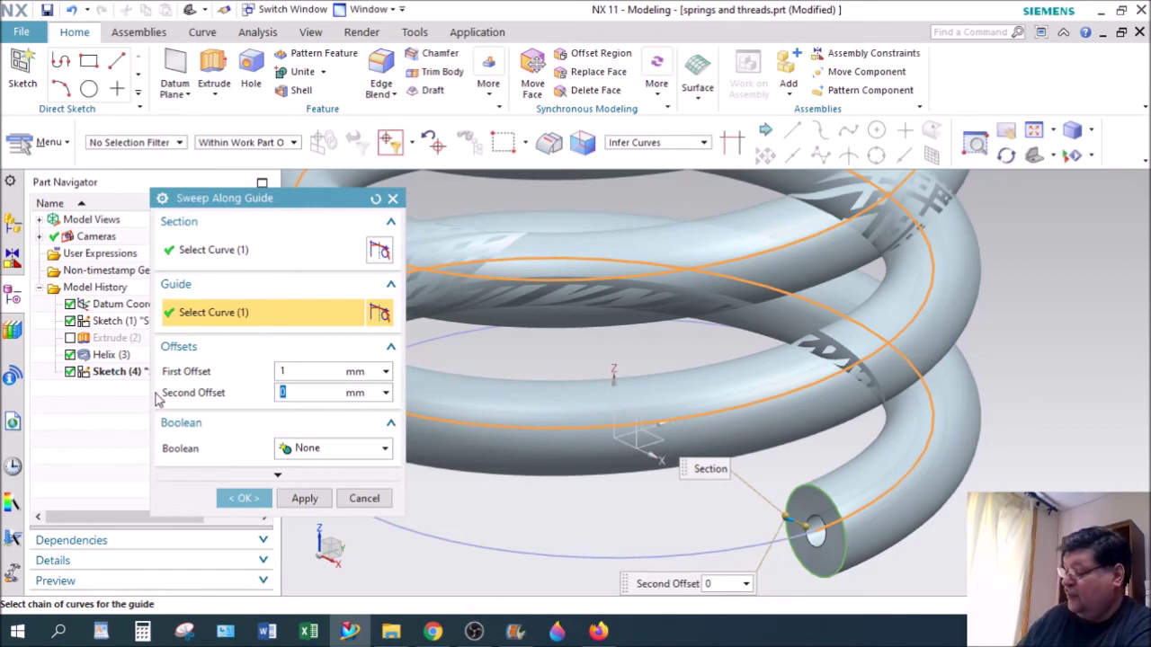
type("1")
key("Return")
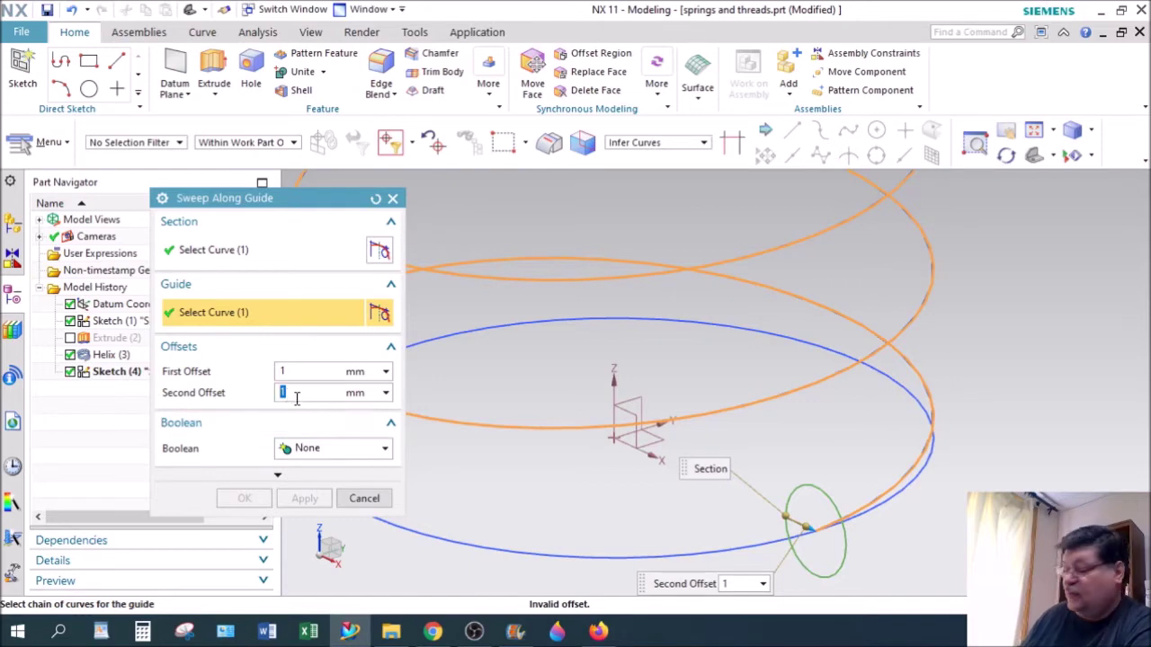
key("Return")
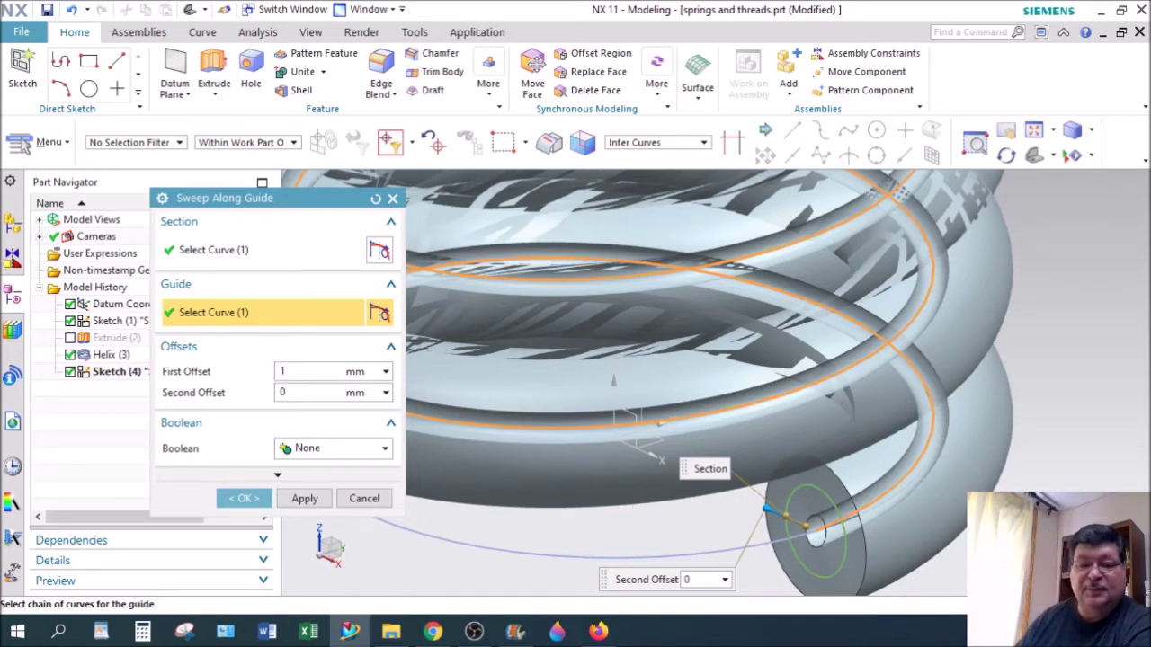
- Set the first and second sweep offsets to 0 mm and create the solid coil
key("Return")
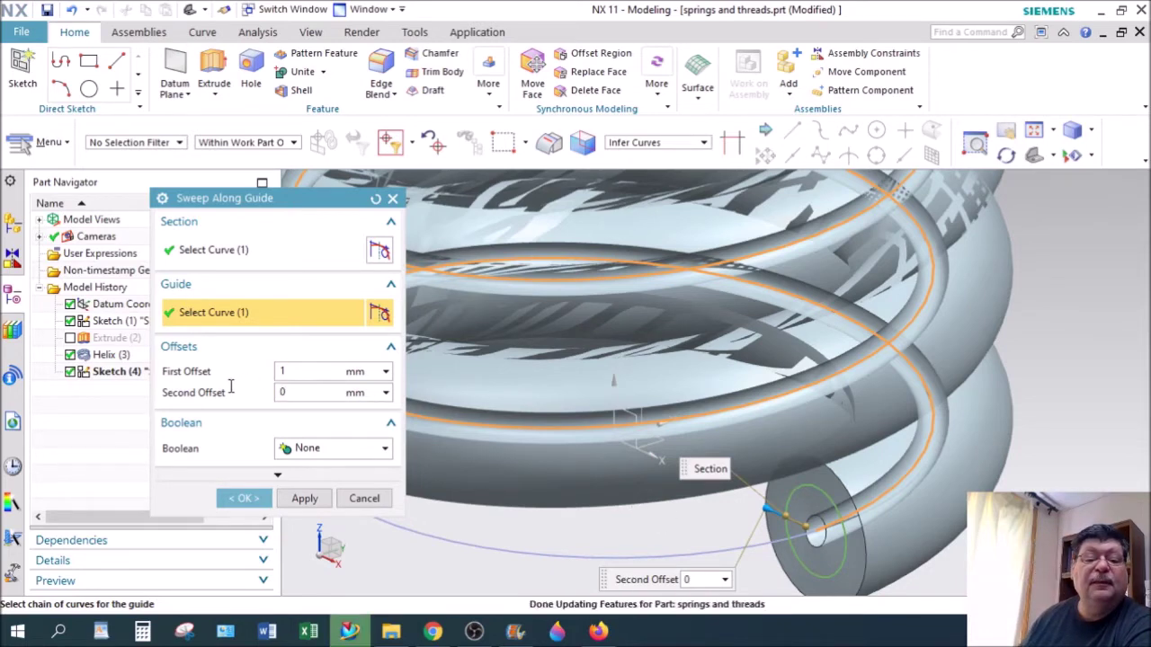
type("0")
key("Return")
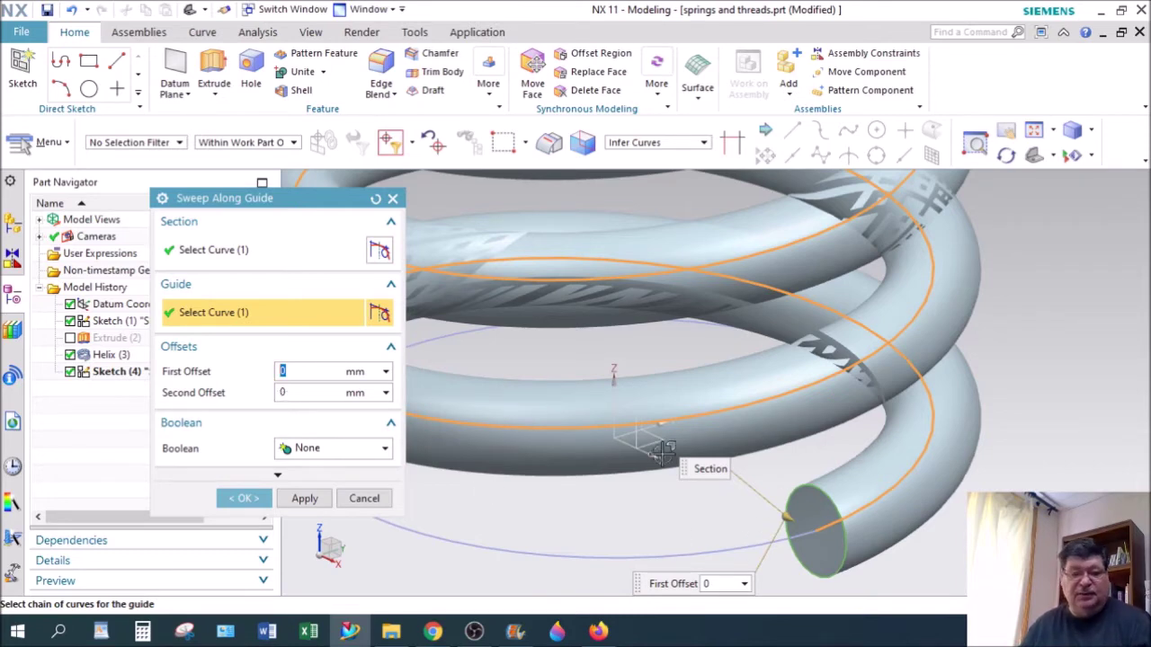
left_click(243, 498)
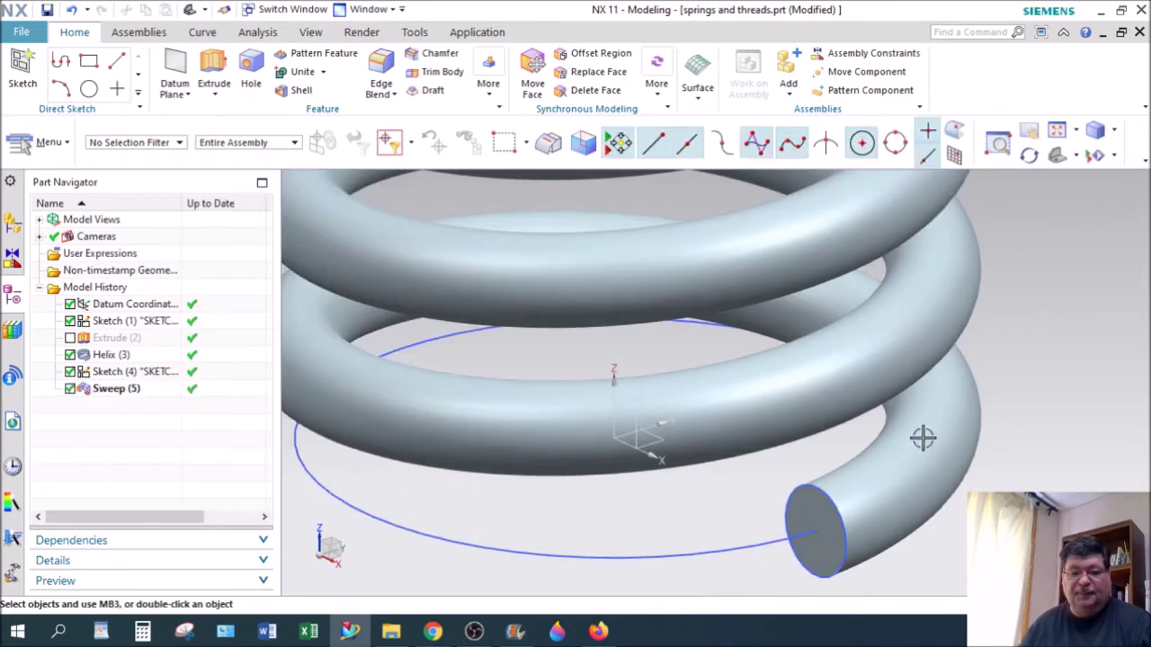
- Edit the section circle's sketch, set the centre's distance from the vertical axis to 15 mm and finish the sketch
scroll(930, 440, "down", 5)
scroll(939, 441, "down", 1)
scroll(951, 511, "down", 3)
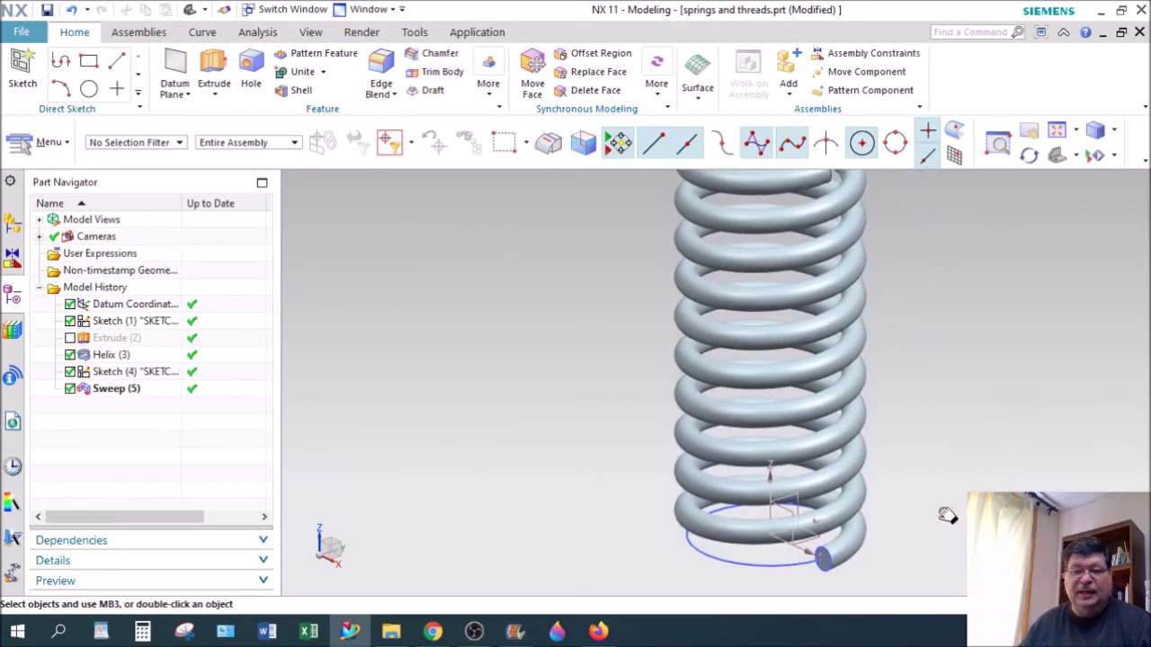
scroll(940, 459, "up", 3)
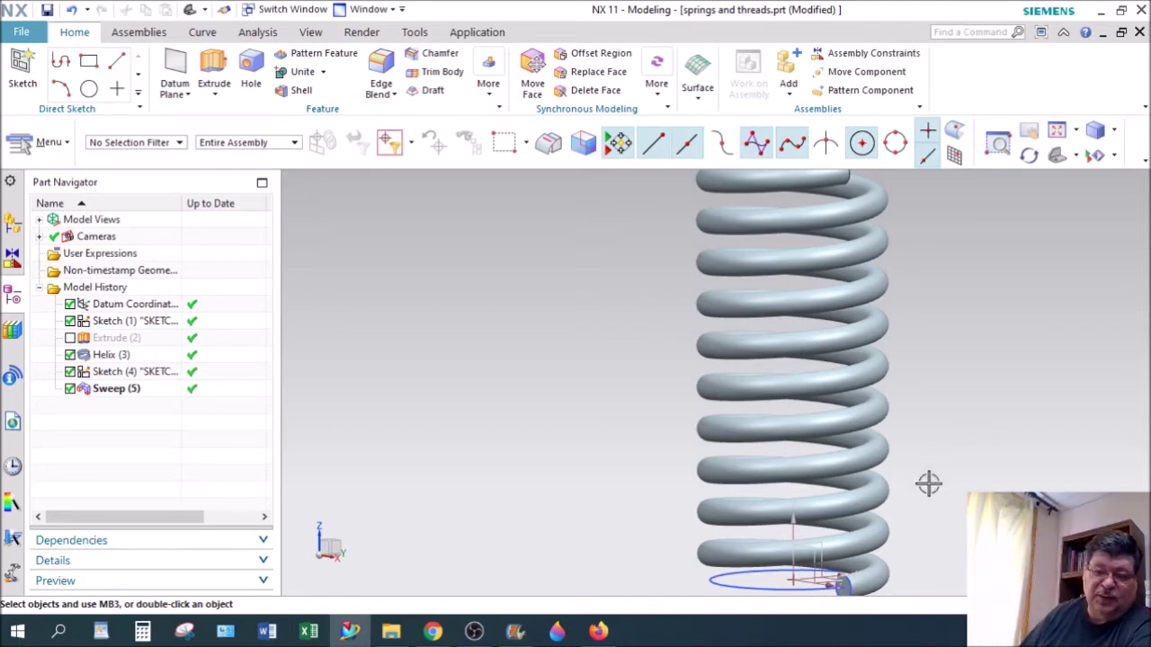
scroll(926, 484, "down", 1)
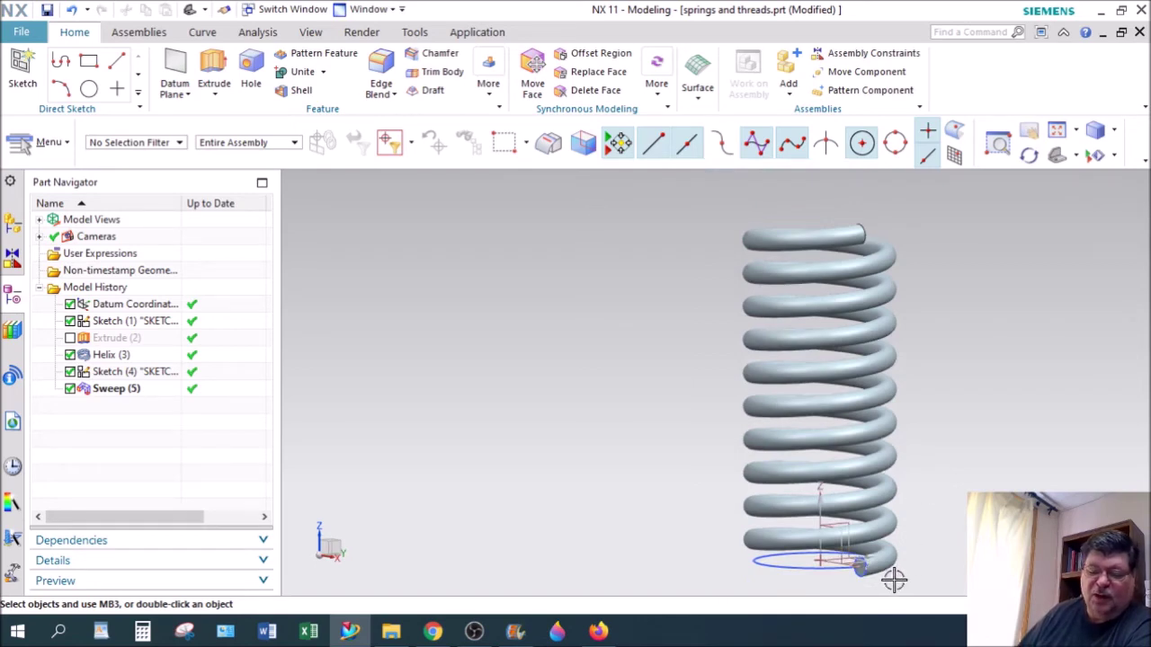
scroll(866, 577, "up", 3)
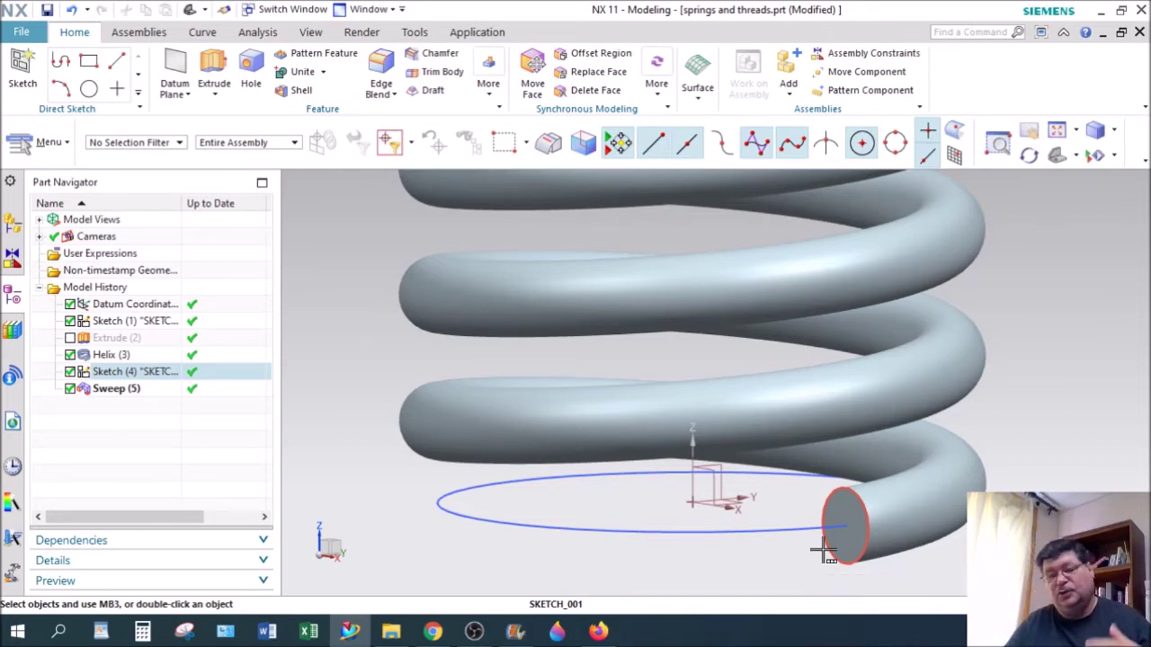
double_click(823, 550)
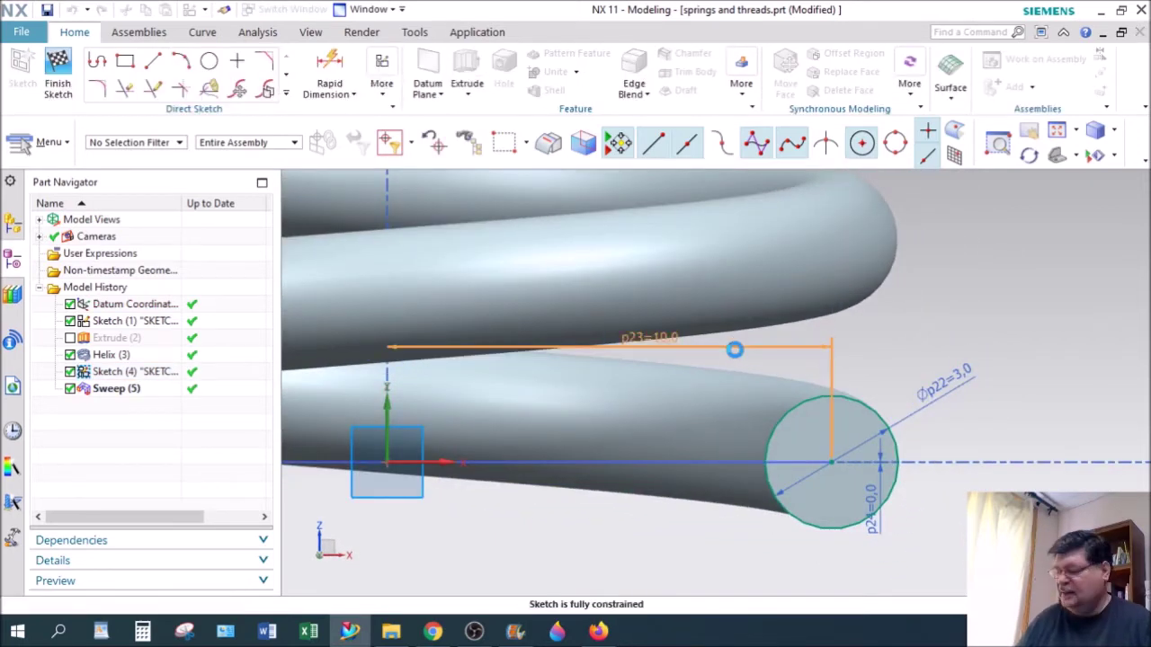
double_click(736, 351)
type("15")
key("Return")
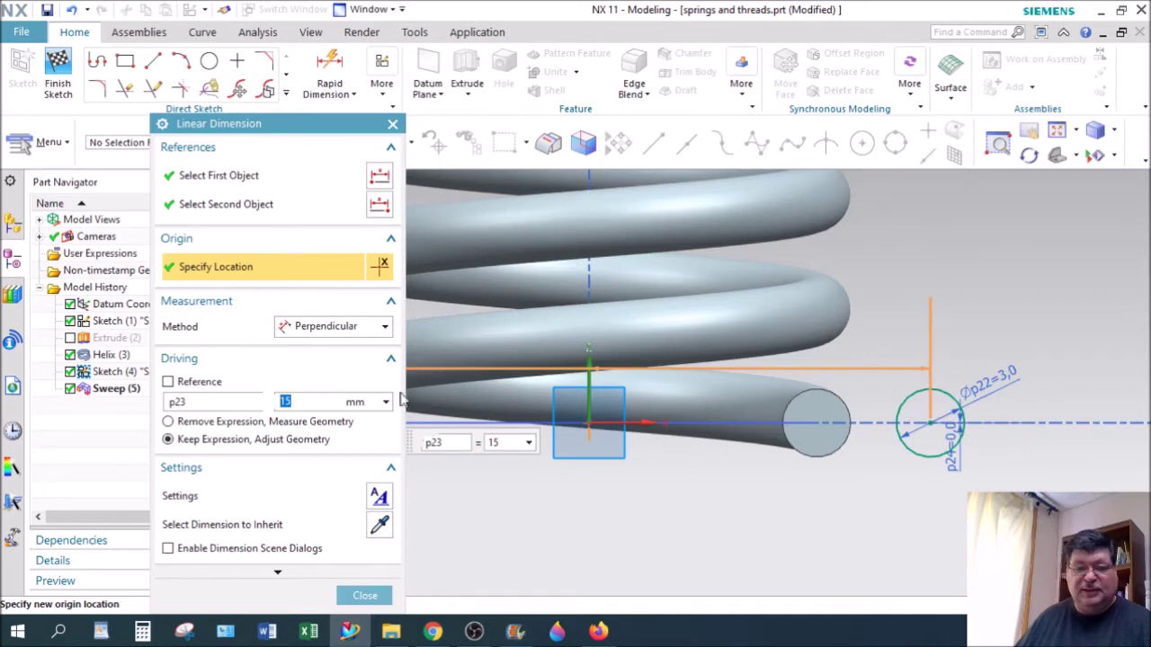
left_click(363, 595)
left_click(57, 72)
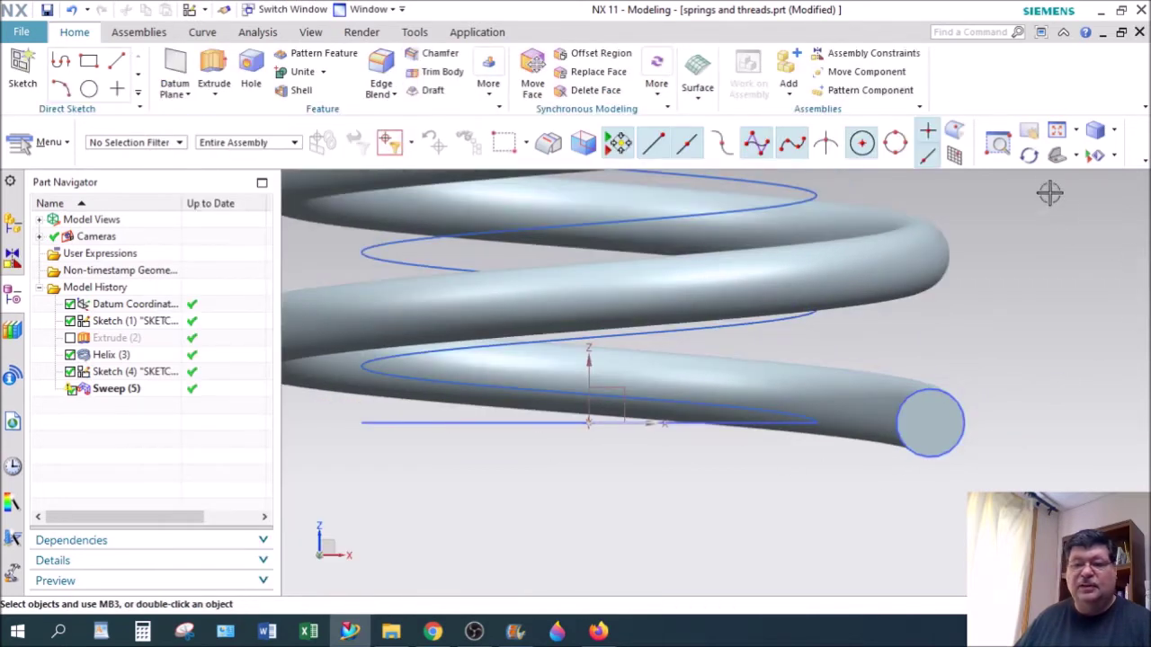
- Edit the helix and set its end limit to 150 mm
left_click(1058, 154)
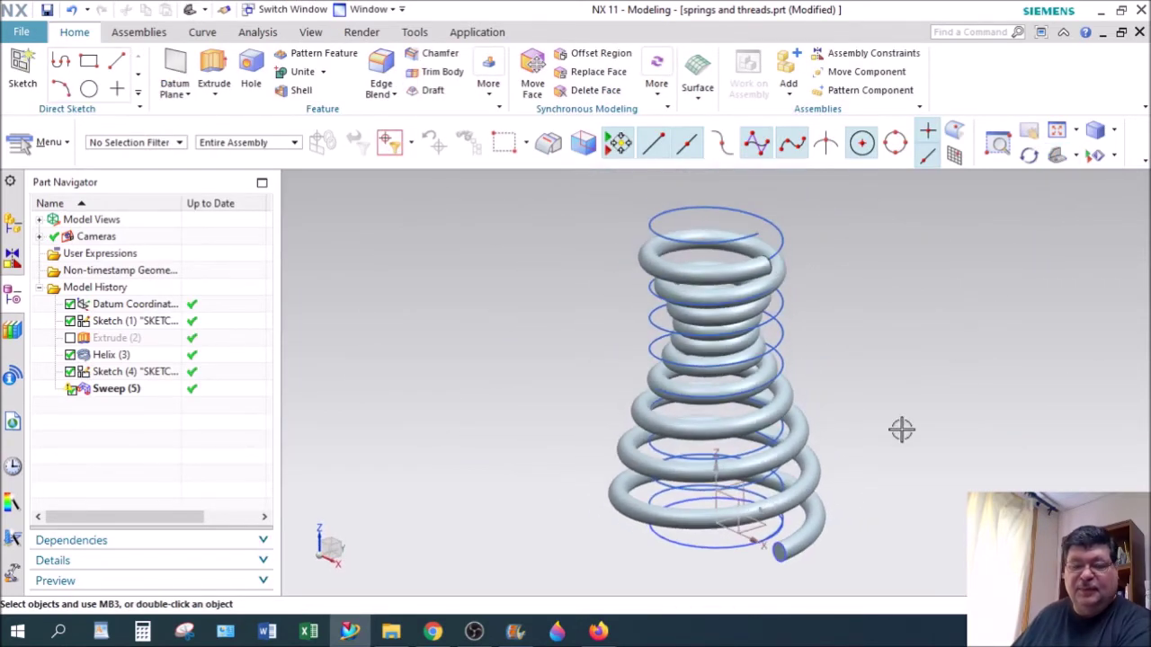
left_click(779, 230)
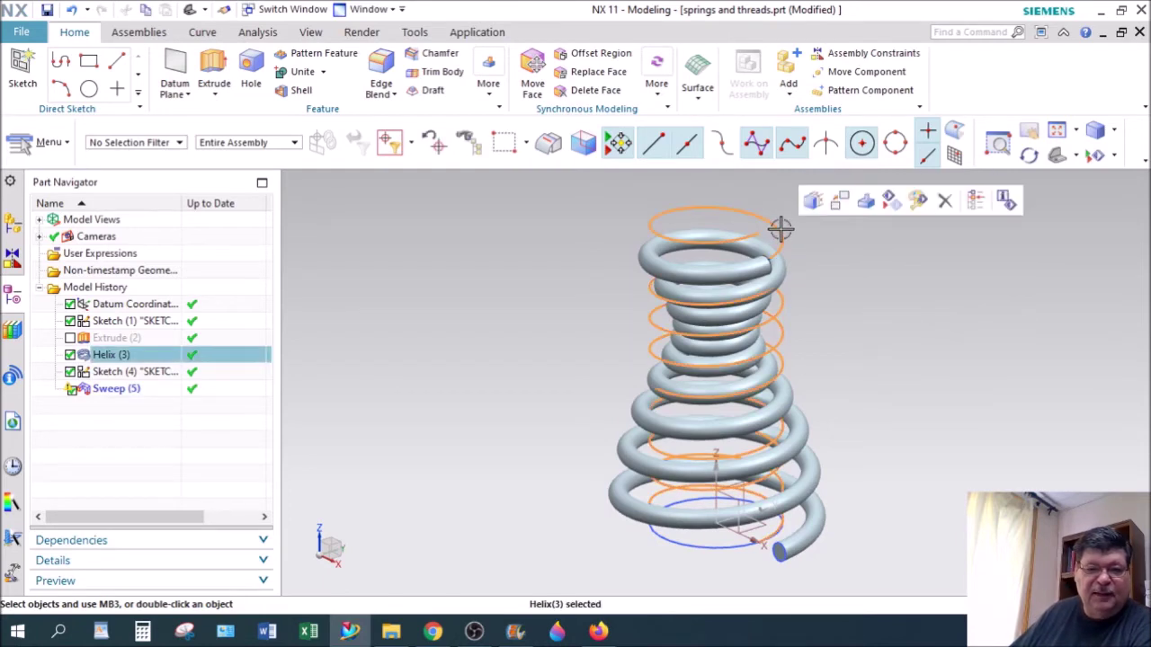
left_click(104, 354)
double_click(103, 354)
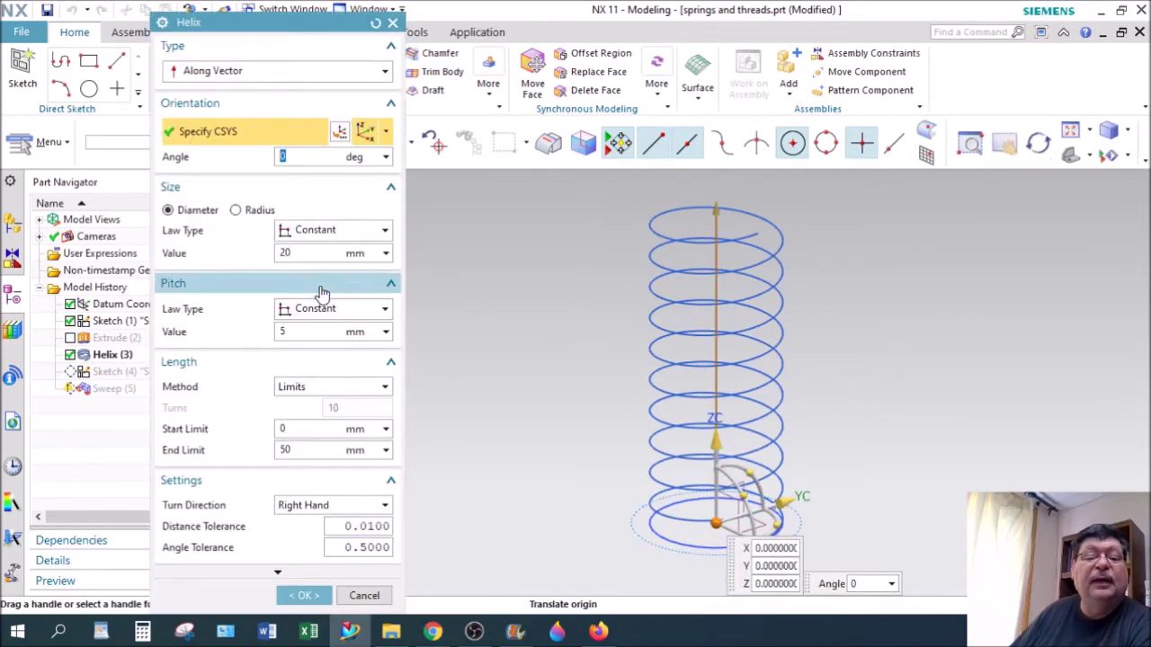
left_click(300, 449)
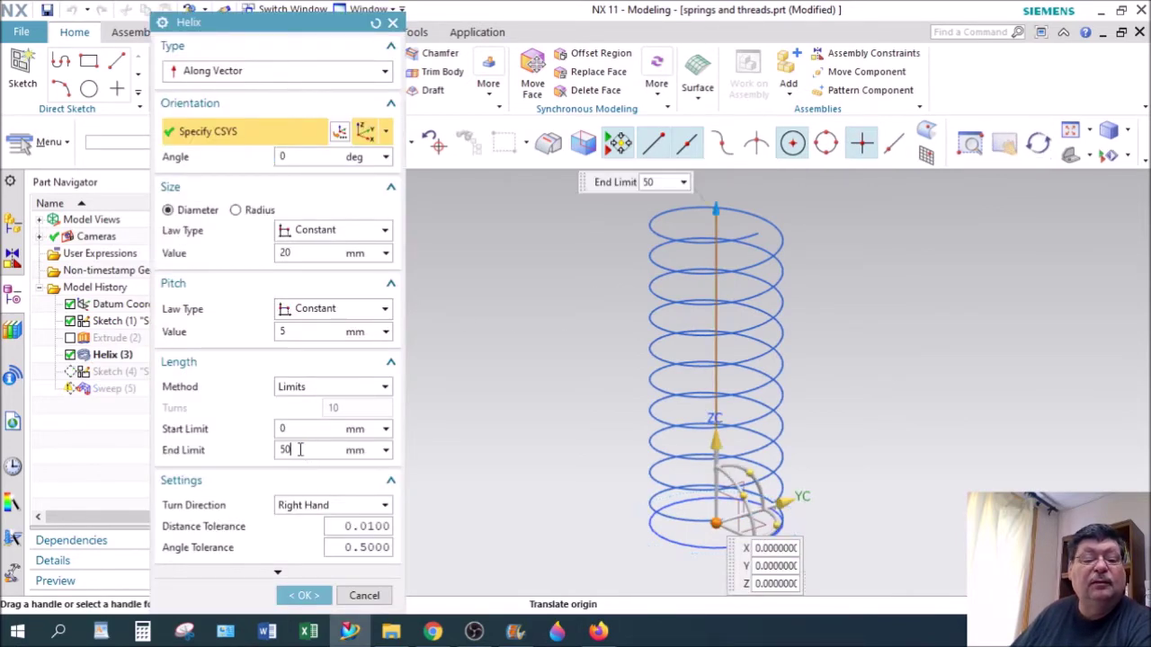
type("150")
key("Return")
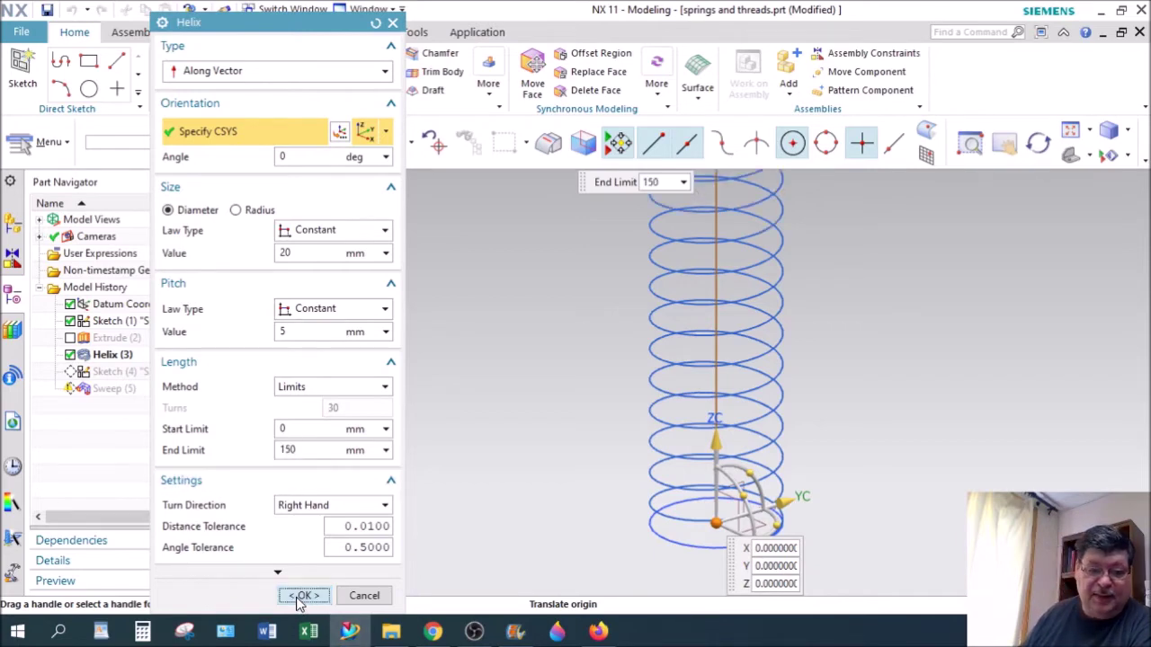
left_click(302, 597)
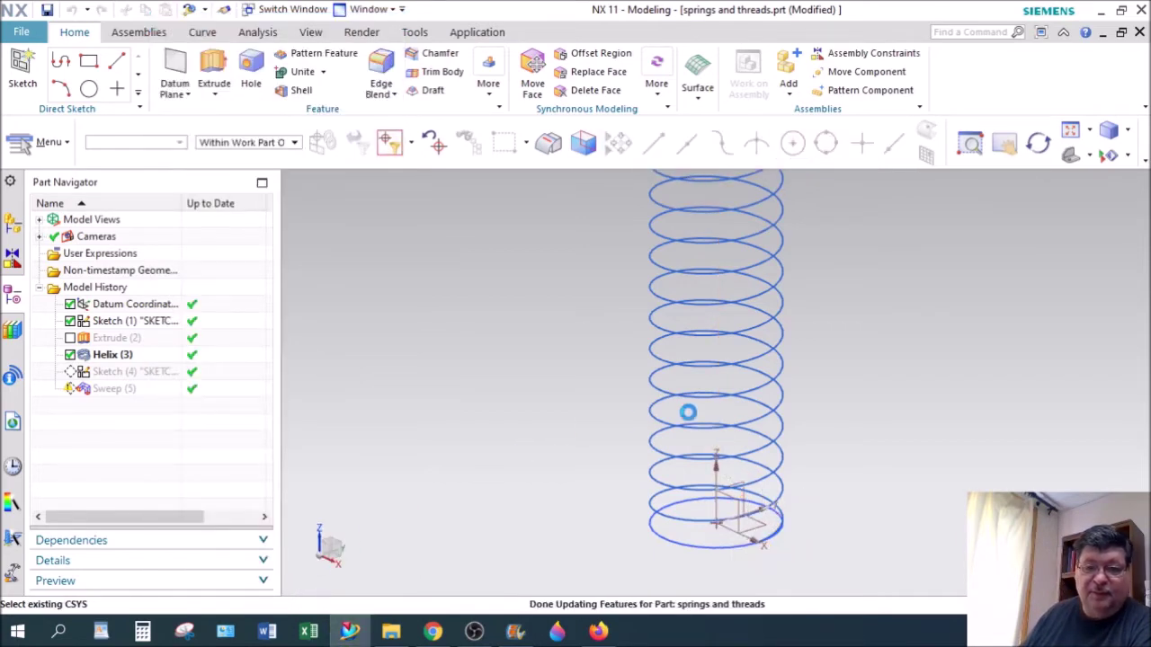
- Examine the whole lengthened coil against its guide helix in front view
left_click(1057, 158)
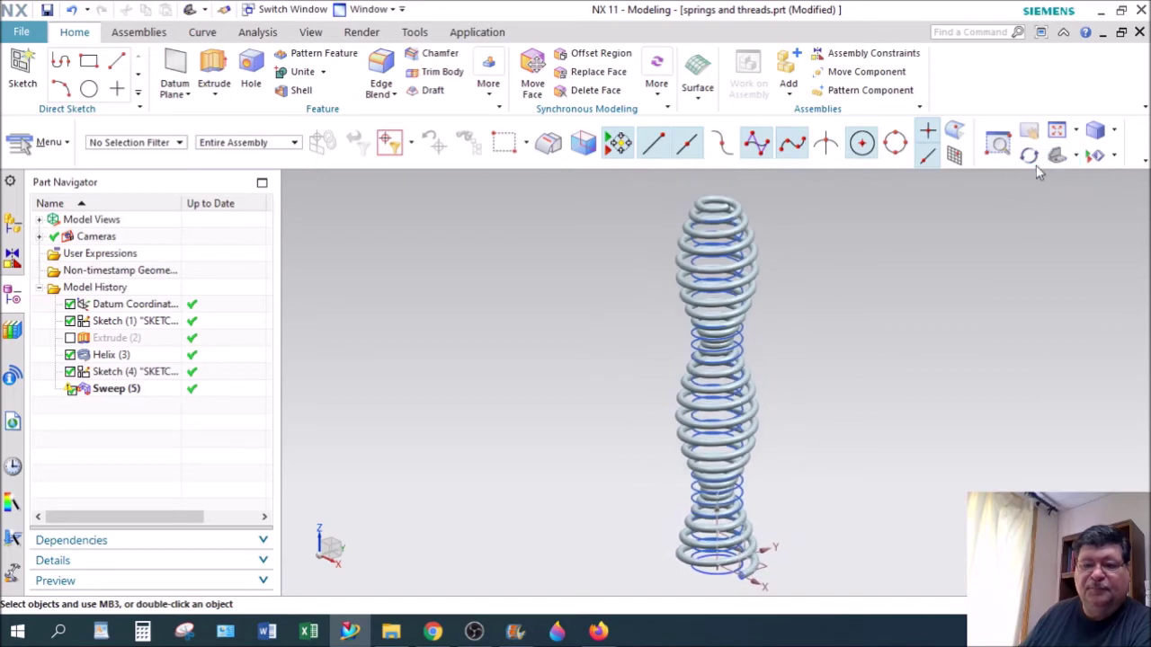
left_click(1074, 155)
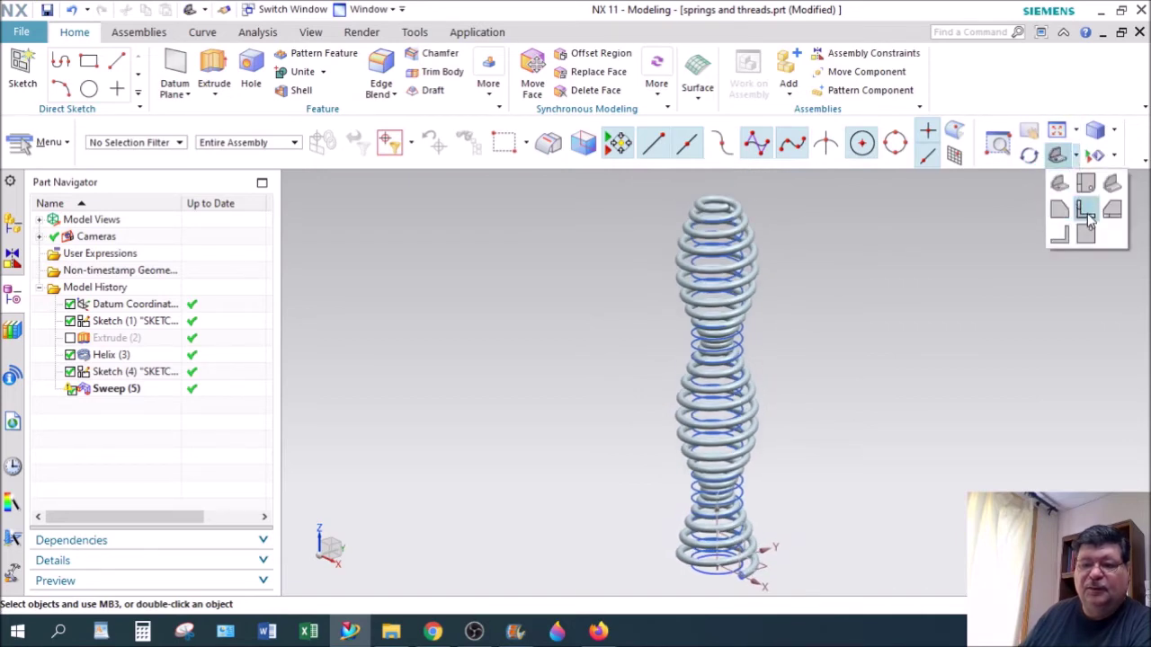
left_click(1086, 214)
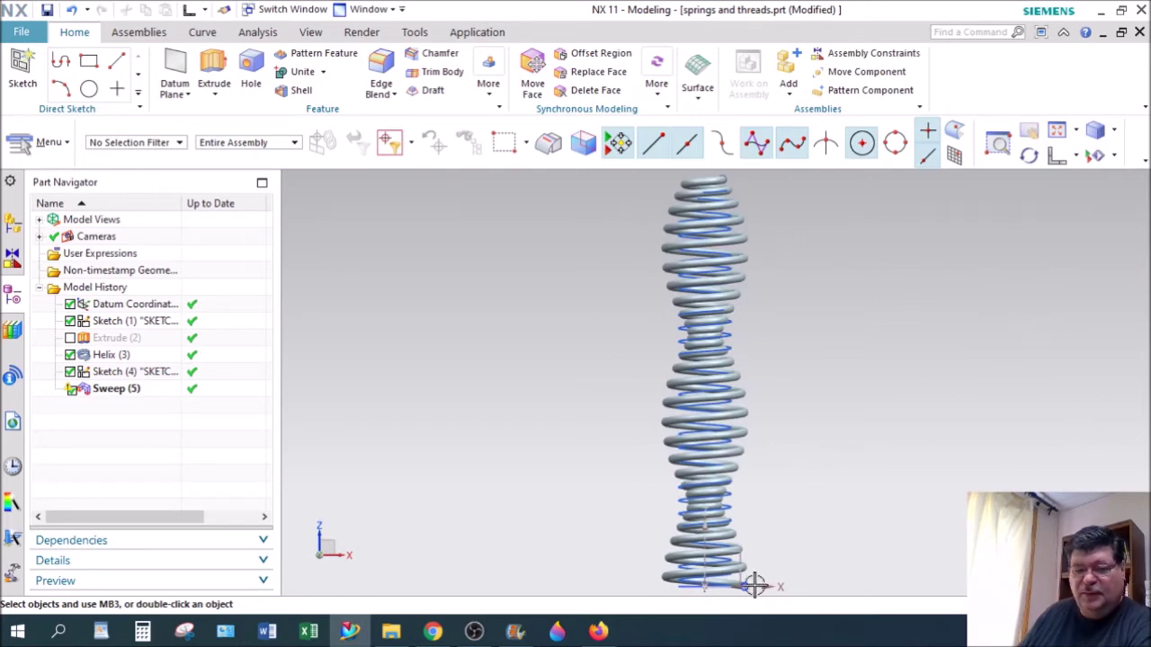
- Edit the section circle's sketch so its centre lies 10 mm from the vertical axis, and finish the sketch
scroll(743, 589, "up", 1)
scroll(742, 589, "up", 2)
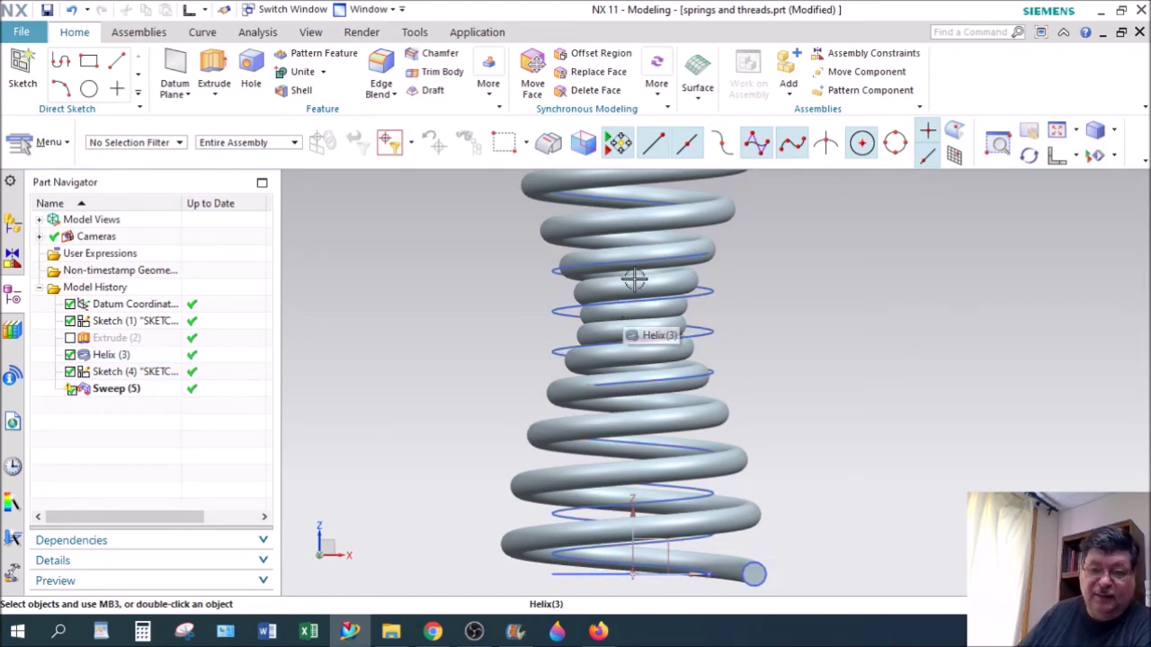
scroll(782, 370, "down", 4)
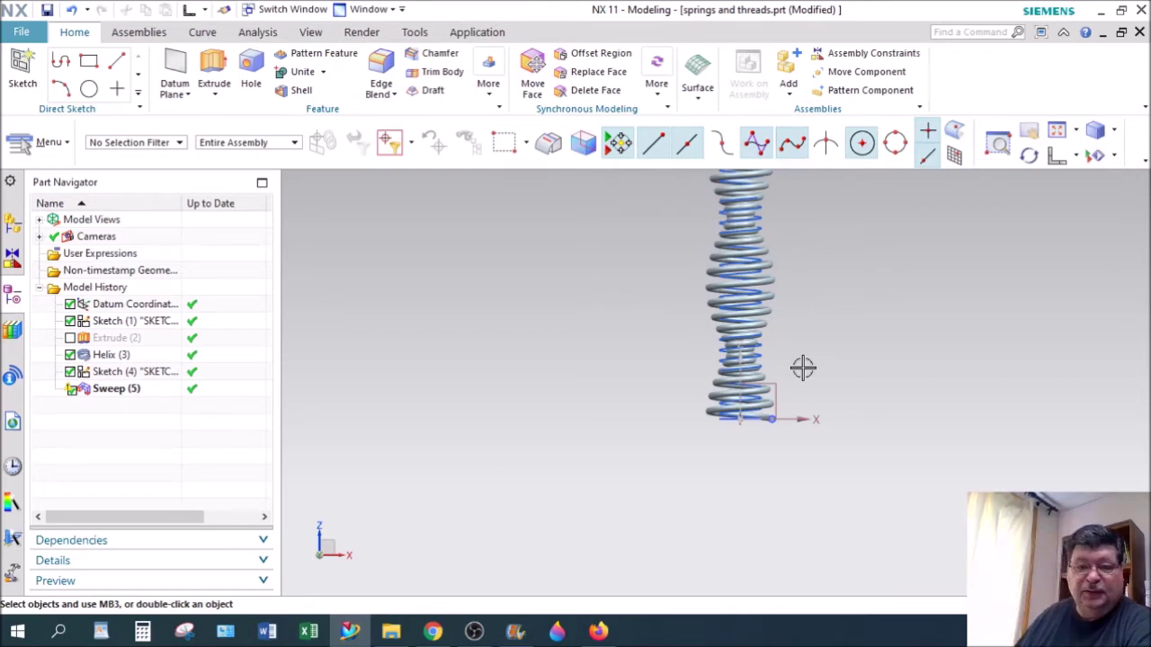
double_click(760, 399)
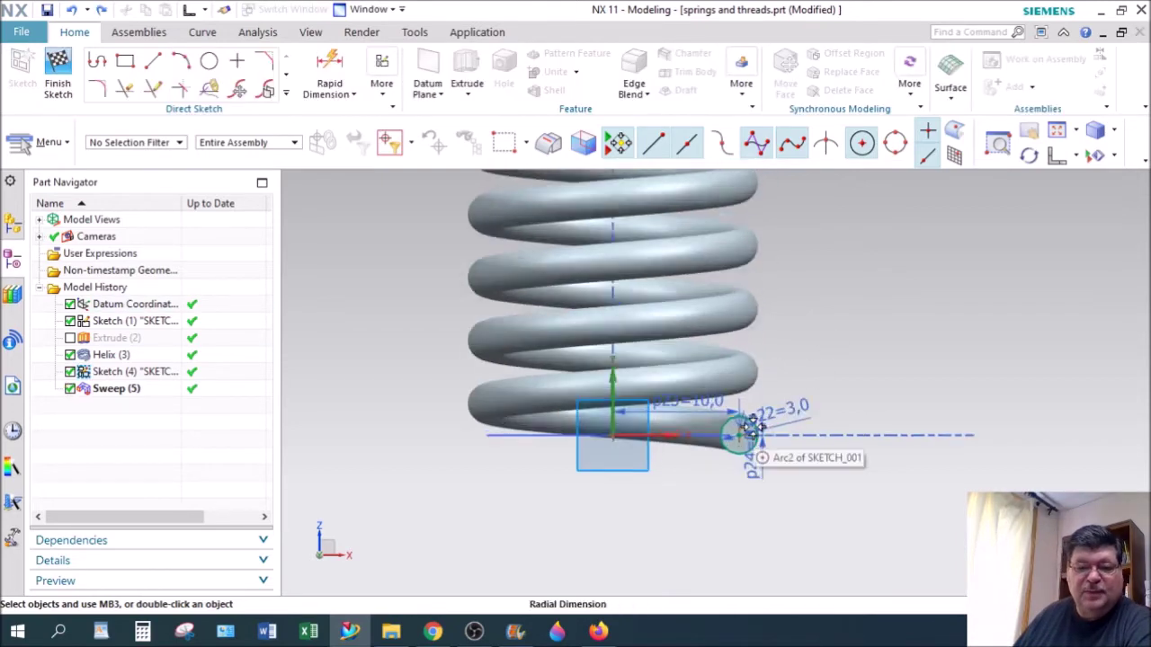
mouse_move(753, 430)
middle_mouse_down()
mouse_move(821, 415)
mouse_move(807, 447)
middle_mouse_up()
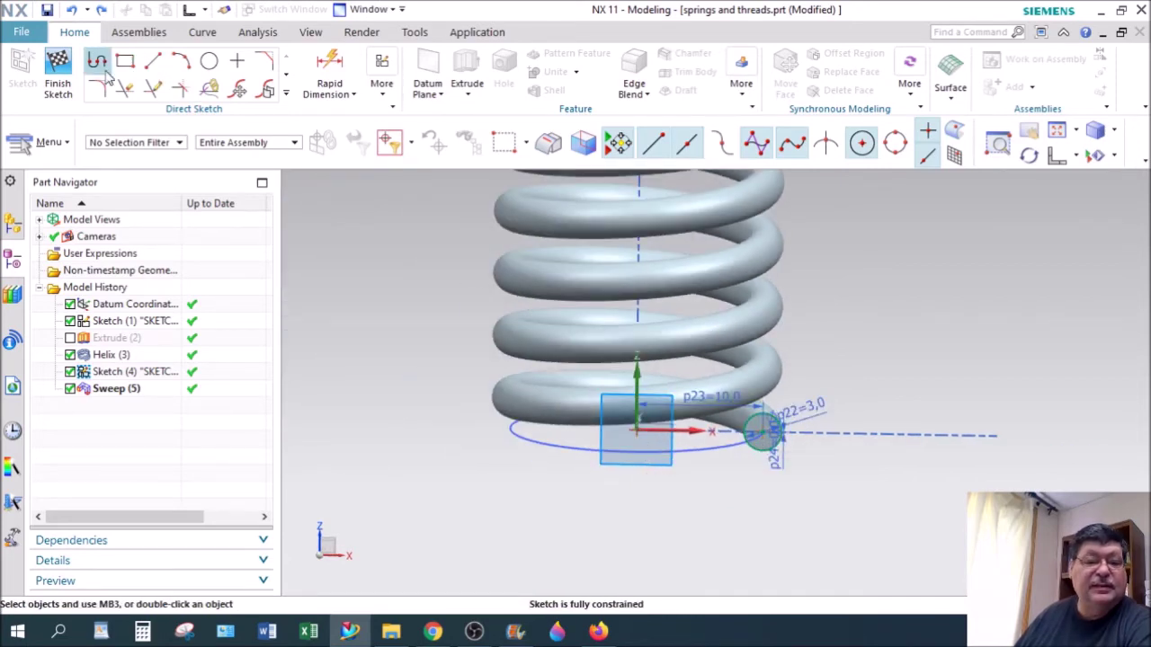
left_click(47, 142)
left_click(60, 78)
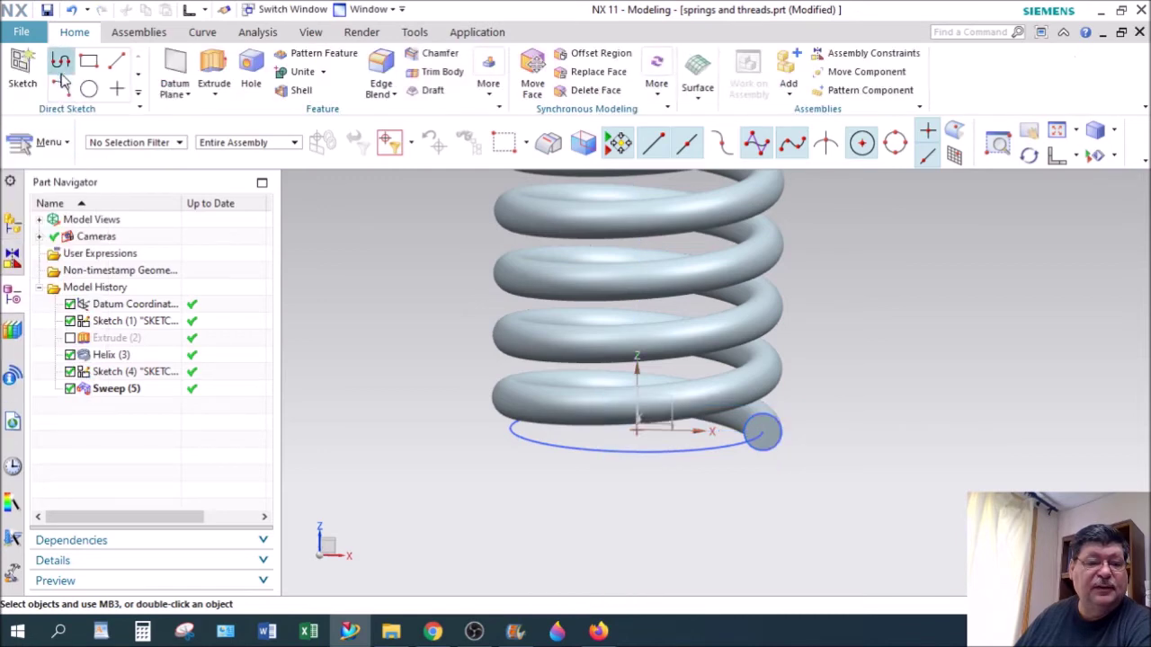
- Create a new sketch on the horizontal XY plane at the coil's lower end
left_click(22, 72)
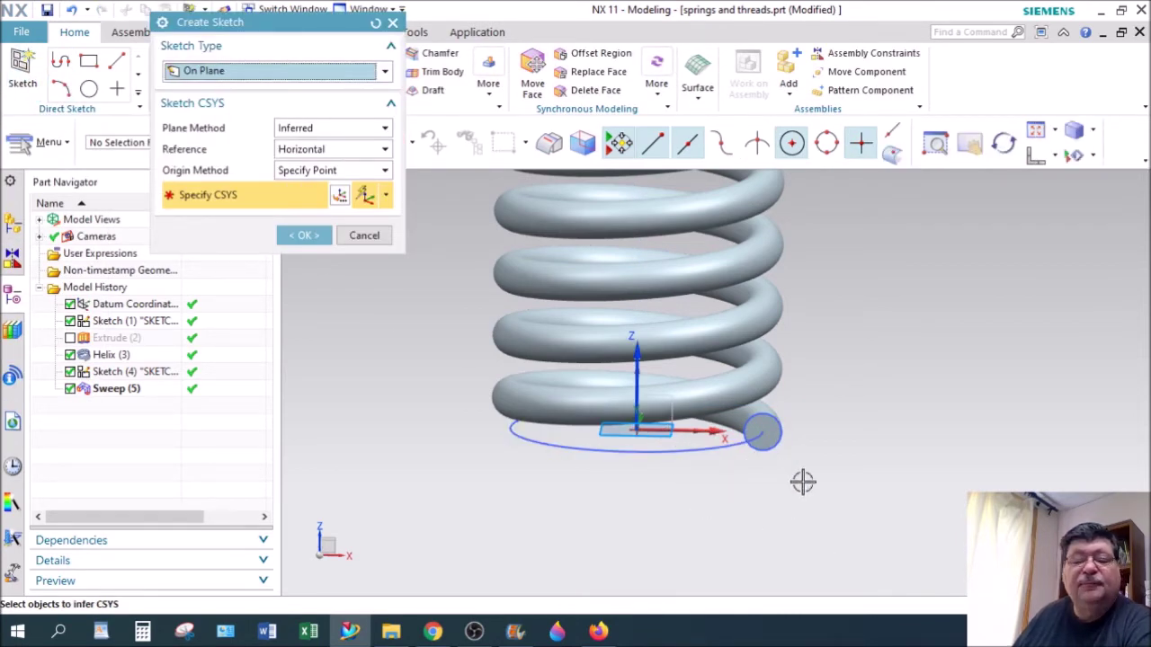
middle_click_drag(891, 470, 878, 490)
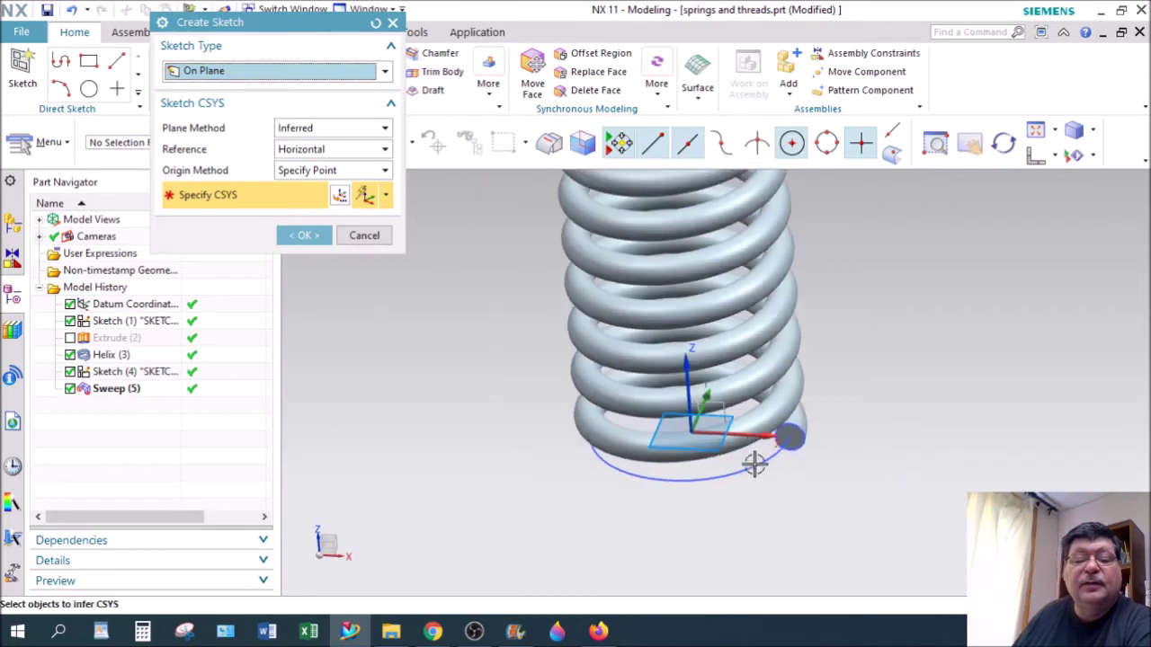
left_click(733, 421)
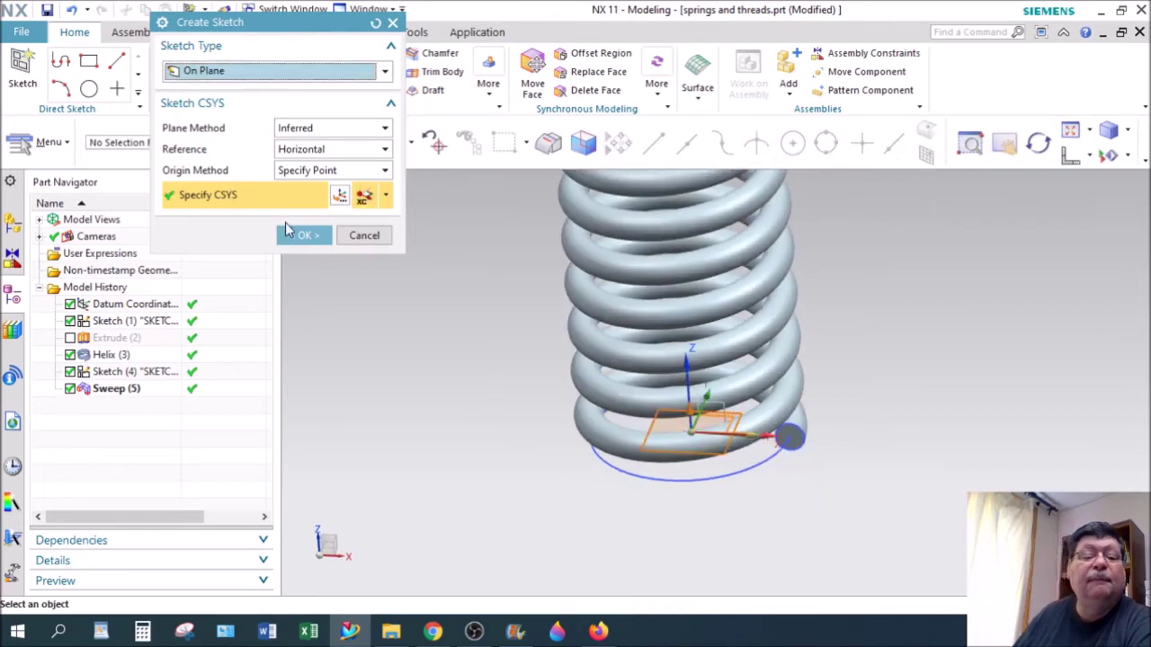
left_click(302, 234)
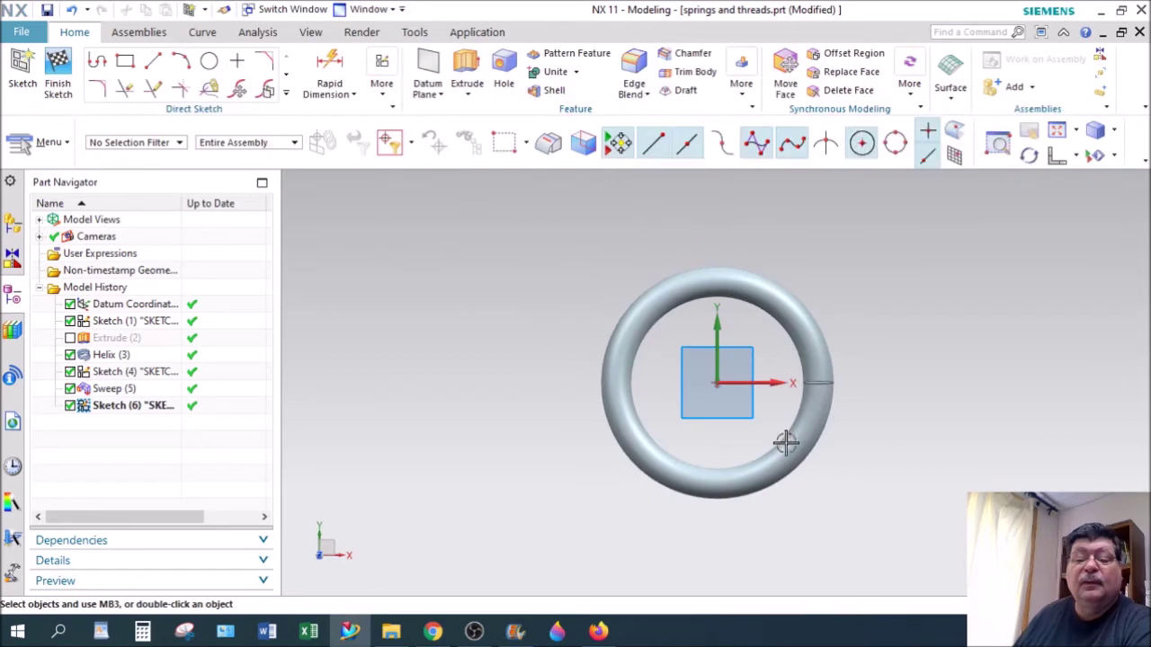
middle_click_drag(816, 496, 803, 349)
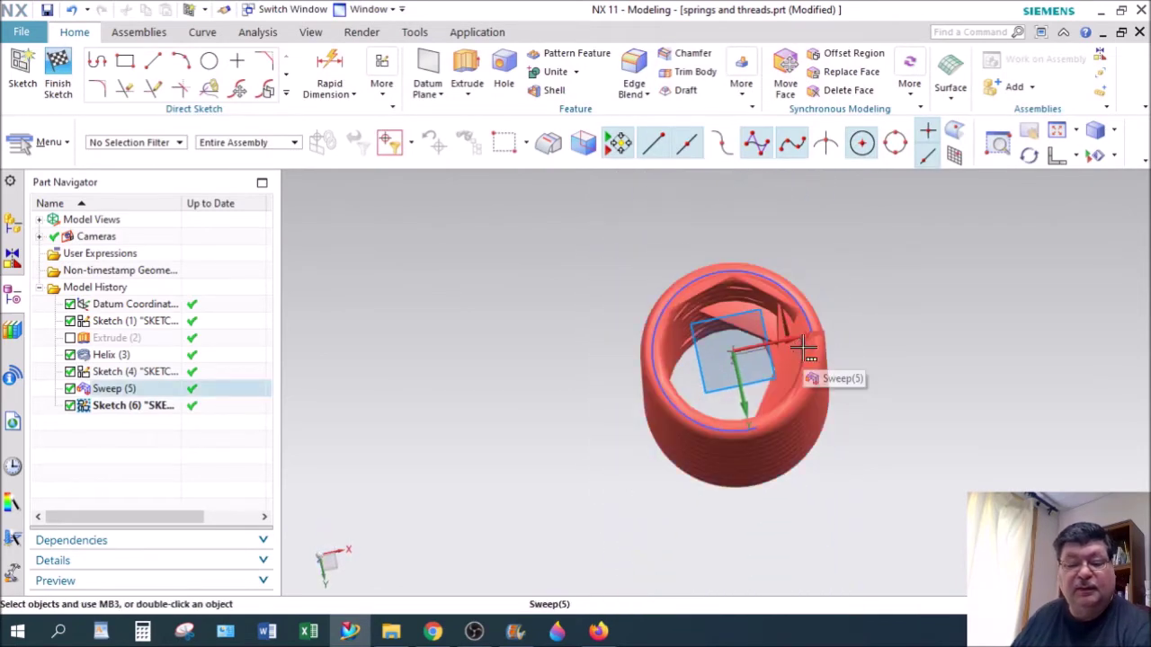
key("F8")
scroll(804, 346, "down", 4)
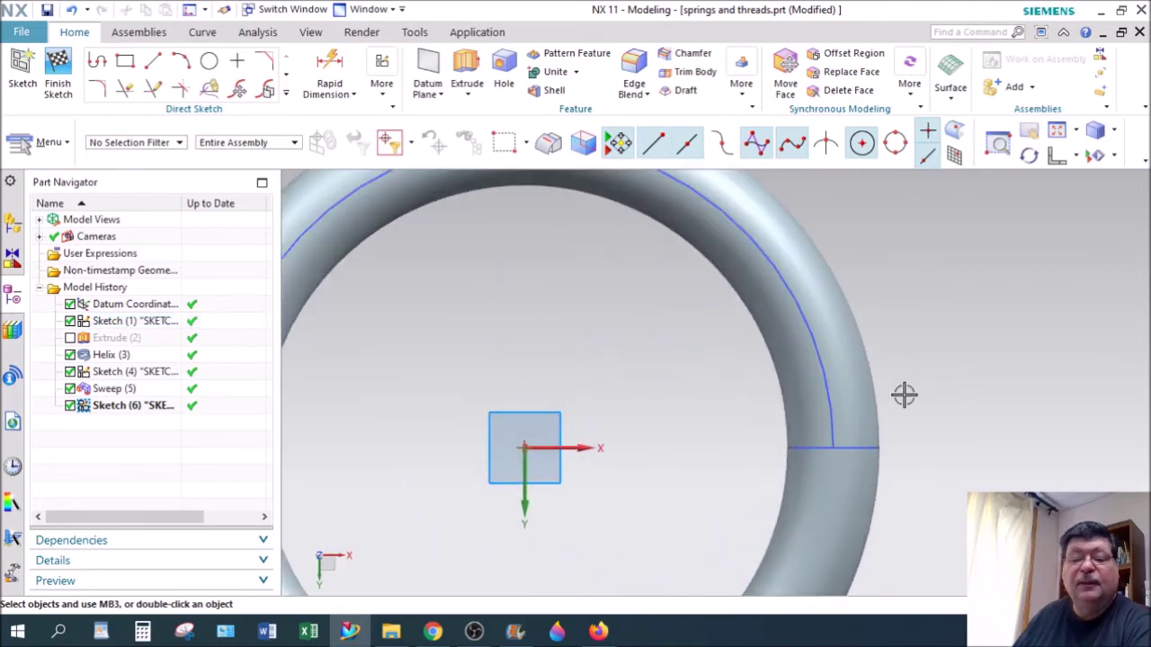
mouse_move(907, 393)
middle_mouse_down()
mouse_move(1023, 485)
mouse_move(836, 347)
middle_mouse_up()
scroll(896, 414, "up", 3)
scroll(800, 429, "down", 4)
scroll(830, 442, "down", 2)
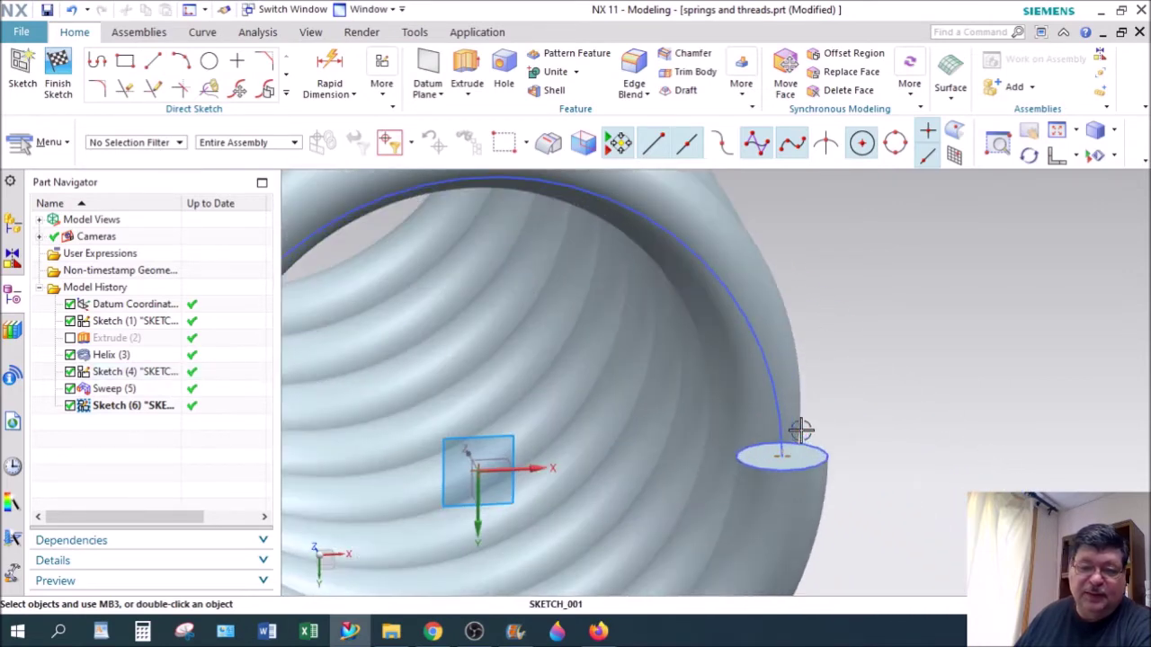
scroll(868, 416, "up", 2)
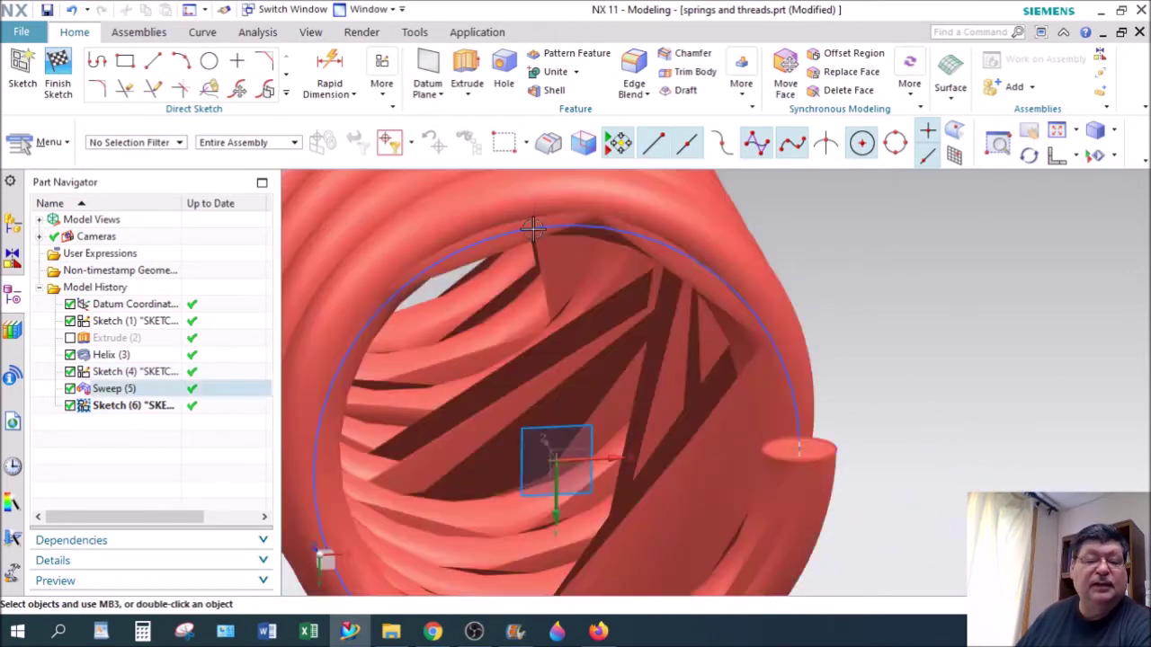
left_click(180, 61)
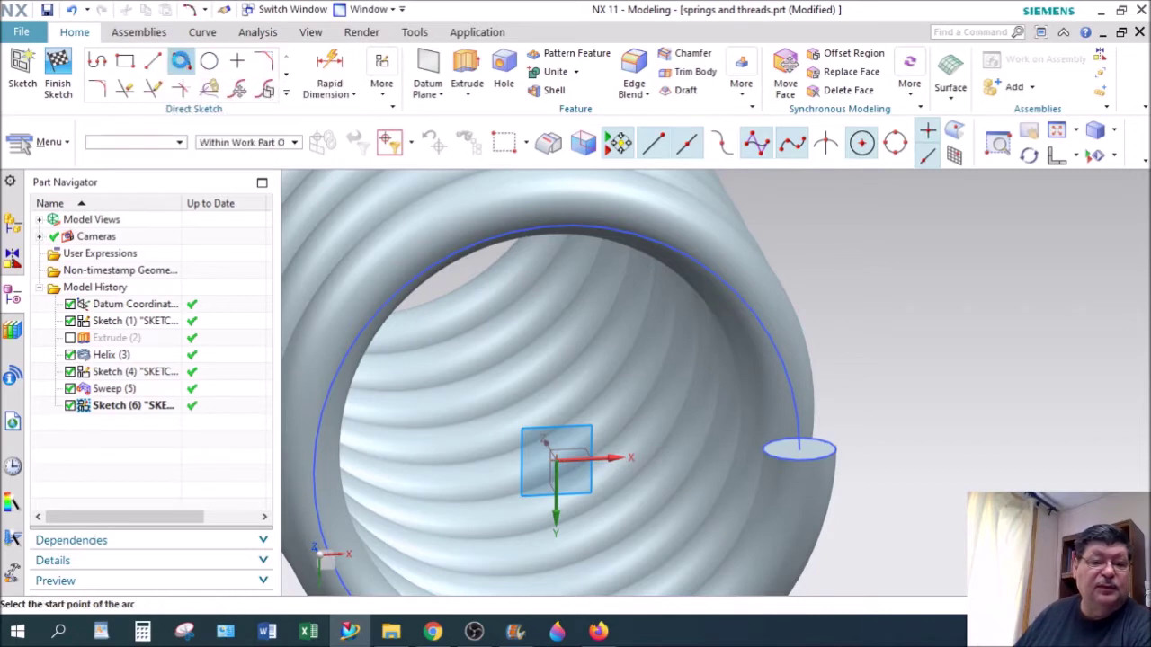
left_click(796, 442)
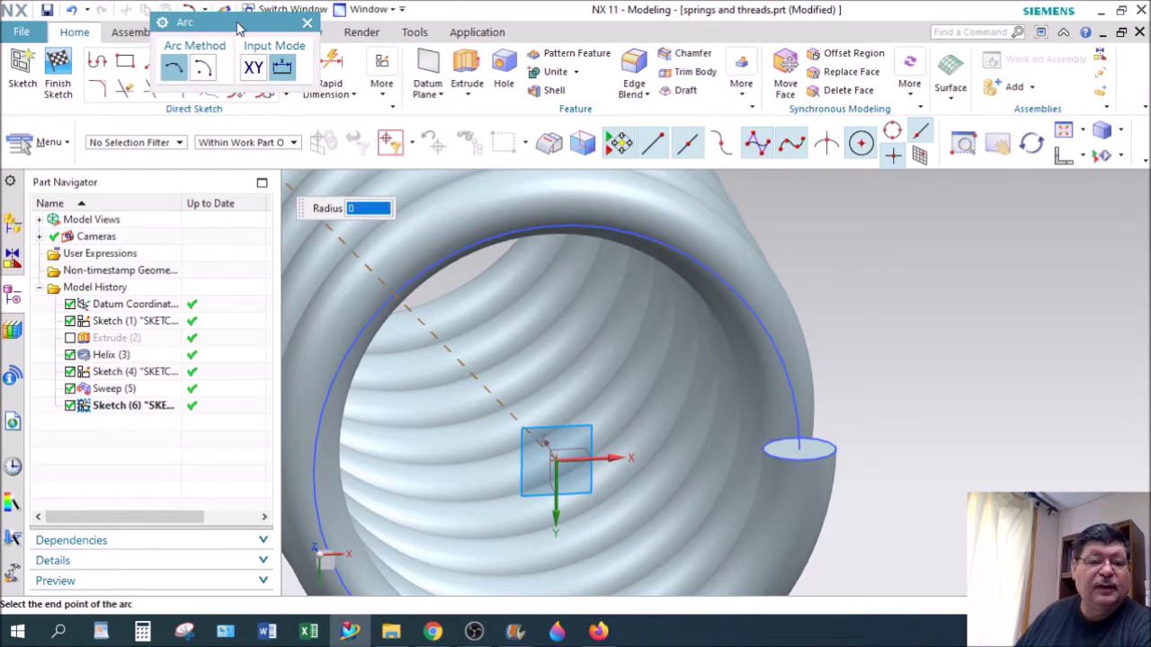
left_click_drag(239, 29, 224, 250)
left_click(181, 61)
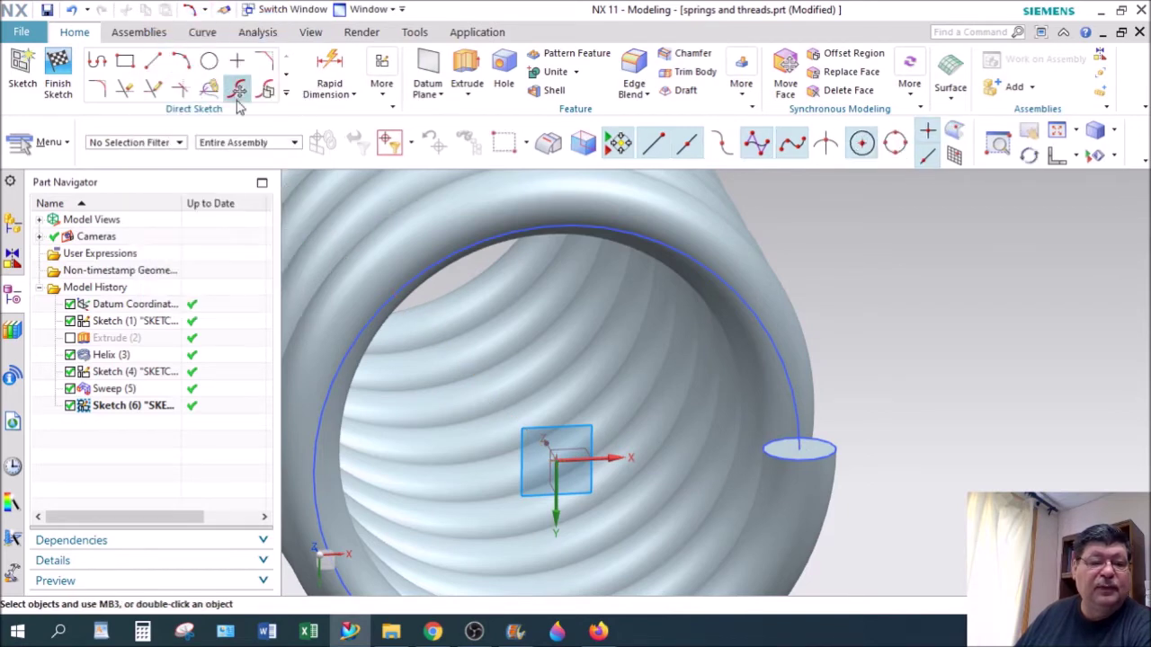
- Draw a three-point arc of about 5 mm radius from the sketch origin to the helix's start point at the section circle's centre
left_click(184, 62)
left_click(552, 458)
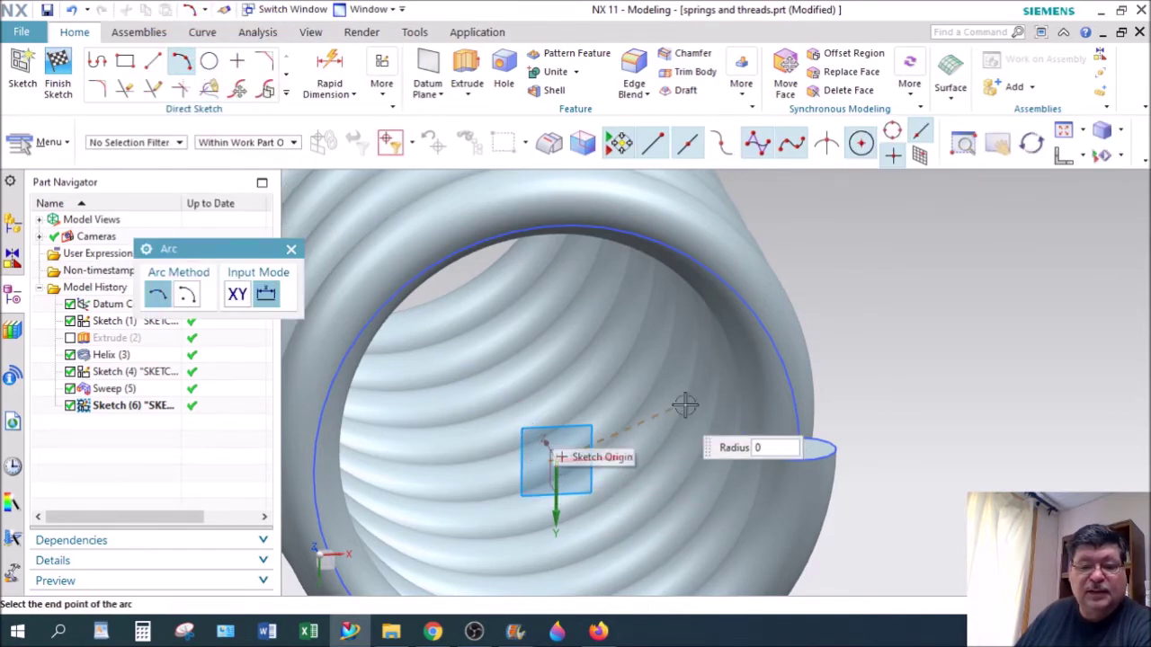
left_click(797, 444)
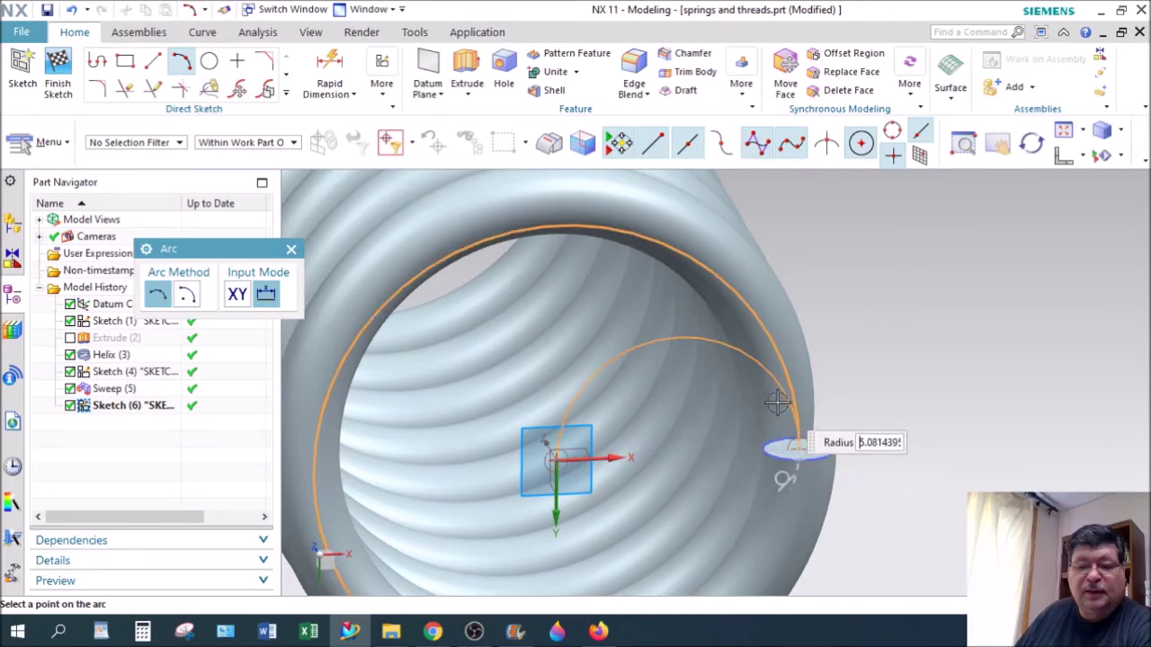
left_click(653, 346)
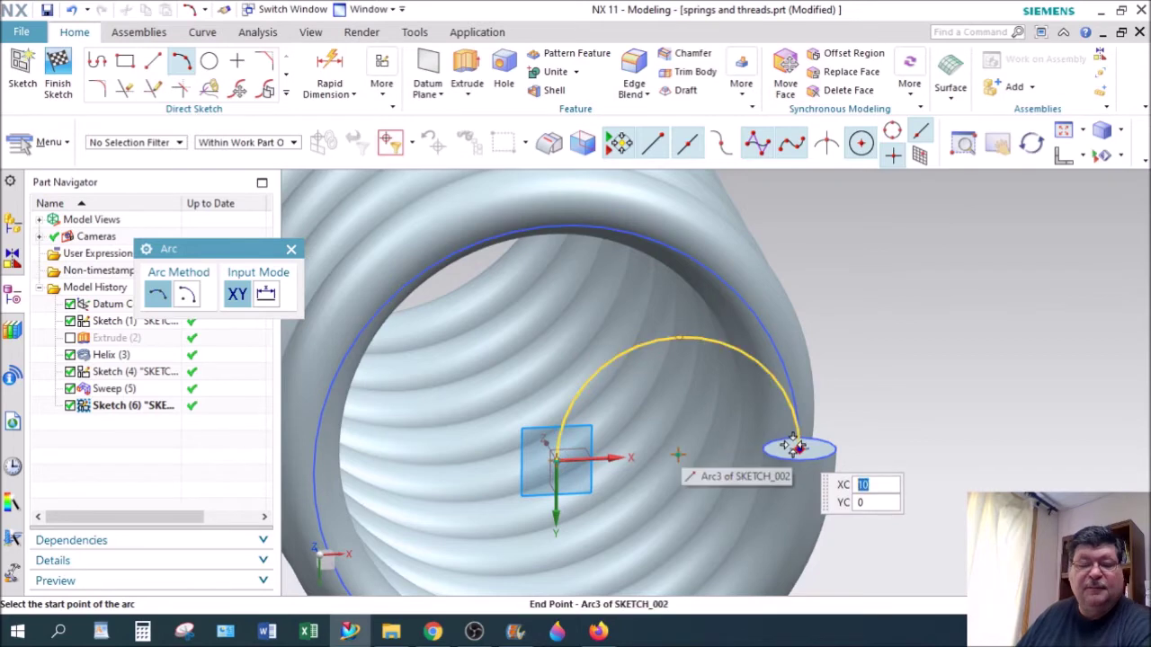
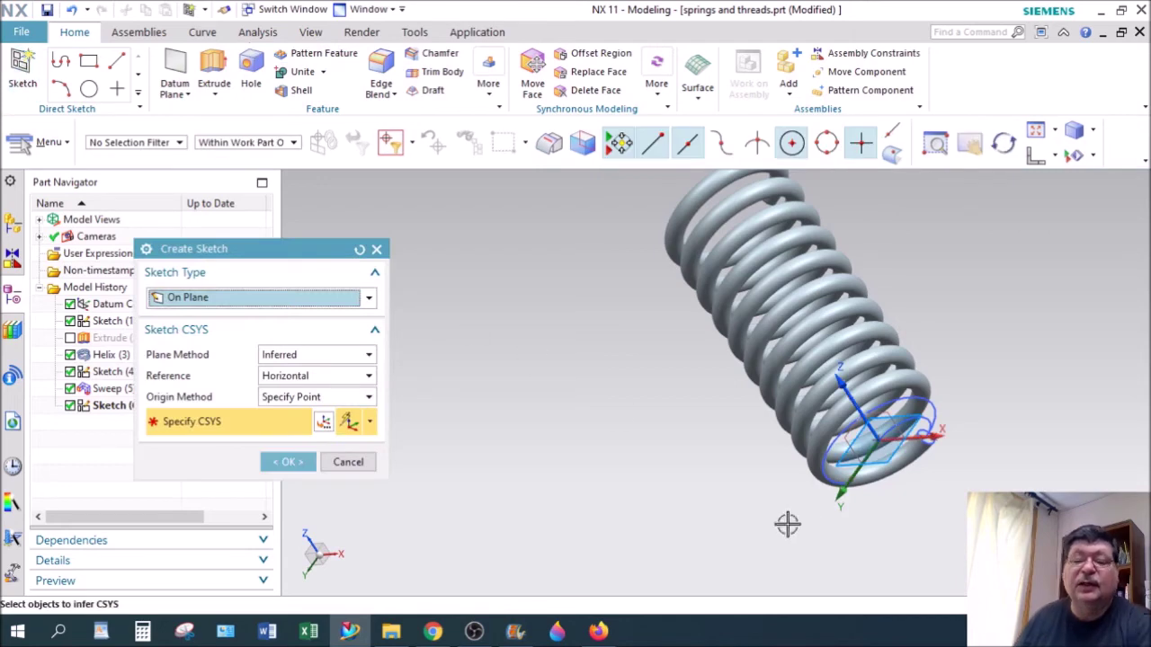
- Create another sketch on the vertical YZ plane through the coil's axis
left_click(847, 439)
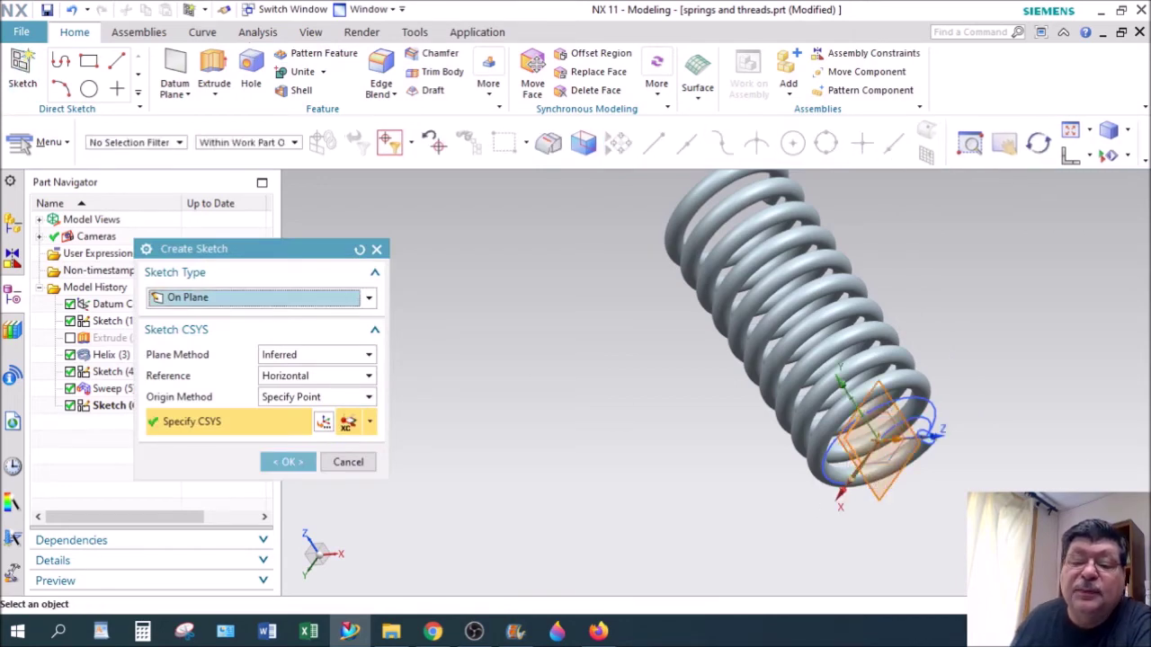
left_click(286, 461)
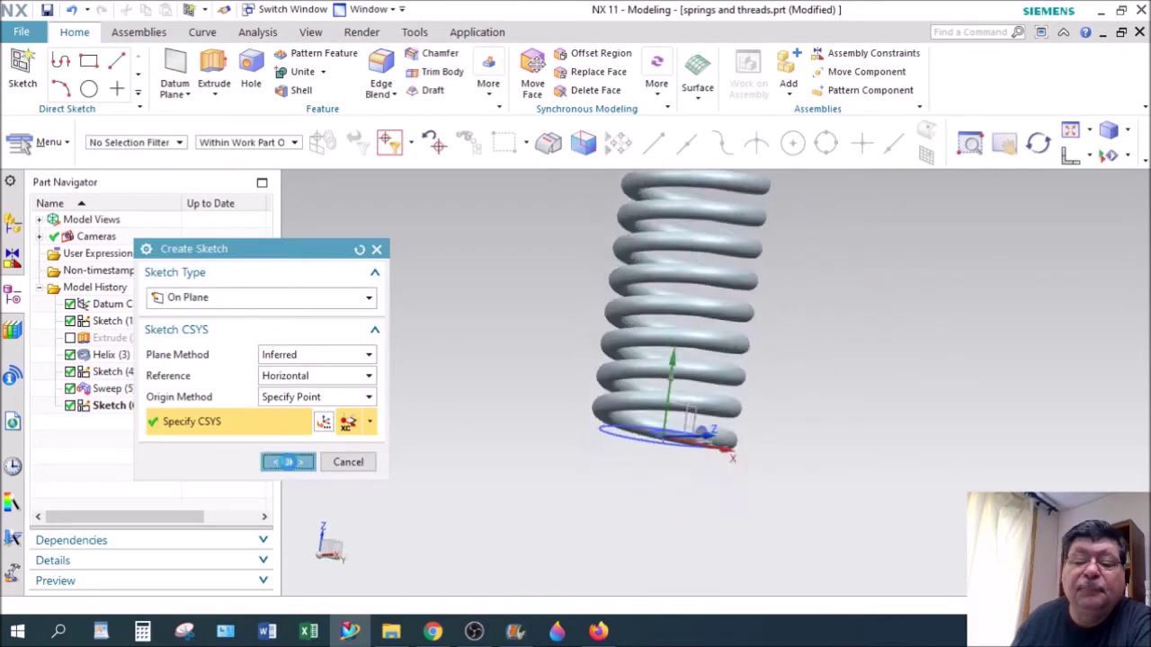
mouse_move(634, 475)
middle_mouse_down()
mouse_move(688, 441)
mouse_move(688, 467)
mouse_move(703, 467)
mouse_move(701, 455)
middle_mouse_up()
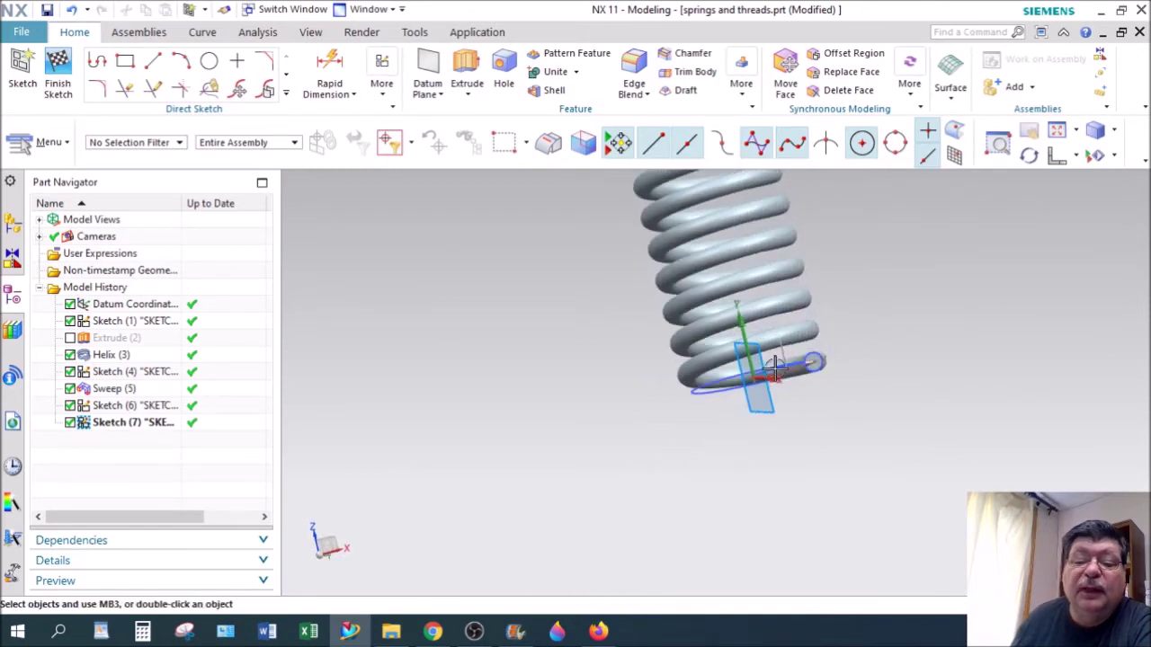
scroll(778, 364, "up", 4)
mouse_move(832, 471)
middle_mouse_down()
mouse_move(809, 455)
mouse_move(815, 465)
middle_mouse_up()
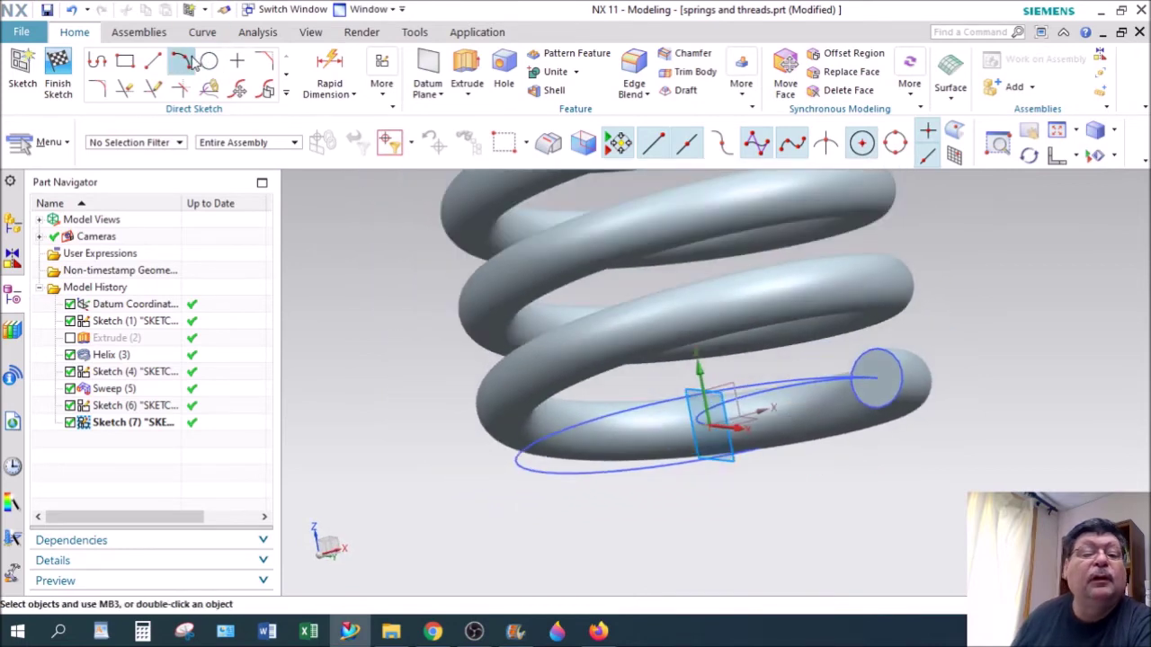
- Draw a three-point hook arc of about 14 mm radius below the coil, starting on the sketch's horizontal axis
left_click(185, 62)
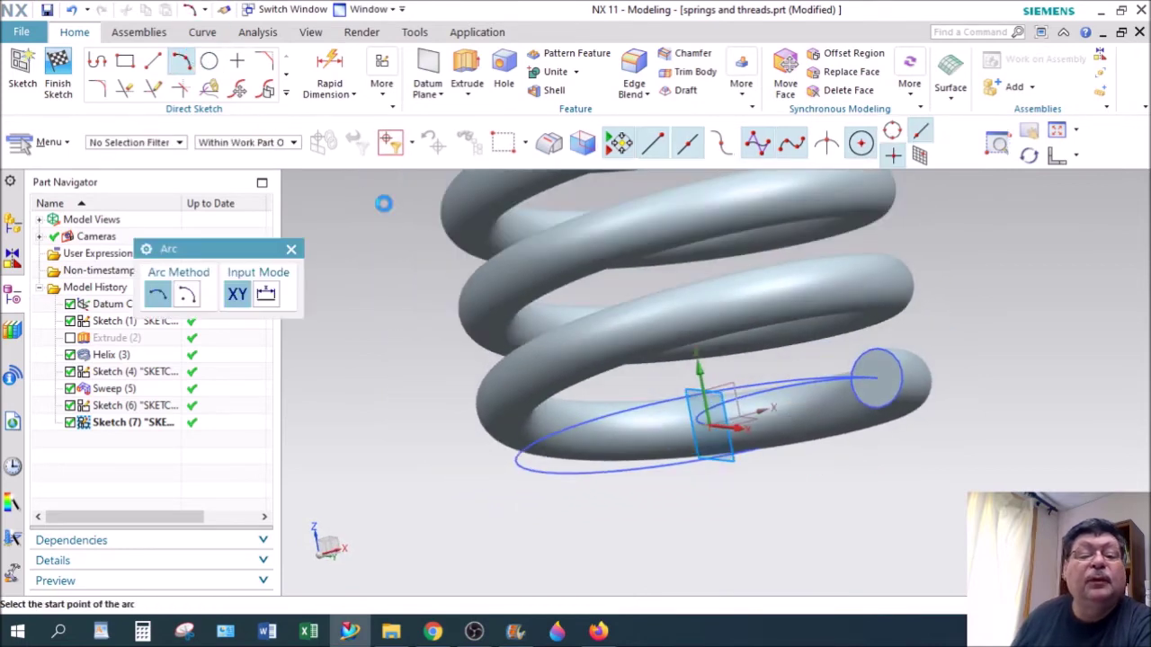
left_click(707, 422)
left_click(636, 497)
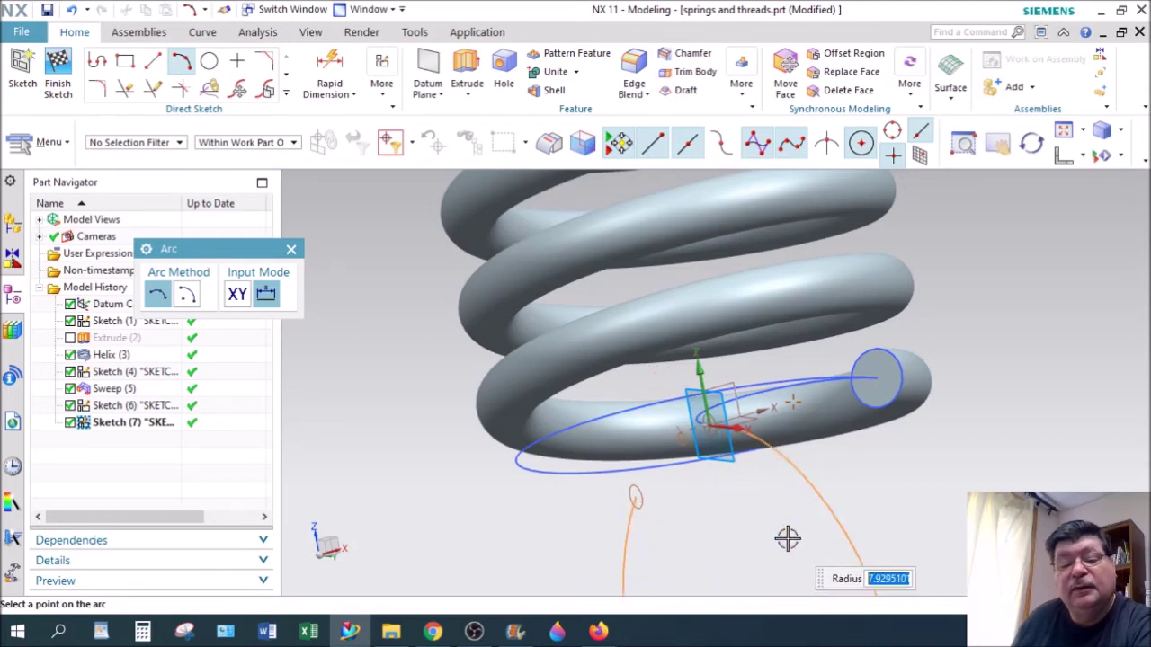
left_click(791, 503)
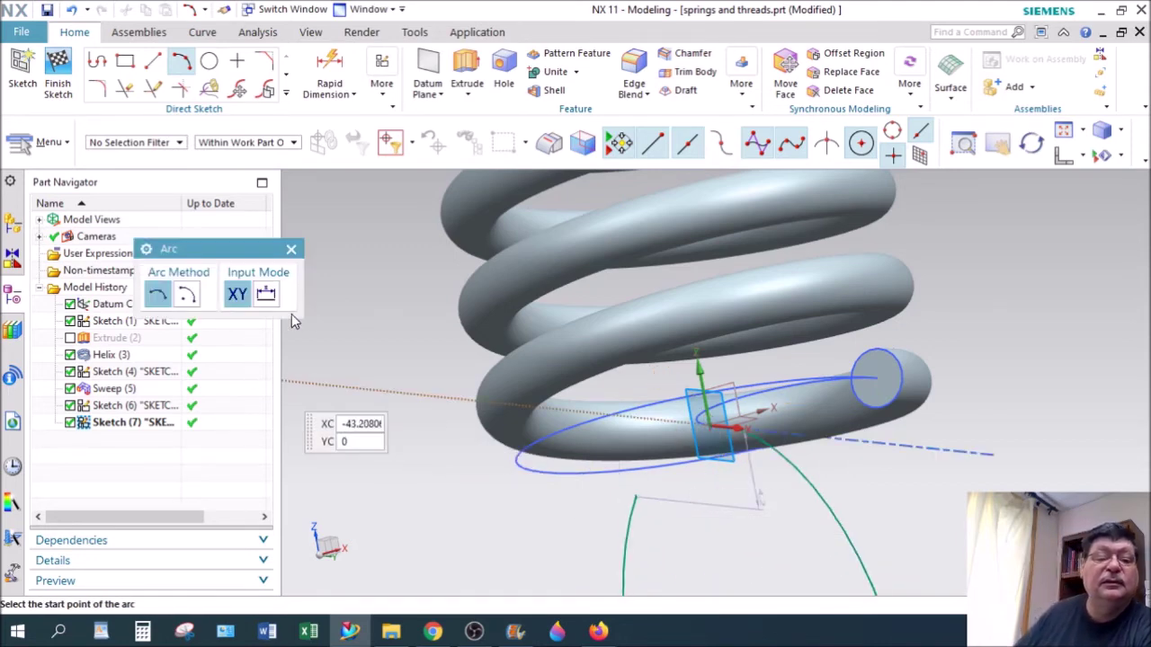
scroll(351, 305, "down", 3)
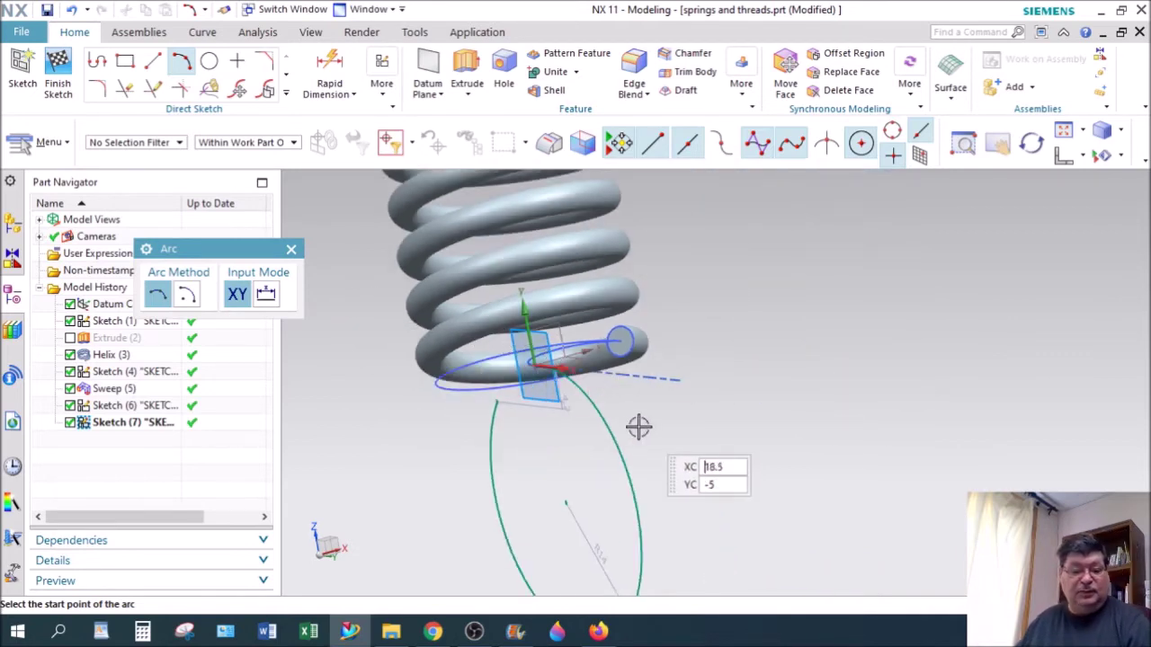
key("Escape")
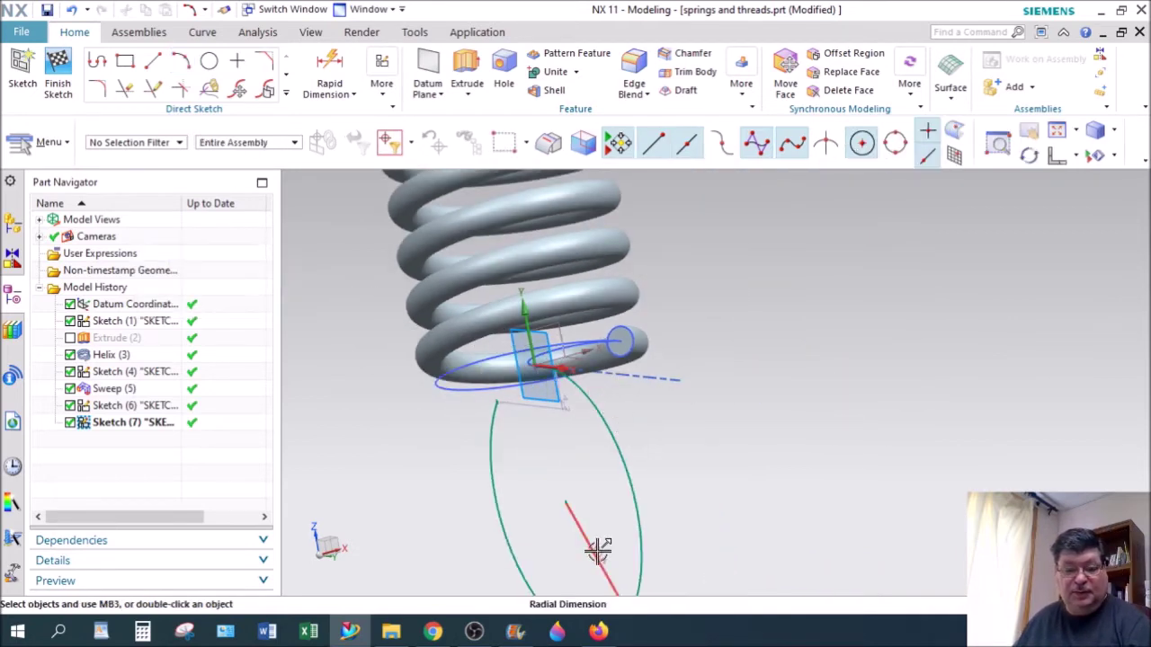
- Set the hook arc's radius to 5 mm
double_click(597, 550)
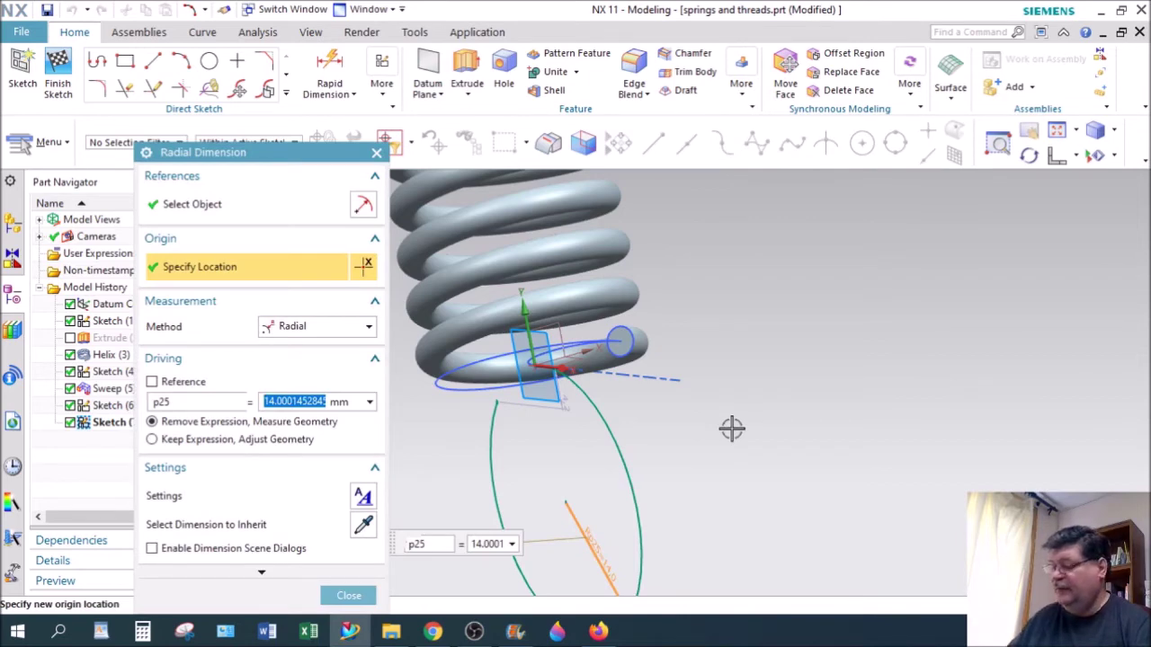
type("5")
key("Return")
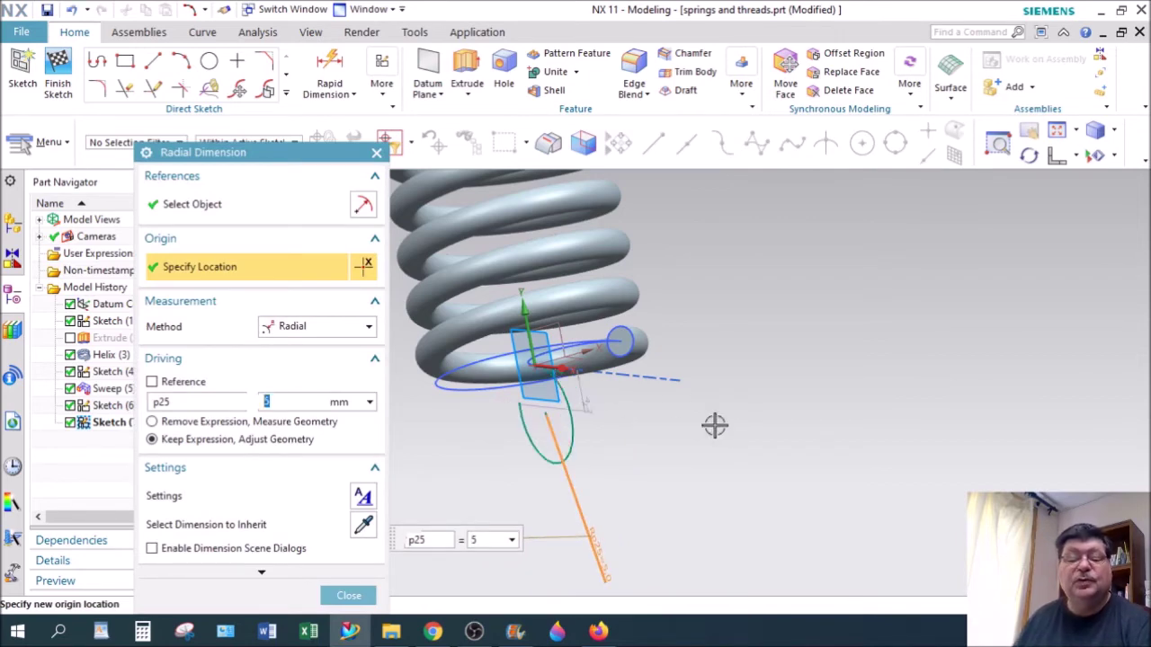
middle_click_drag(767, 459, 809, 454)
left_click(359, 597)
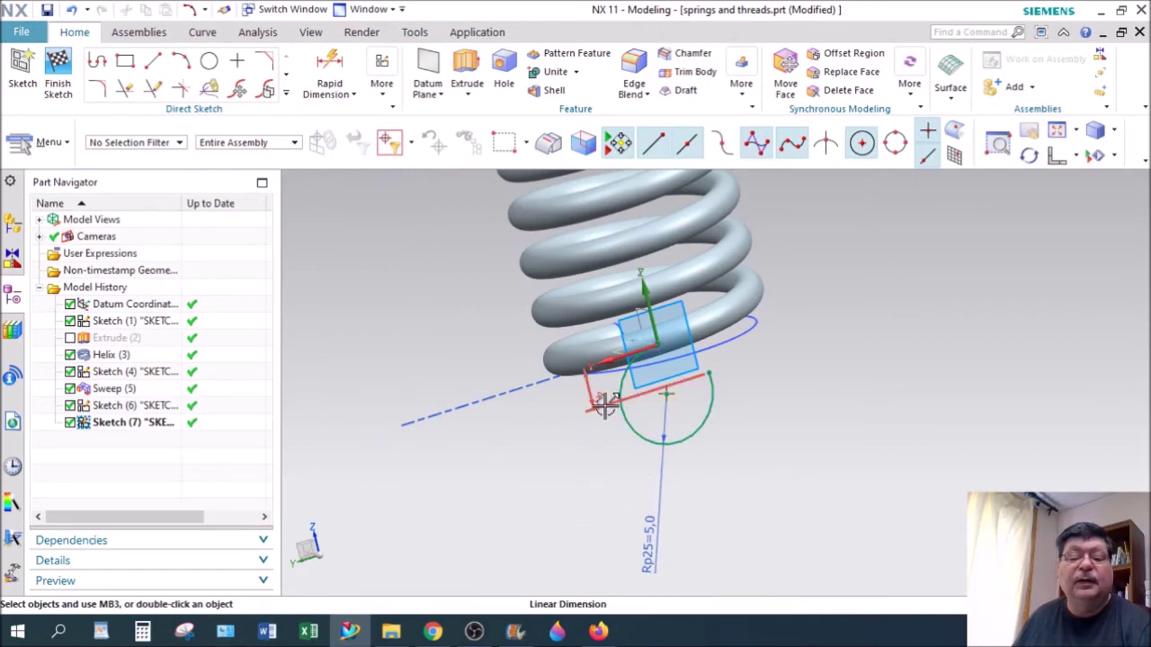
- Make the perpendicular distance between the hook arc's free end and the horizontal axis a driving dimension, accepting its value
double_click(600, 406)
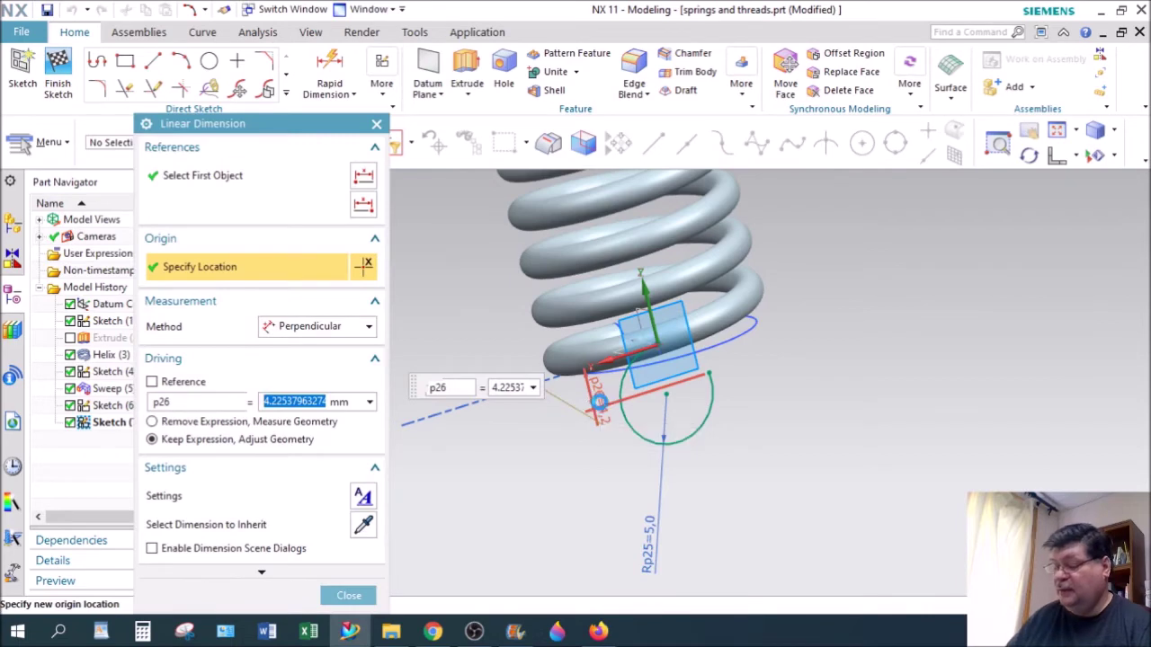
left_click(351, 595)
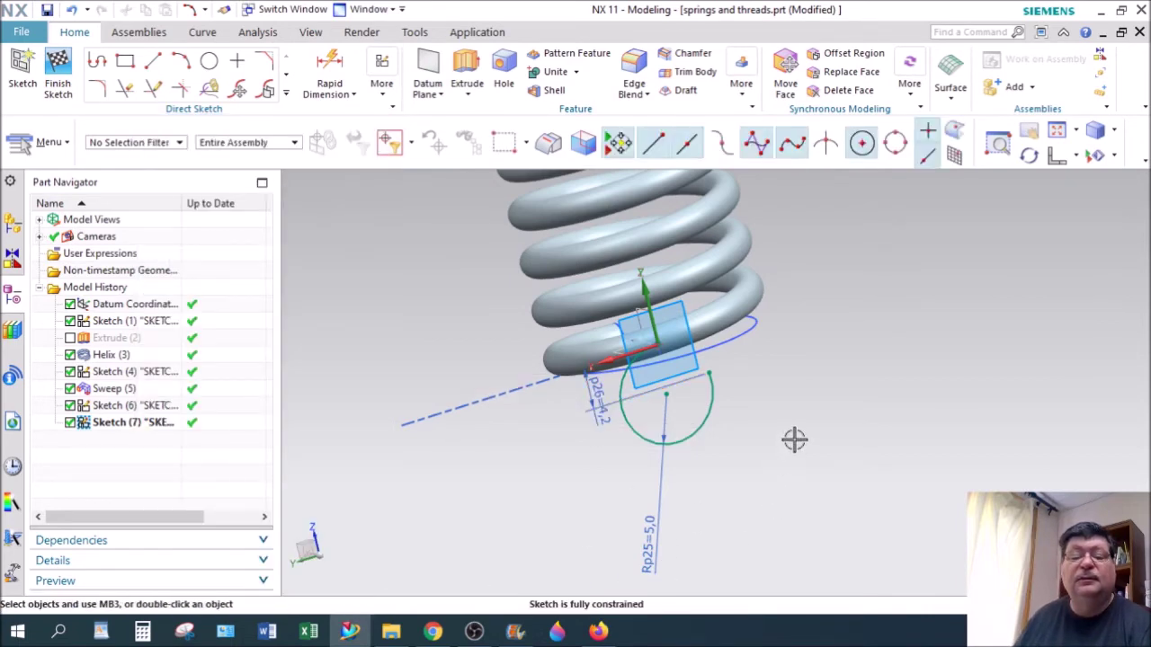
middle_click_drag(790, 411, 646, 416)
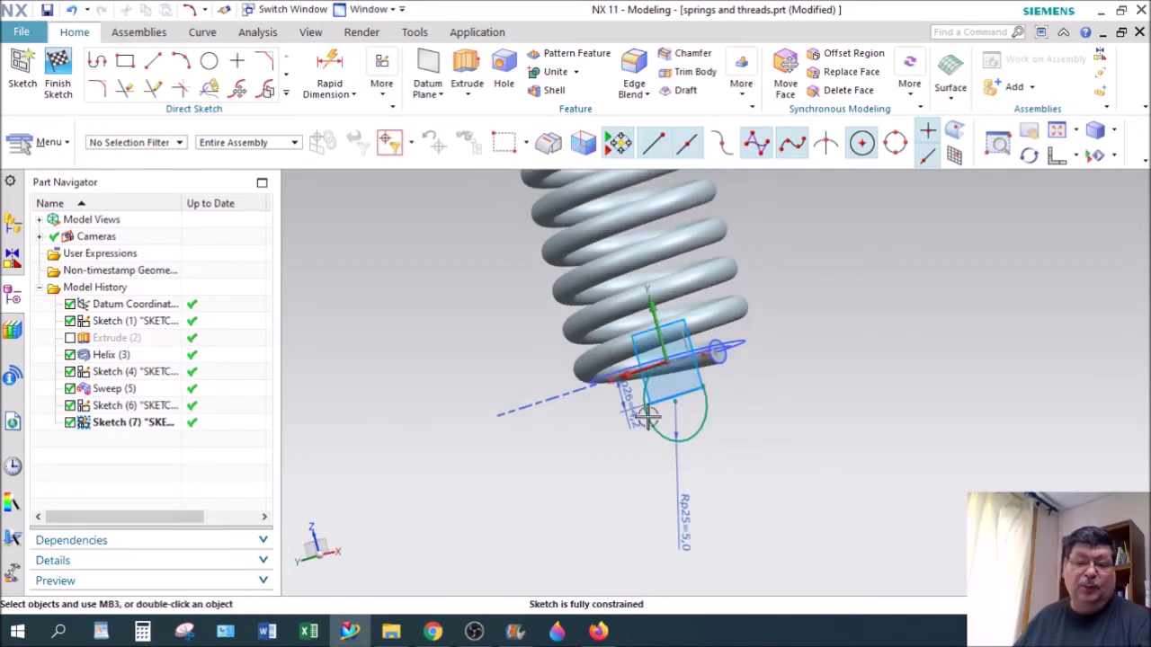
- Finish the hook sketch and sweep the 3 mm circle along the lower-end hook arcs with zero offsets and no Boolean
left_click(57, 70)
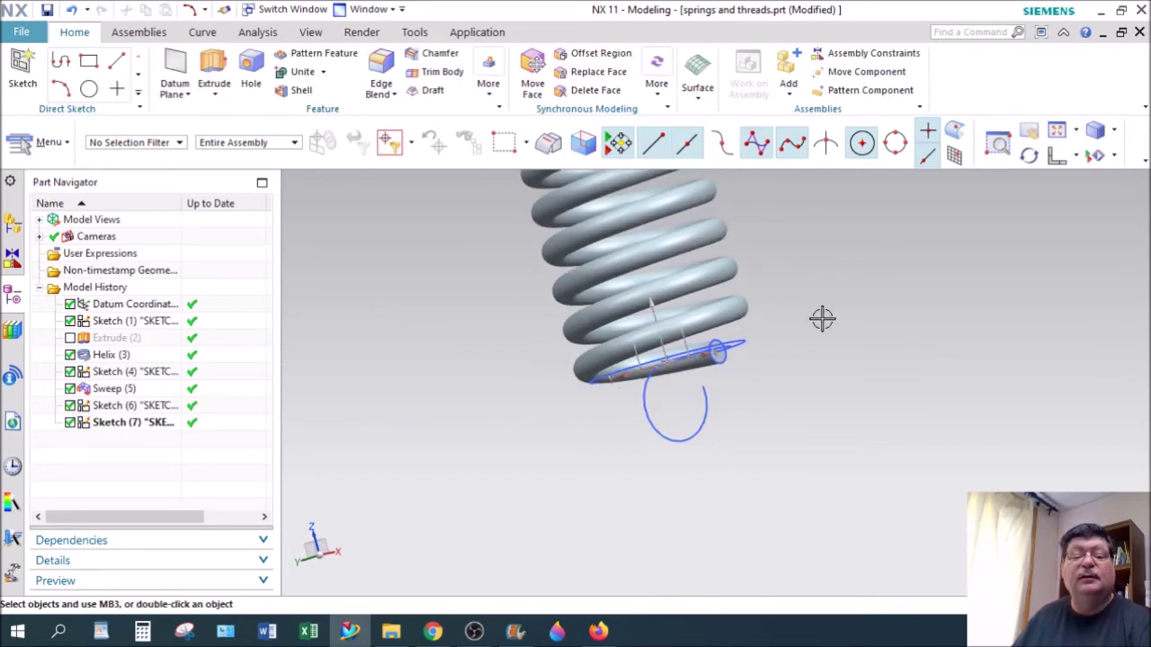
middle_click_drag(822, 318, 750, 249)
left_click(699, 79)
left_click(856, 161)
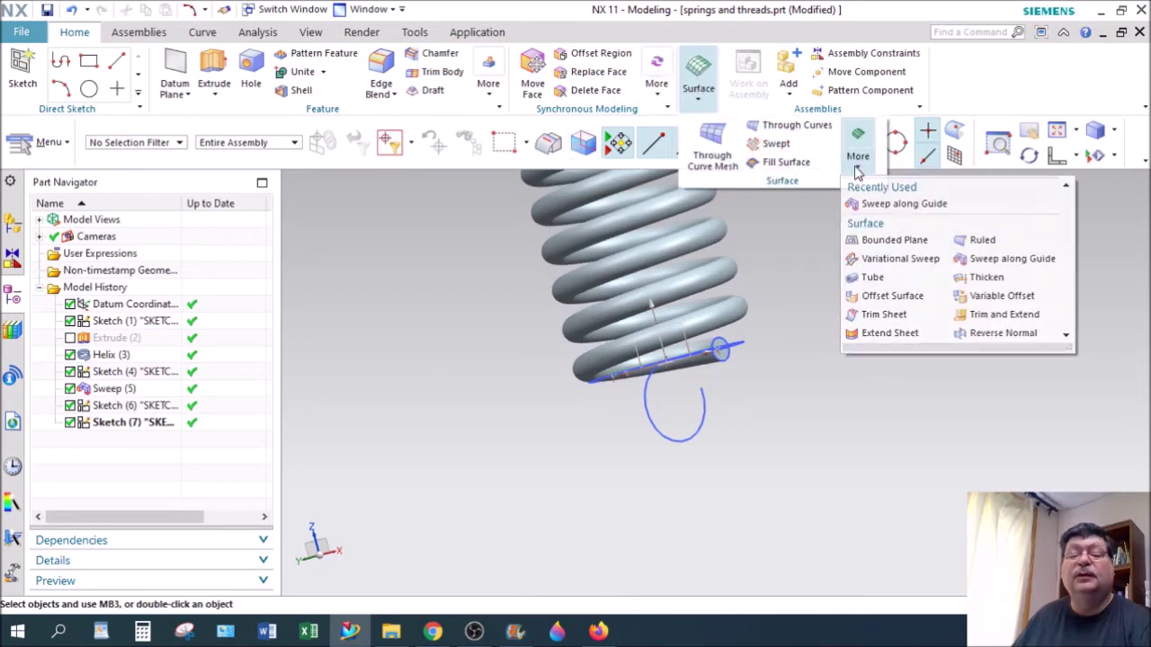
left_click(998, 259)
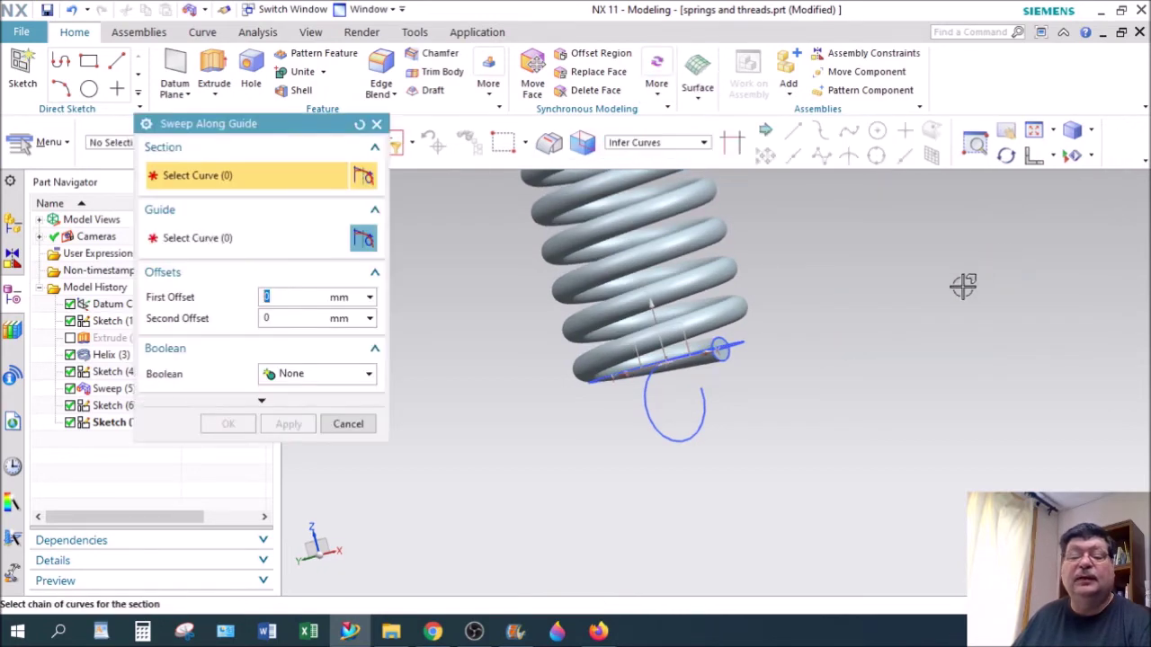
left_click(730, 356)
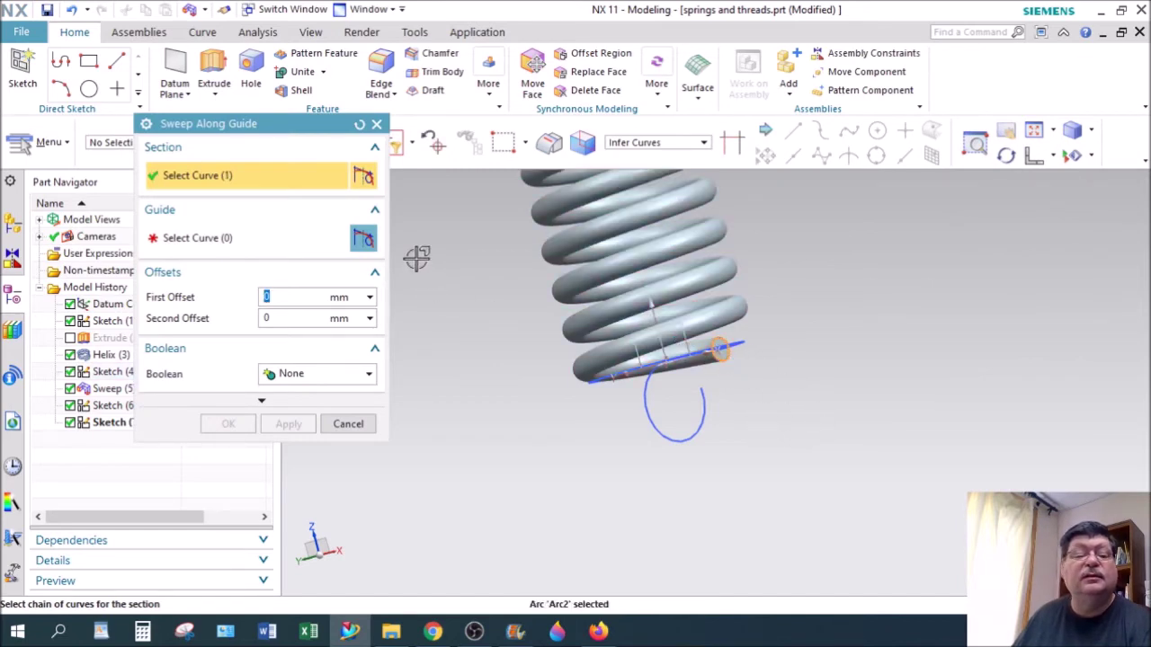
left_click(364, 239)
middle_click_drag(827, 381, 782, 363)
left_click(708, 347)
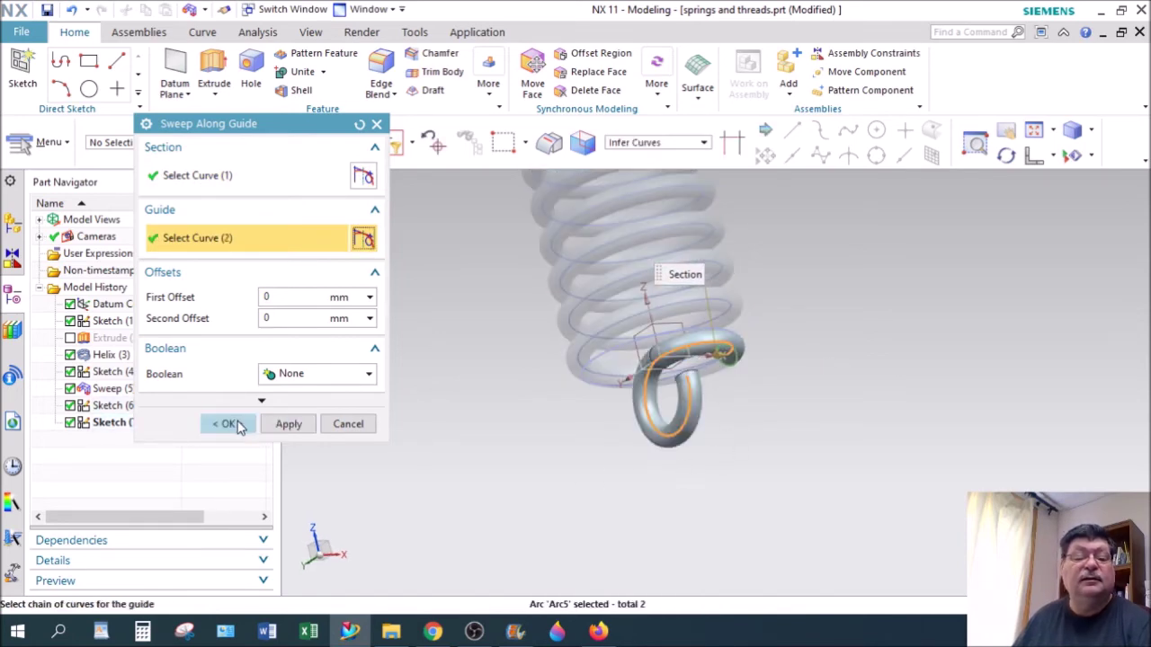
left_click(233, 424)
- Extrude the circular wire face at the coil's end opposite the hook by 50 mm as a straight leg, with inferred Boolean
middle_click_drag(688, 464, 803, 414)
middle_click_drag(885, 376, 881, 396)
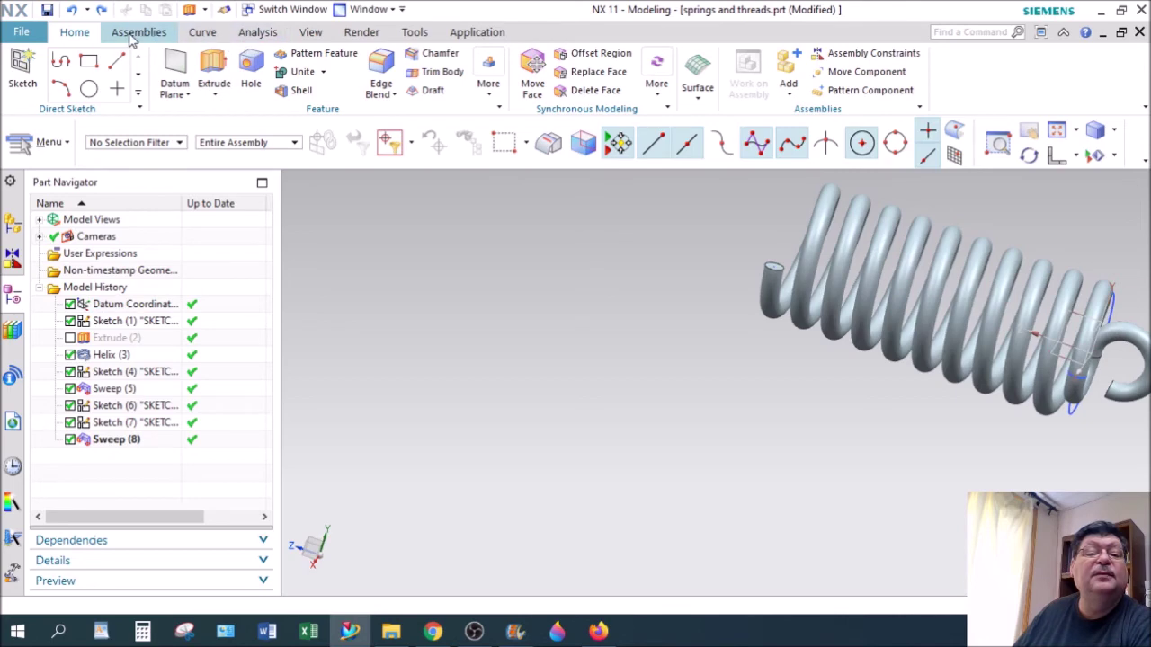
left_click(214, 70)
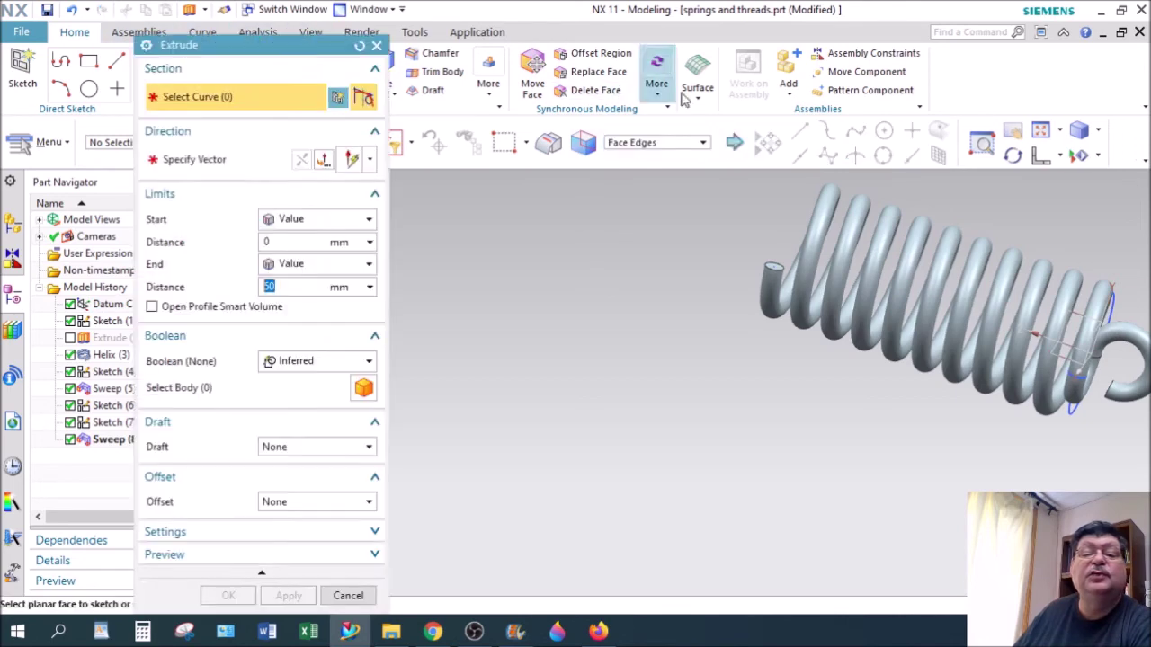
left_click(654, 145)
left_click(642, 209)
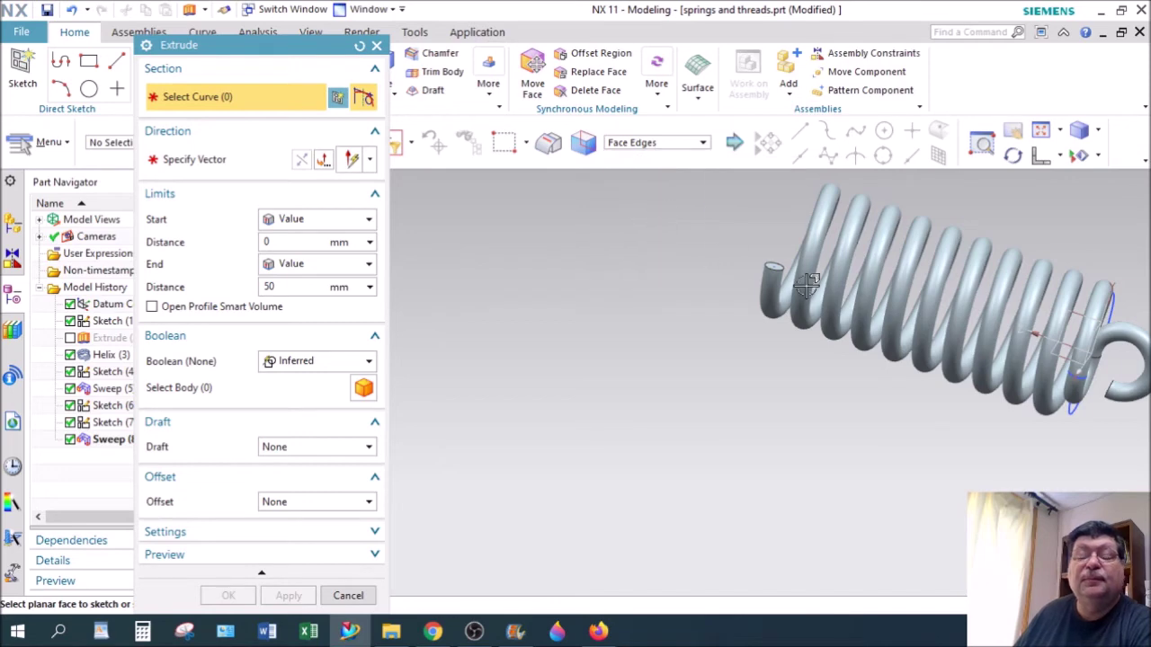
scroll(807, 283, "up", 5)
left_click(764, 214)
scroll(791, 374, "down", 6)
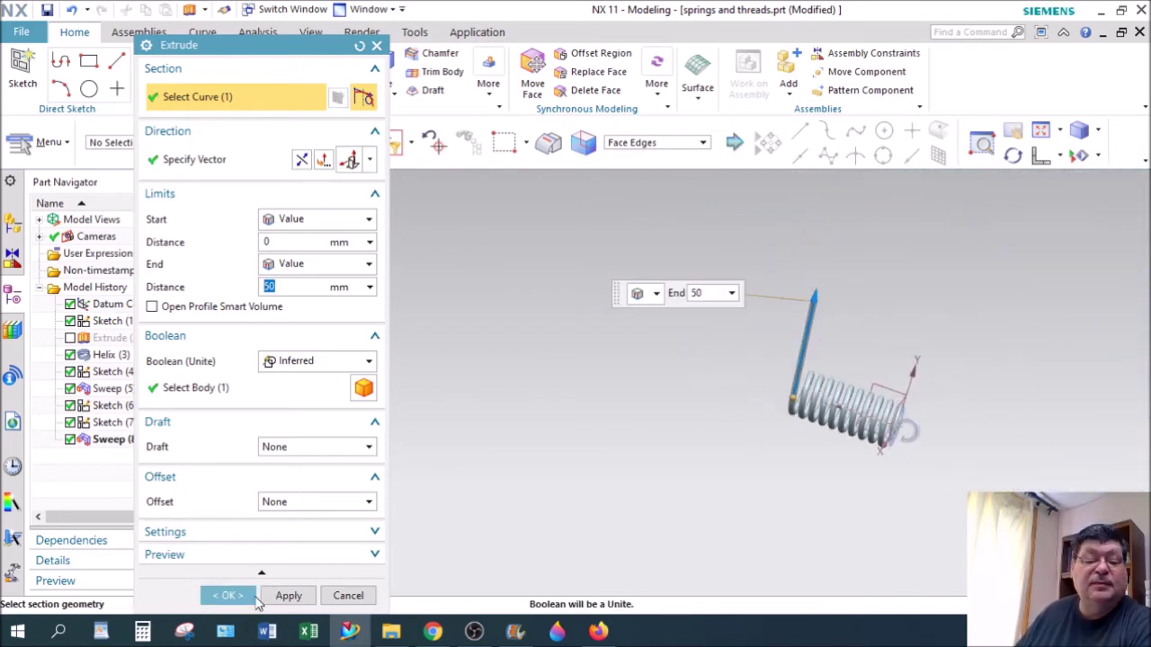
left_click(241, 596)
- Open the part file A coil of a spring.prt and examine its helix coiled around another helix
middle_click_drag(671, 456, 628, 321)
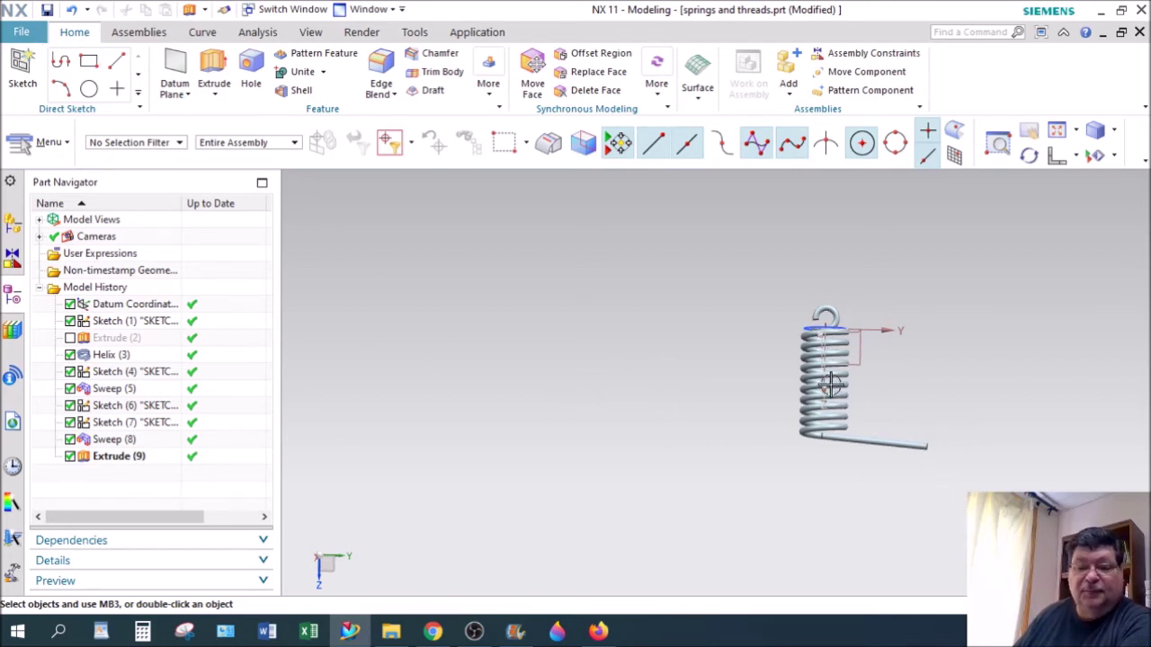
scroll(836, 360, "up", 3)
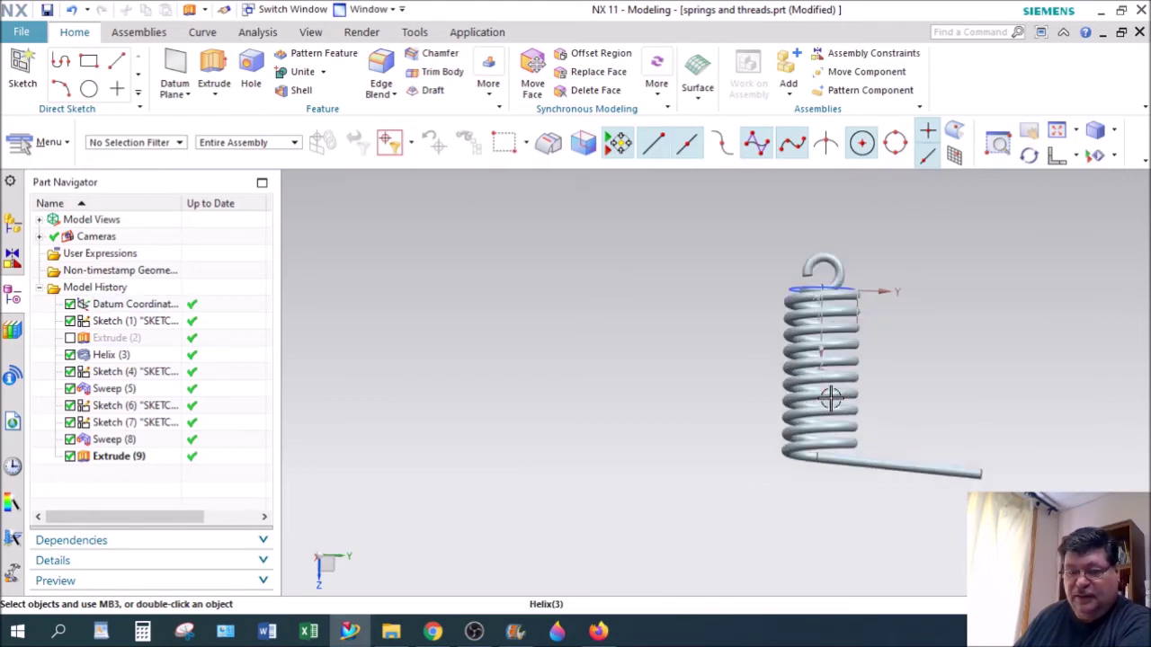
scroll(827, 396, "down", 1)
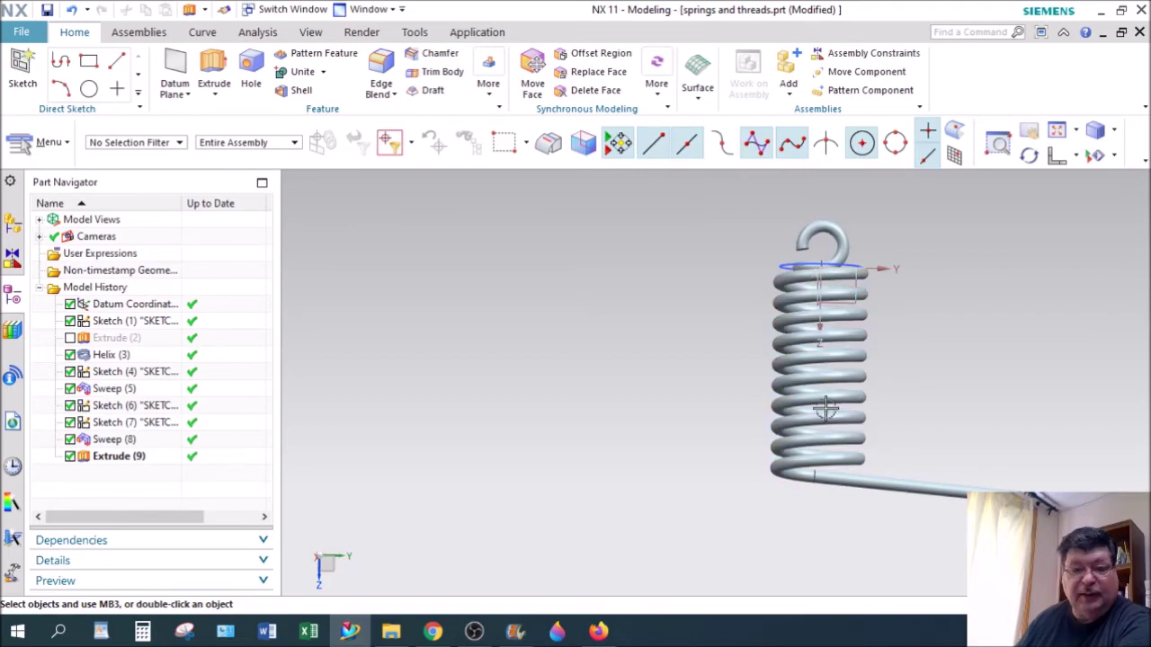
left_click(21, 32)
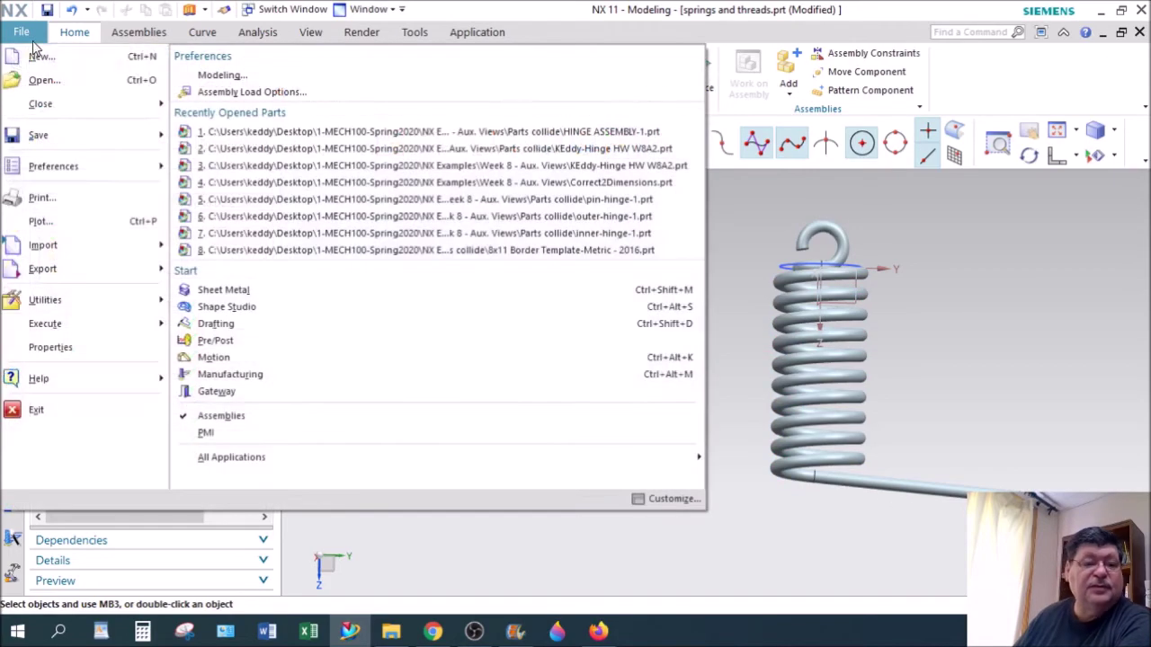
left_click(43, 80)
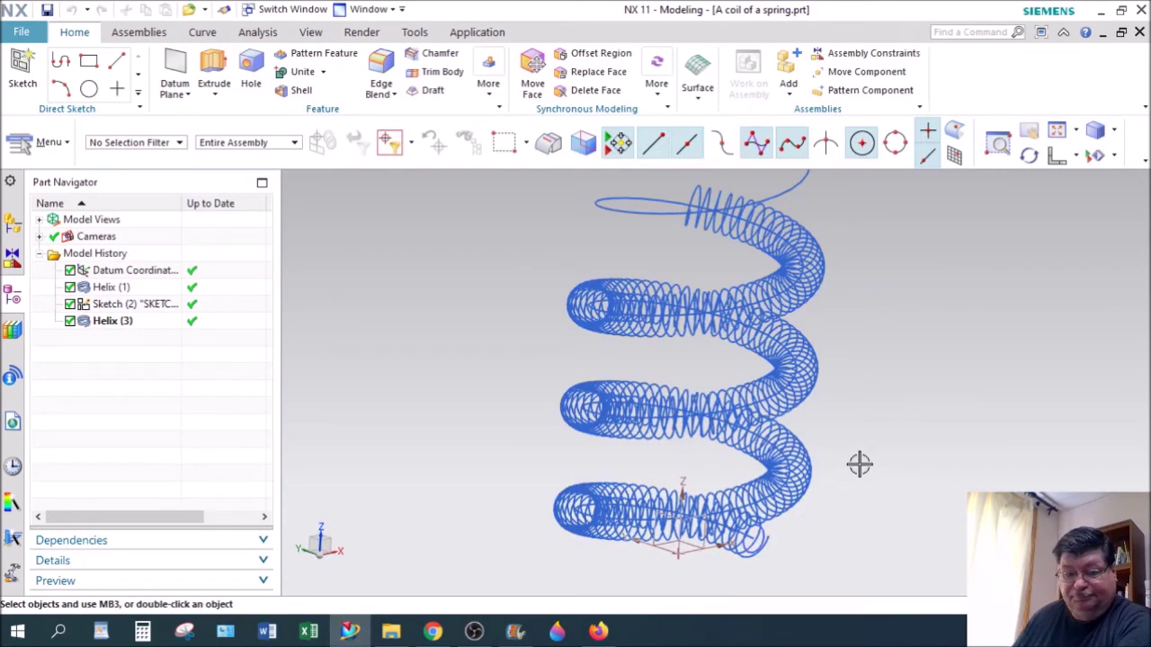
scroll(859, 463, "down", 1)
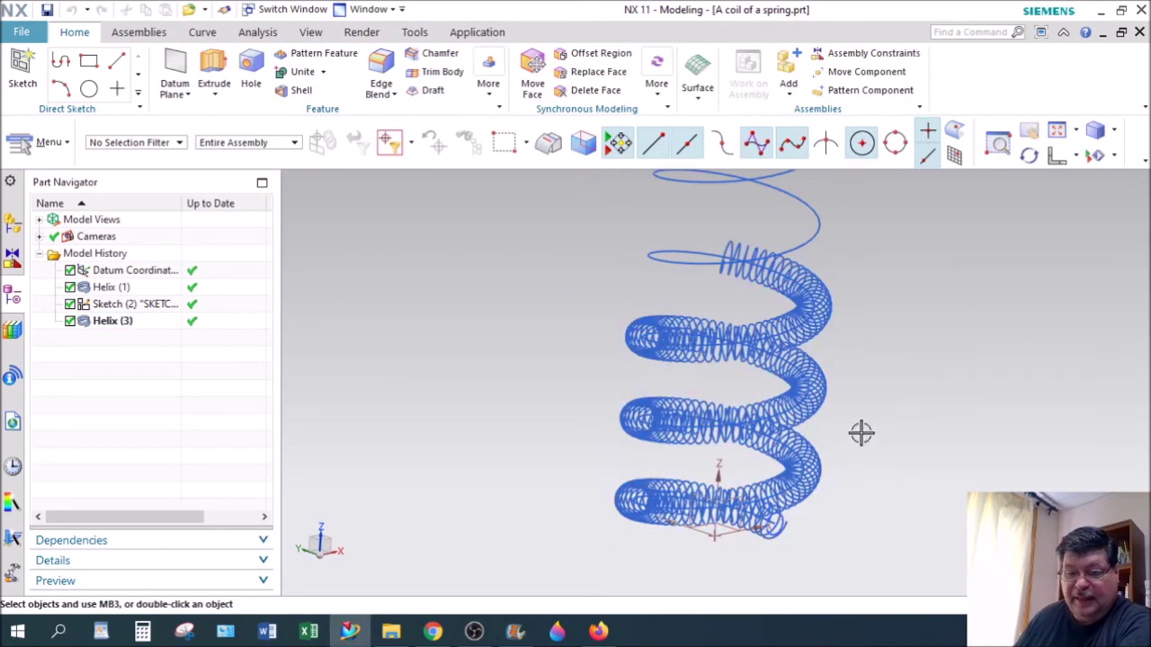
mouse_move(872, 427)
middle_mouse_down()
mouse_move(845, 450)
mouse_move(867, 421)
mouse_move(880, 426)
middle_mouse_up()
left_click(750, 280)
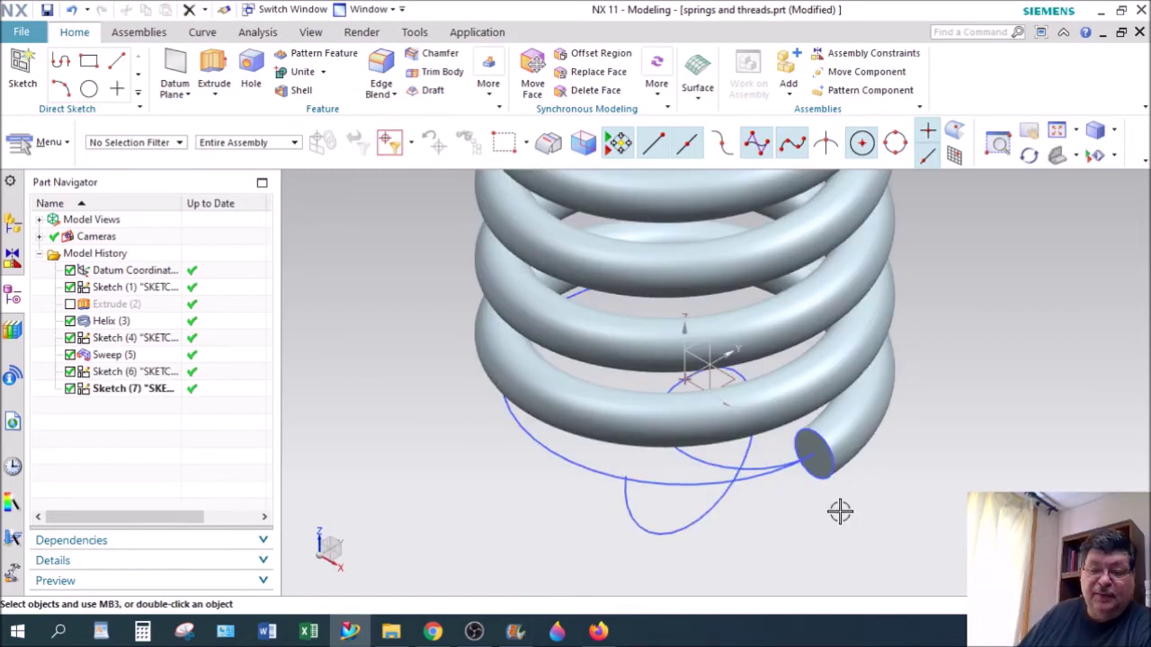
- In springs and threads.prt, open the 3 mm circle's sketch, try to suppress the coil's Sweep (5), and finish the sketch
mouse_move(840, 510)
middle_mouse_down()
mouse_move(875, 475)
mouse_move(873, 450)
middle_mouse_up()
left_click(870, 442)
double_click(870, 443)
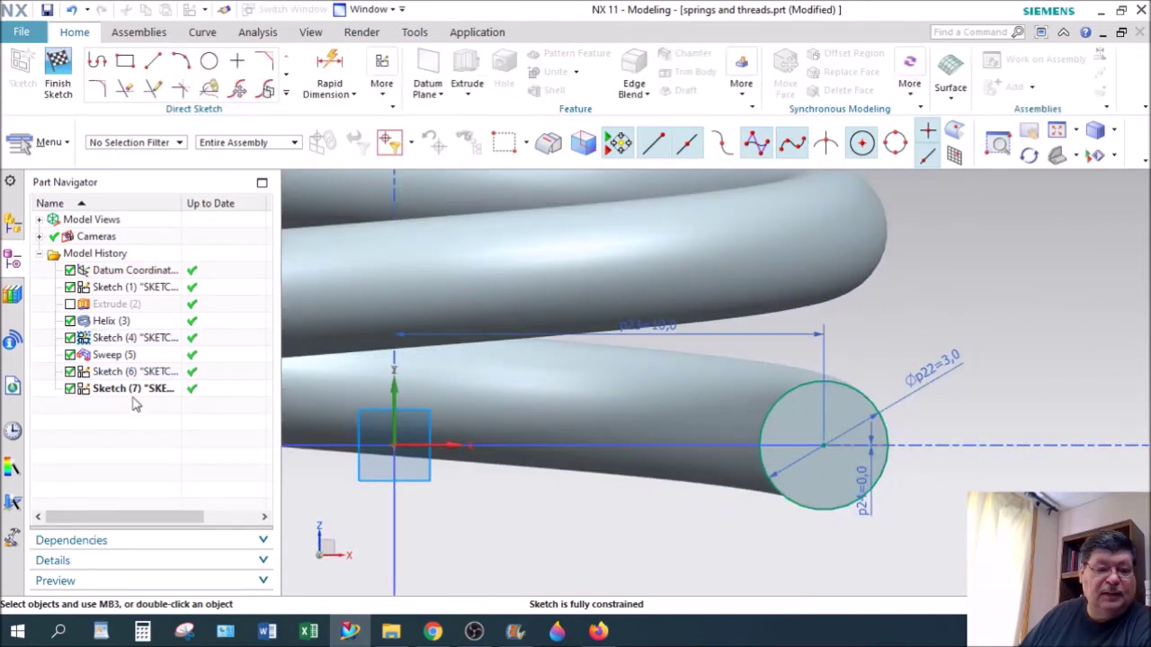
left_click(71, 355)
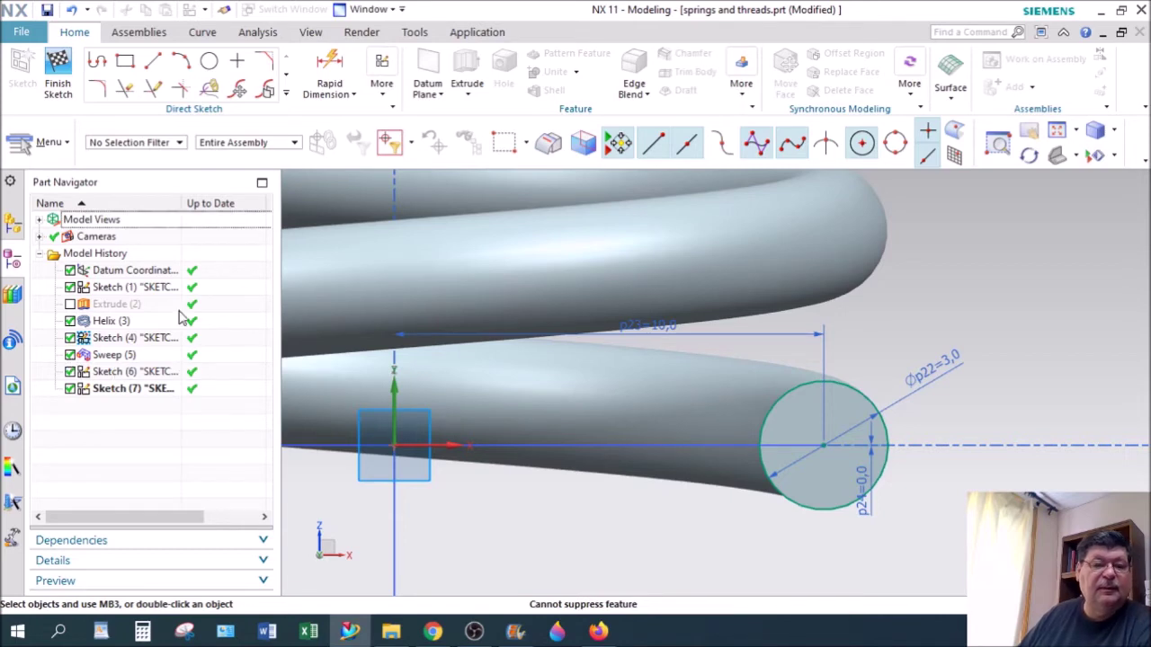
left_click(57, 72)
- Delete the coil's sweep feature and reopen the 3 mm circle's sketch at the helix start for editing
left_click(592, 331)
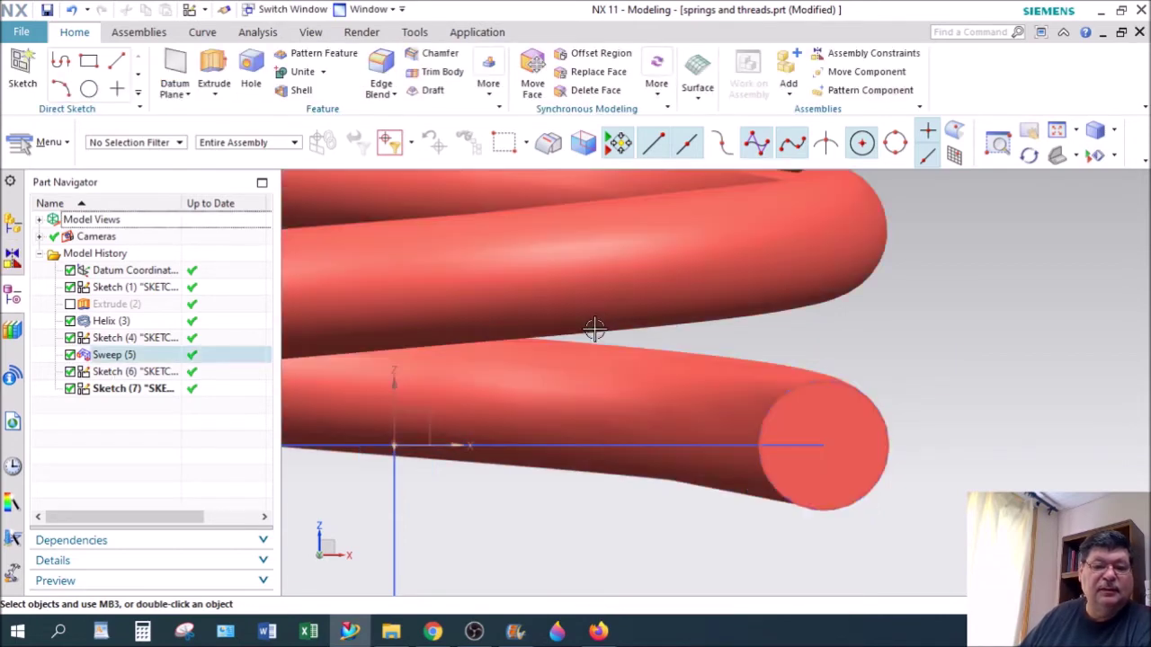
right_click(601, 325)
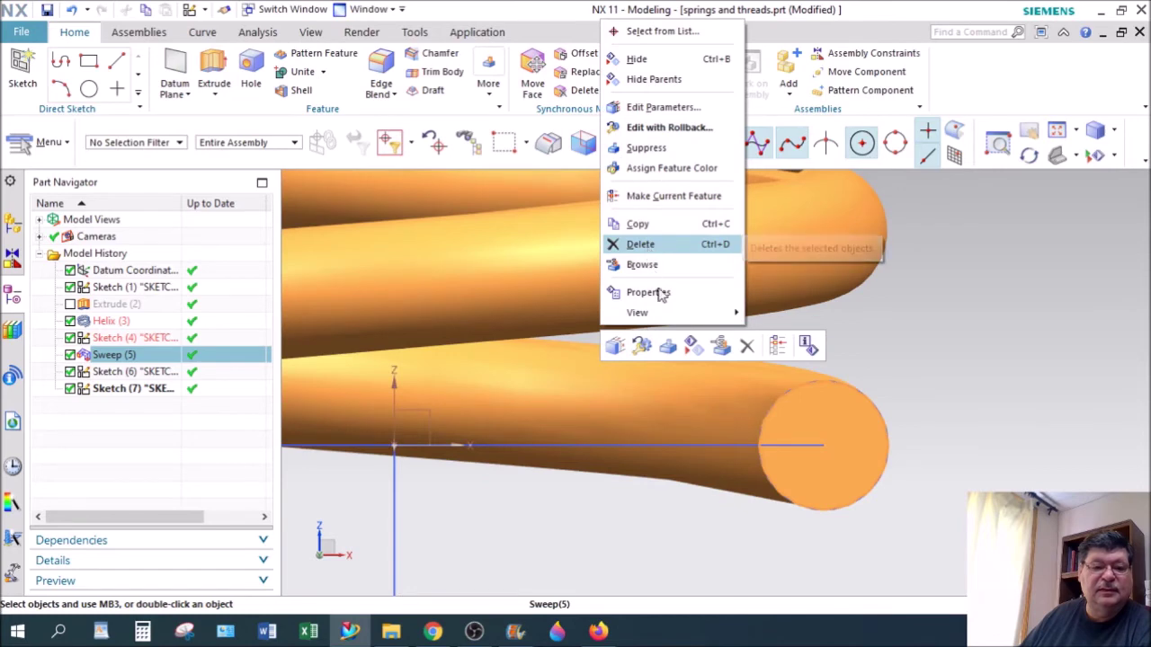
left_click(649, 251)
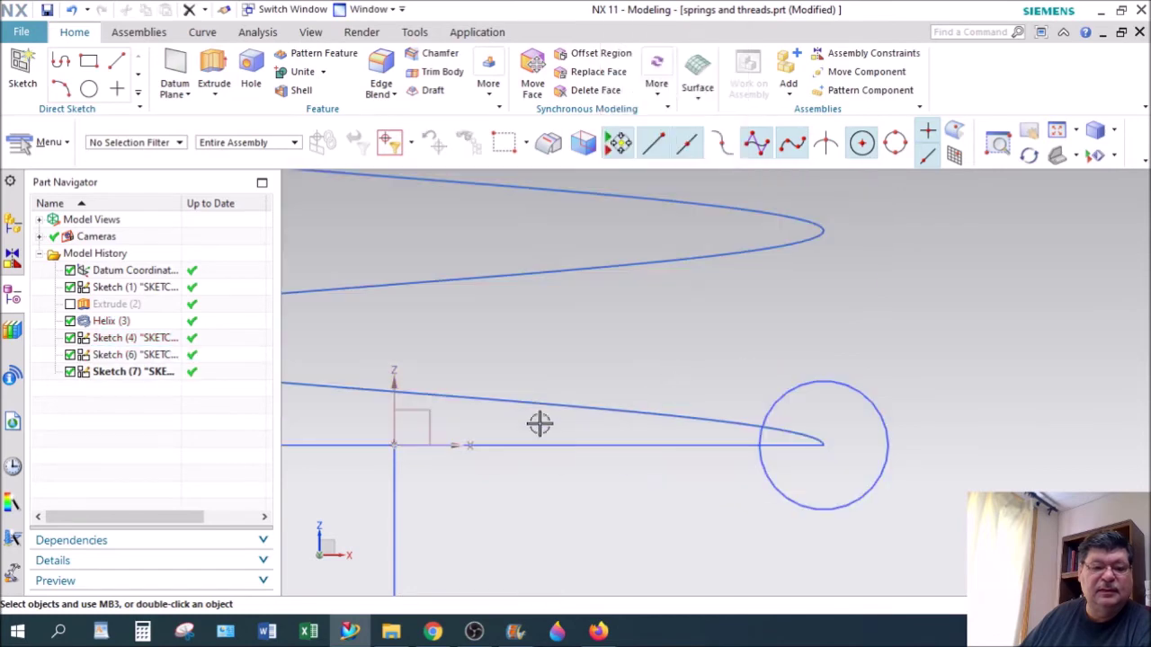
double_click(884, 459)
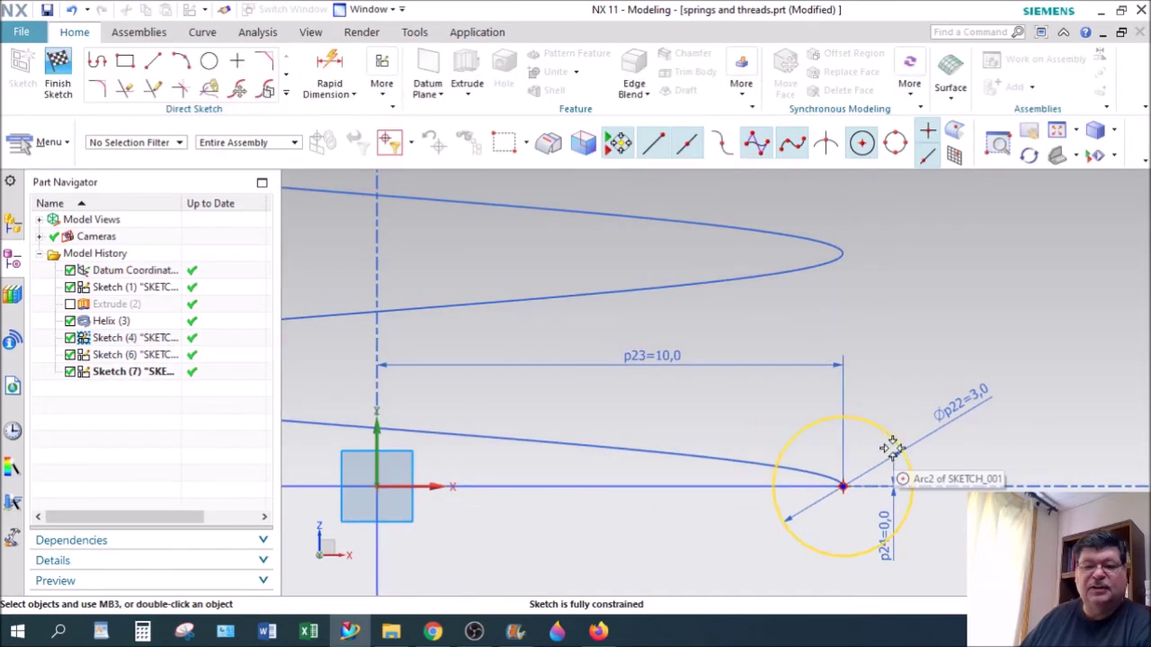
scroll(692, 434, "down", 5)
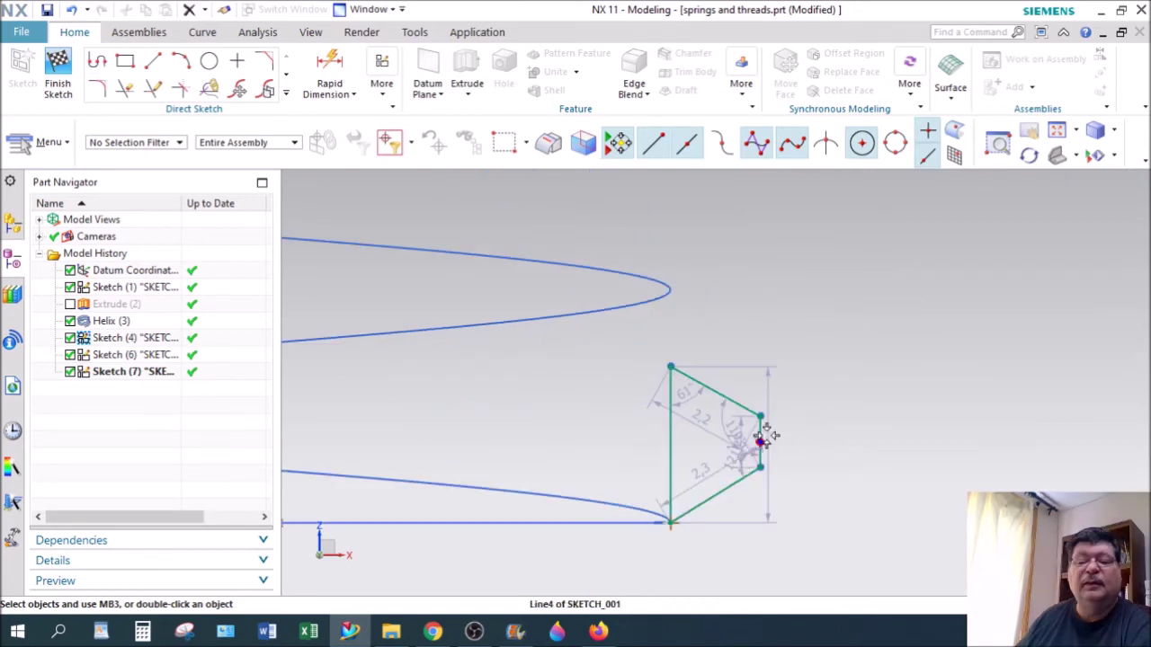
- Draw a three-point arc curving inward between the ends of the trapezoid profile's short outer side, spanning about 1.1 mm
left_click(196, 65)
scroll(698, 470, "up", 5)
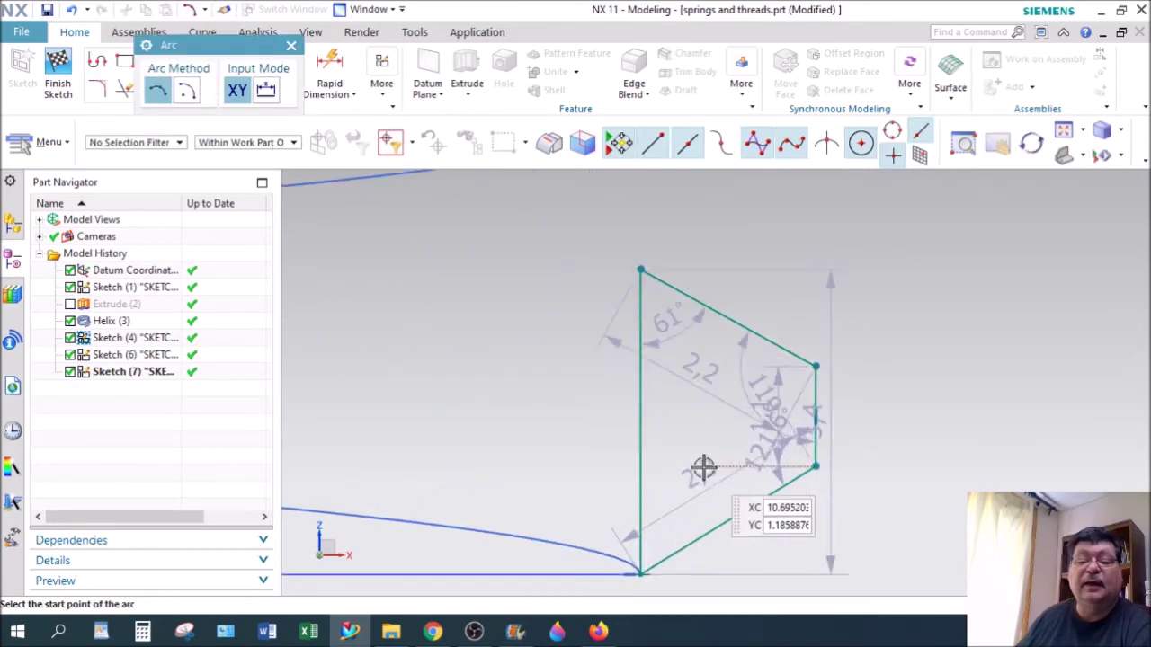
left_click(843, 467)
left_click(843, 340)
left_click(806, 389)
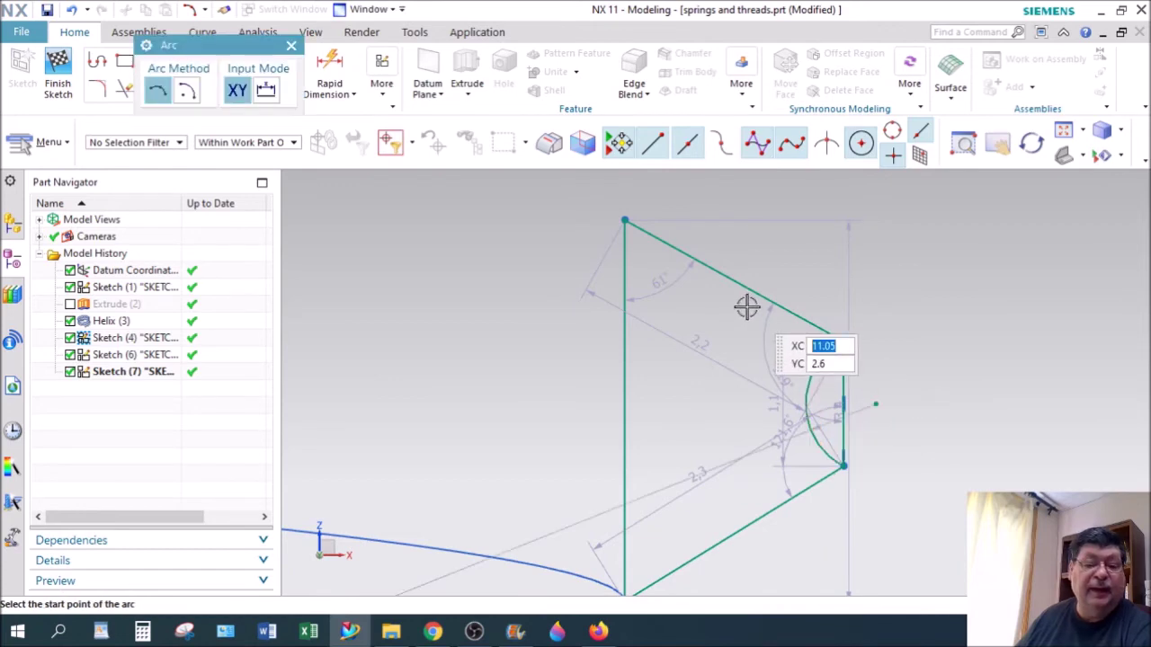
key("Escape")
- Delete the short vertical line spanned by the arc in the thread profile and finish the sketch
right_click(840, 377)
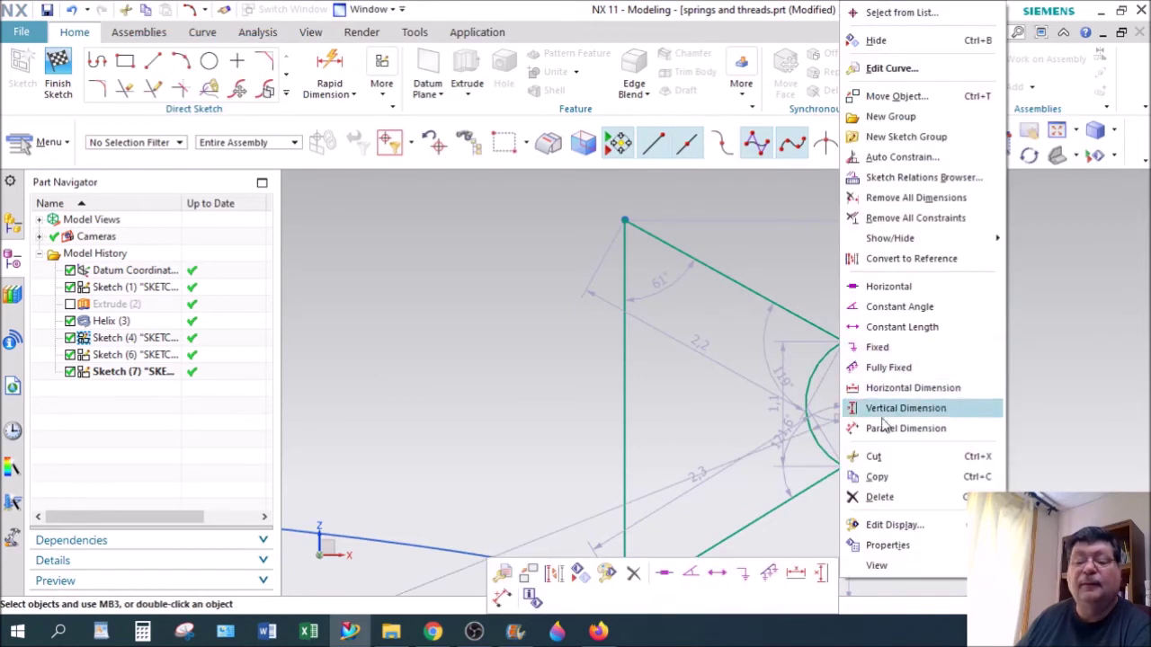
left_click(881, 497)
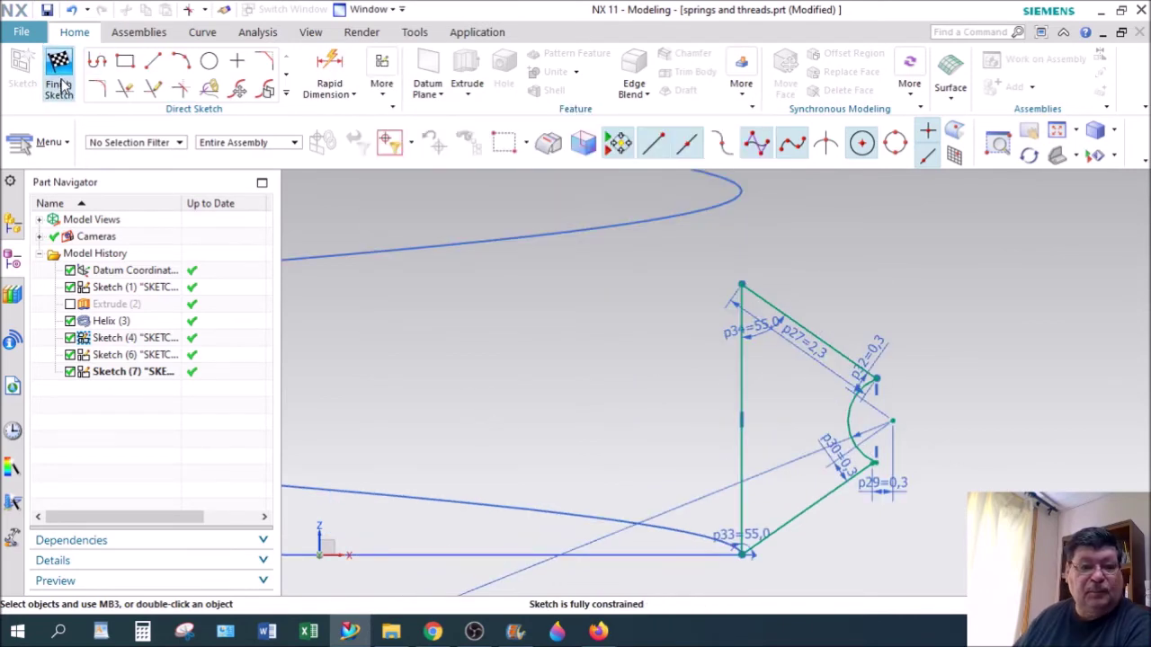
left_click(59, 85)
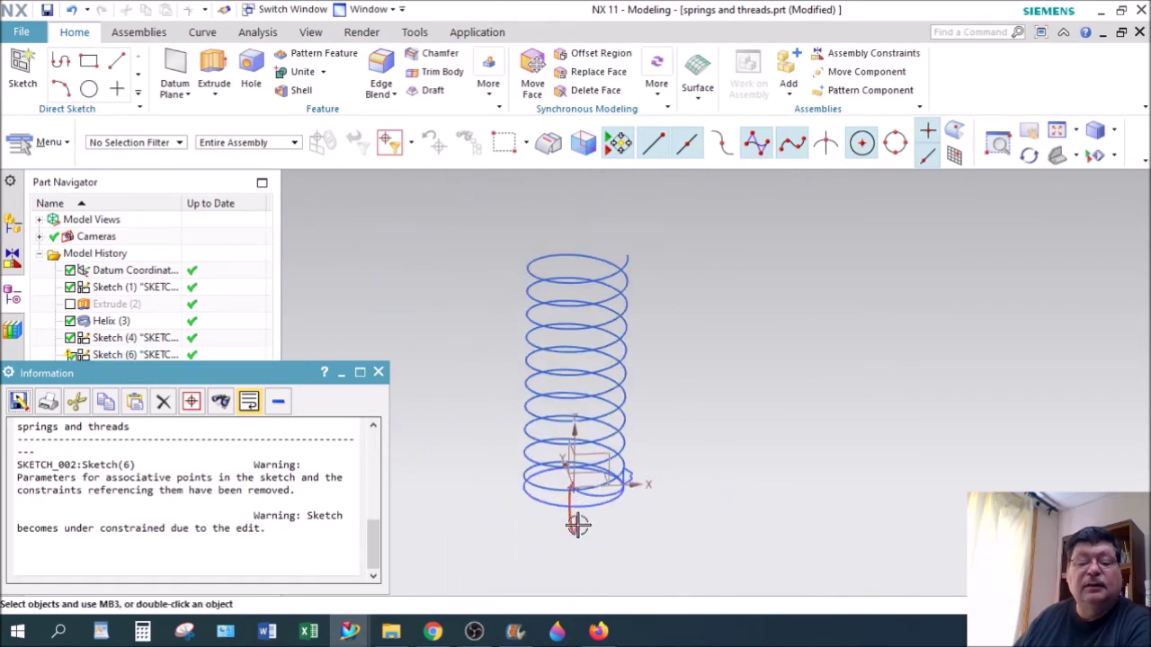
- Delete both hook arc sketches at the helix's lower end and dismiss the information window
left_click(577, 526)
scroll(589, 508, "up", 3)
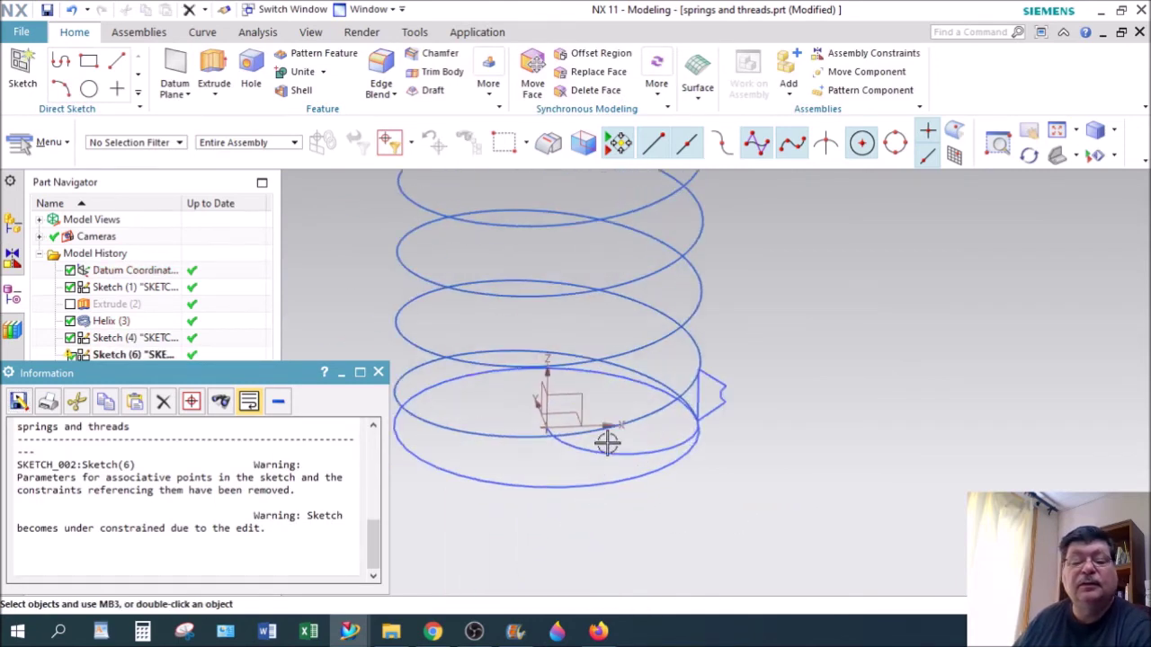
scroll(781, 525, "down", 1)
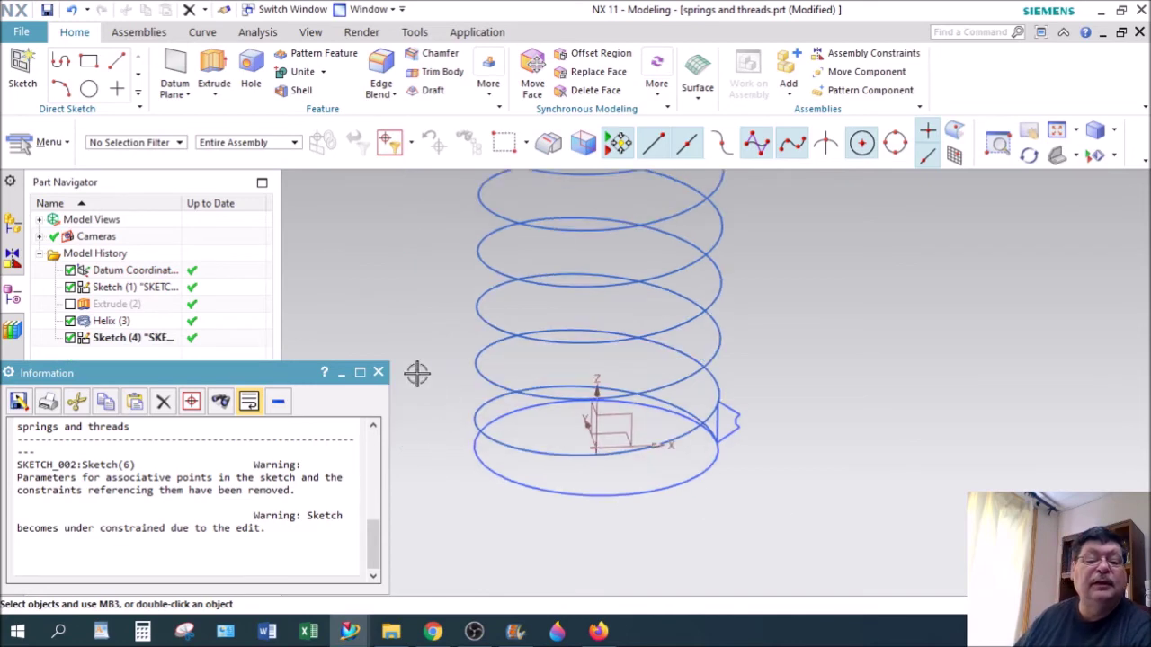
left_click(379, 372)
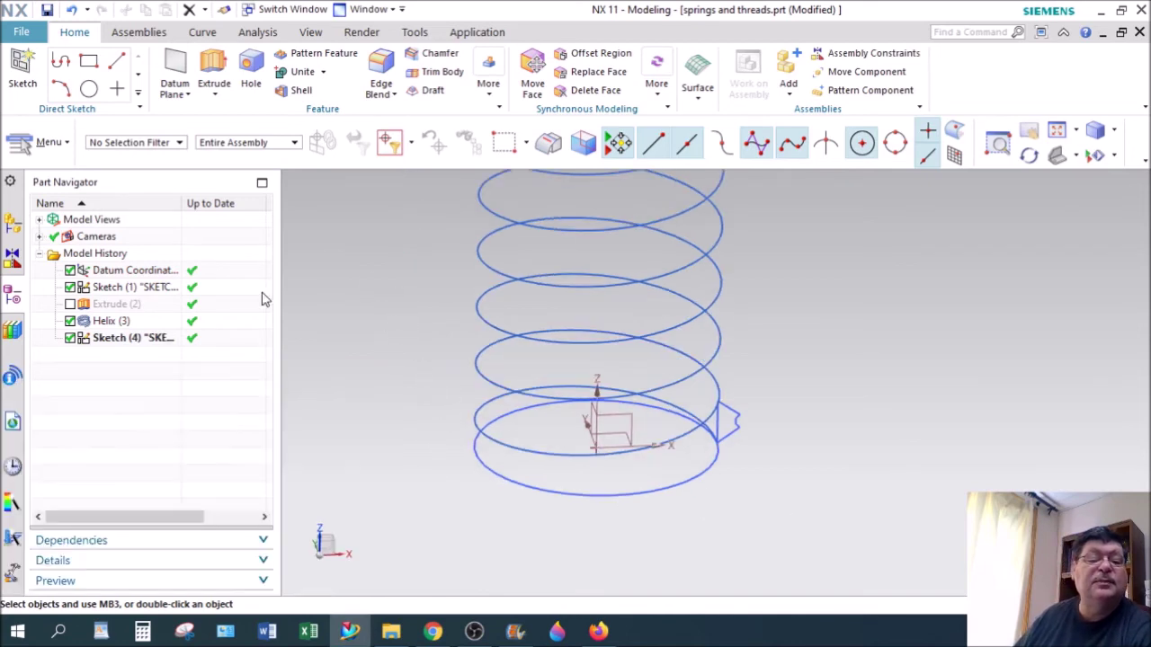
- Unsuppress the cylinder Extrude (2) to view it with the helix and thread profile, and suppress it again
left_click(70, 304)
scroll(858, 456, "down", 2)
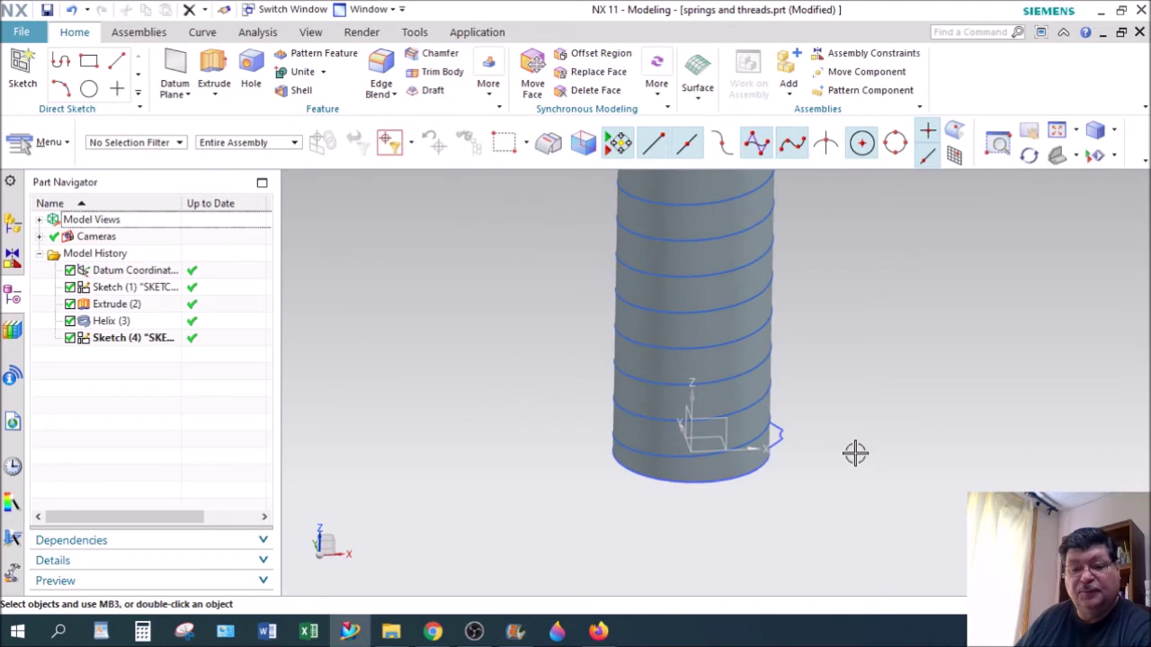
scroll(855, 452, "down", 2)
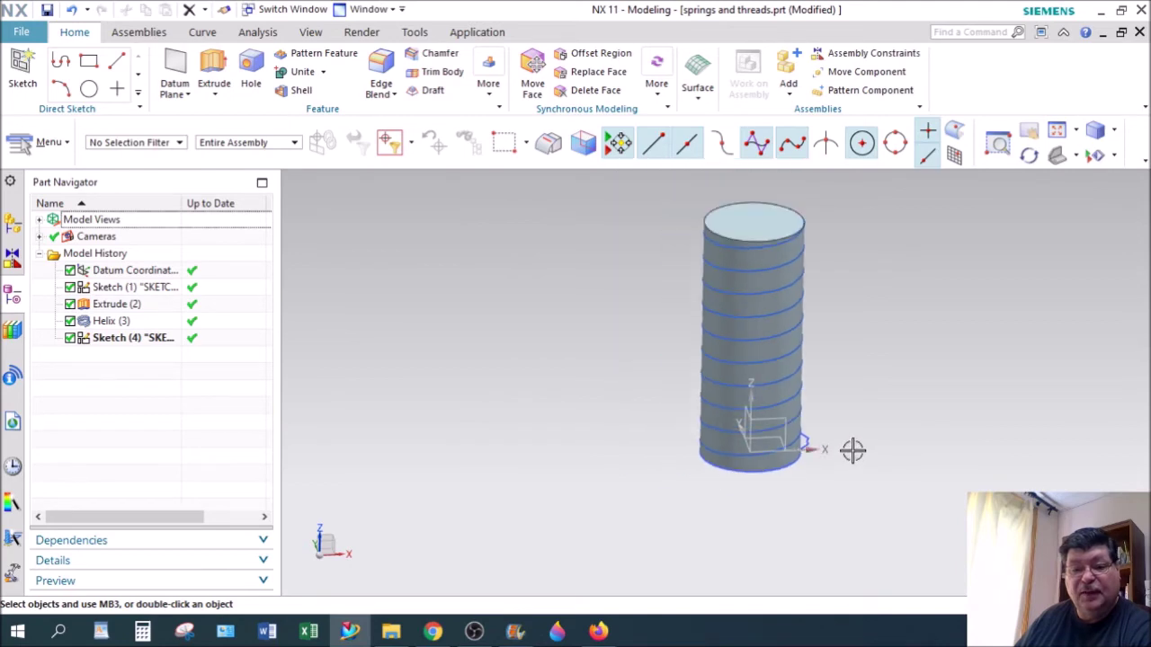
left_click(70, 304)
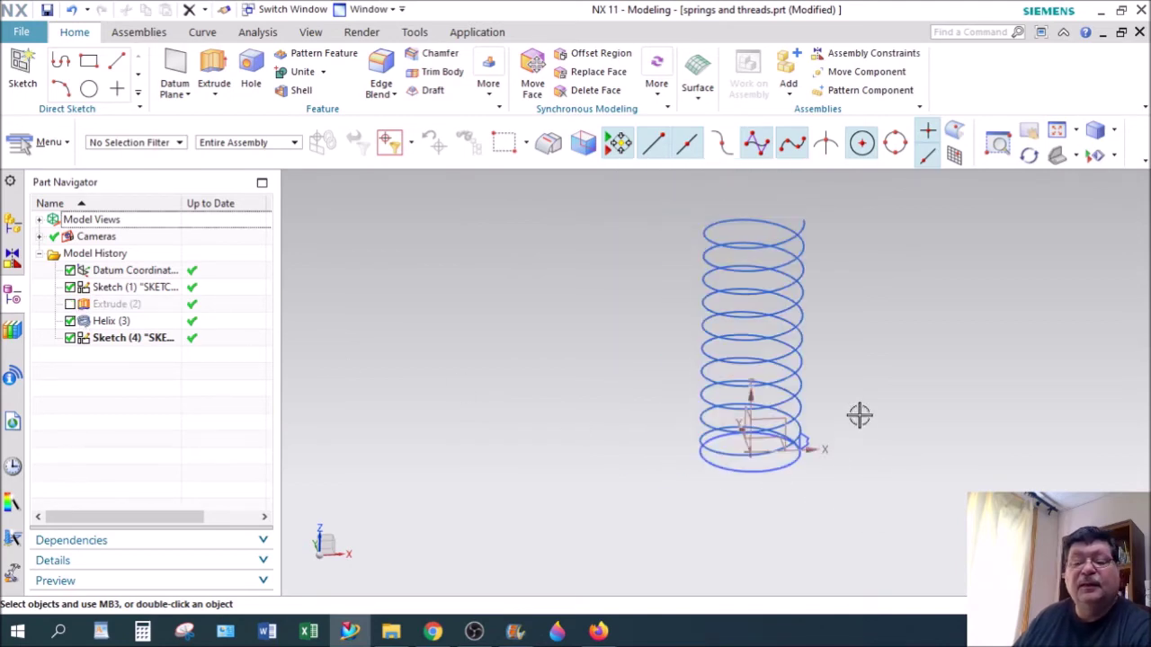
scroll(859, 415, "up", 2)
middle_click_drag(847, 336, 857, 313)
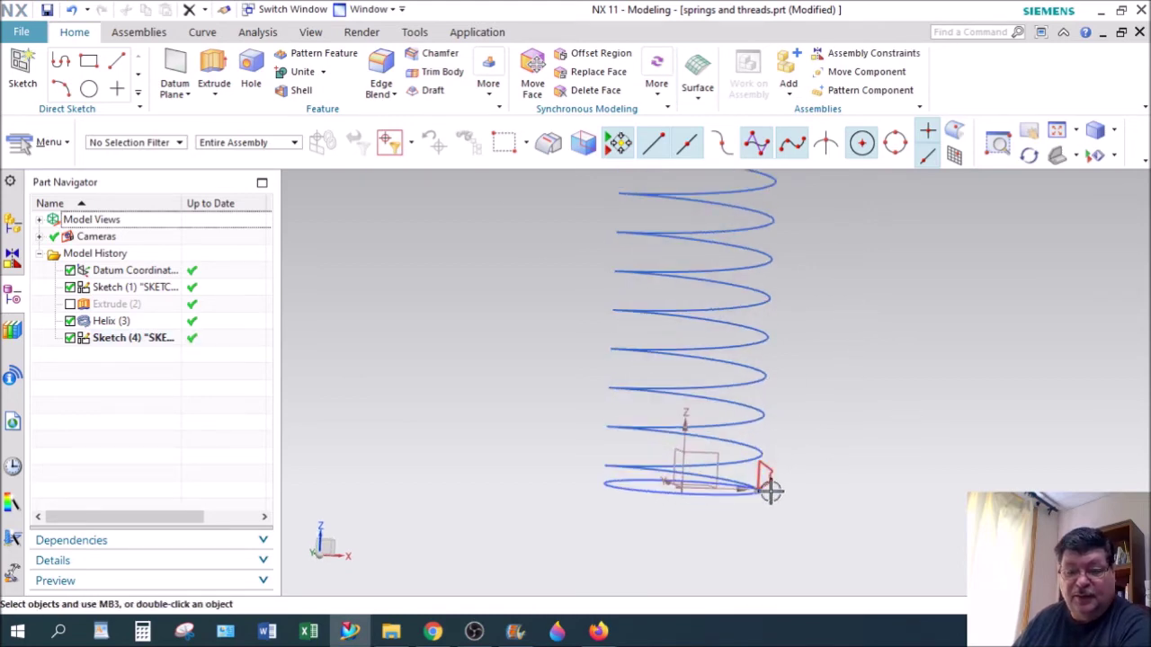
- Sweep the four-curve thread profile along the helix with Sweep Along Guide, using no Boolean operation
scroll(769, 490, "up", 3)
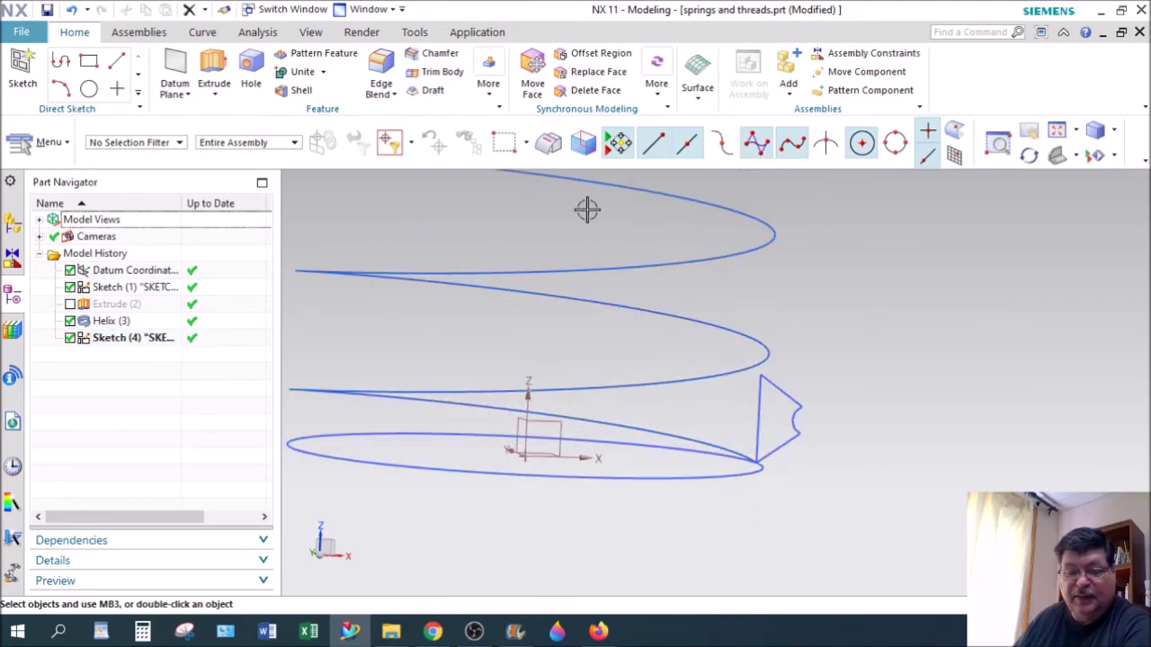
scroll(820, 279, "down", 2)
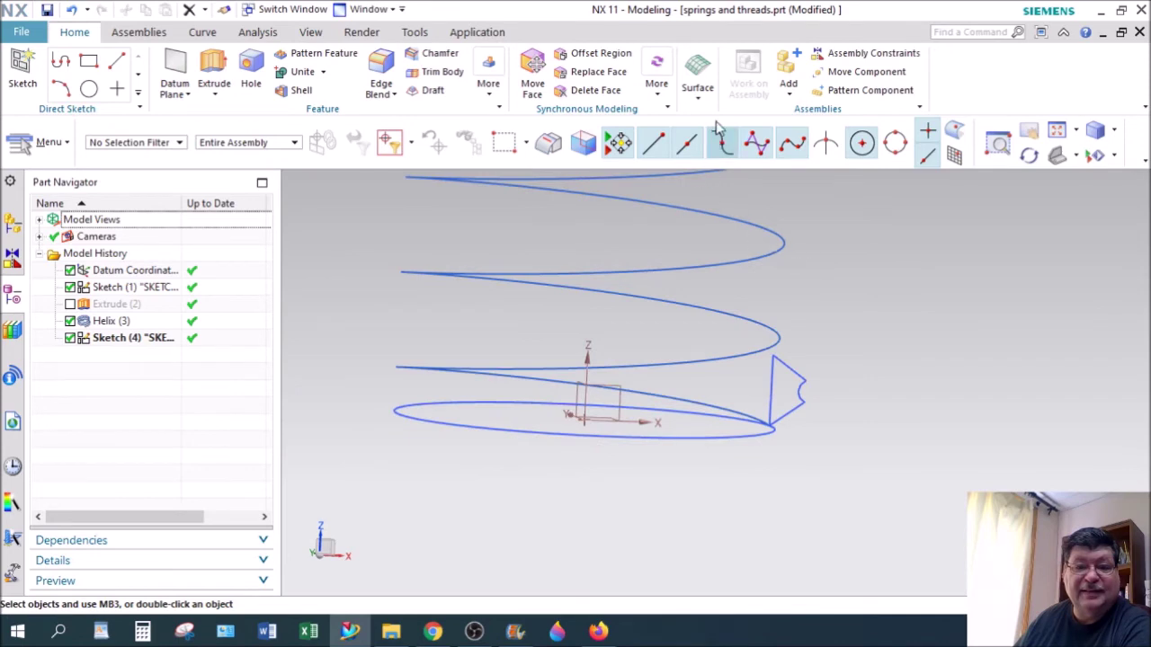
left_click(698, 77)
left_click(857, 157)
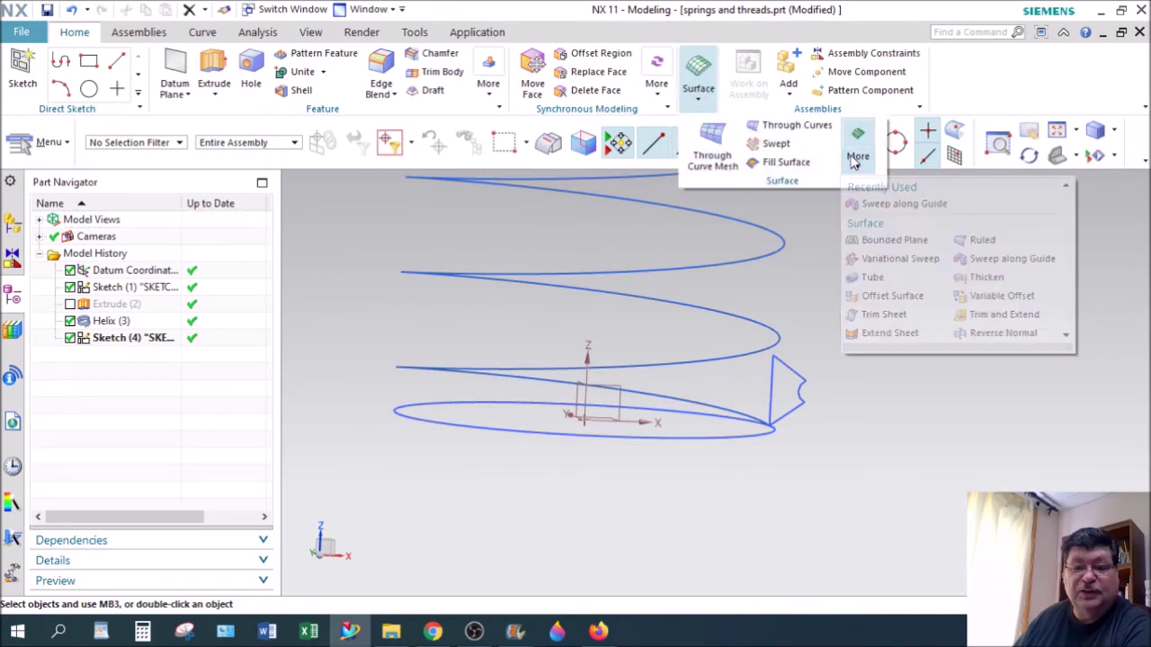
left_click(1009, 259)
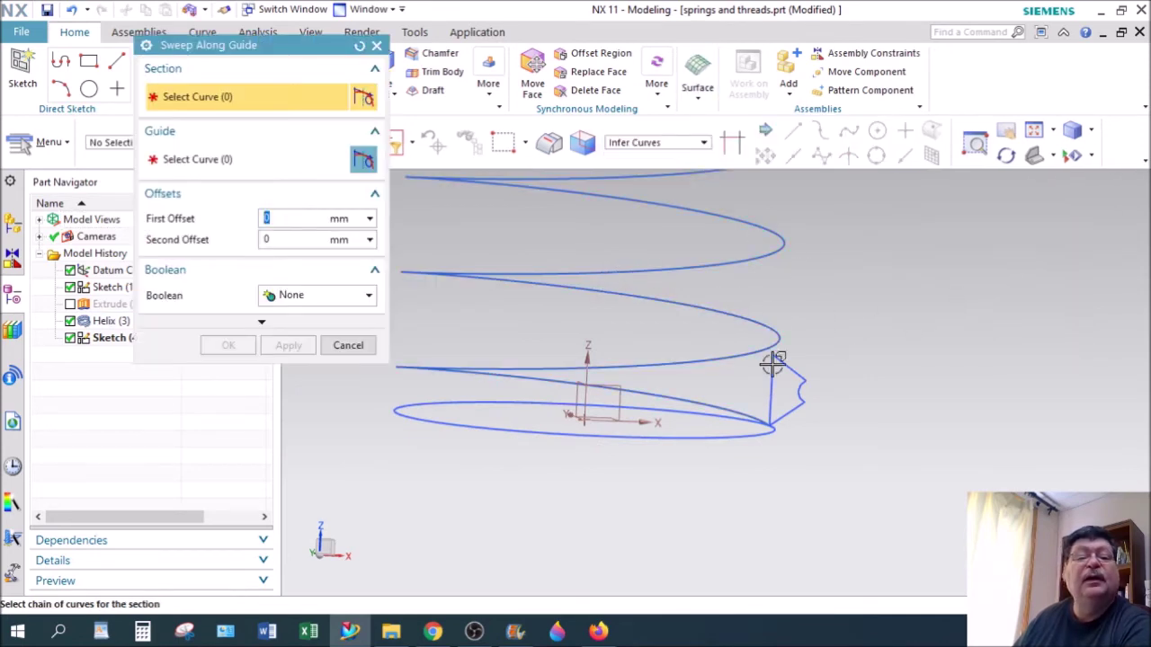
left_click(770, 395)
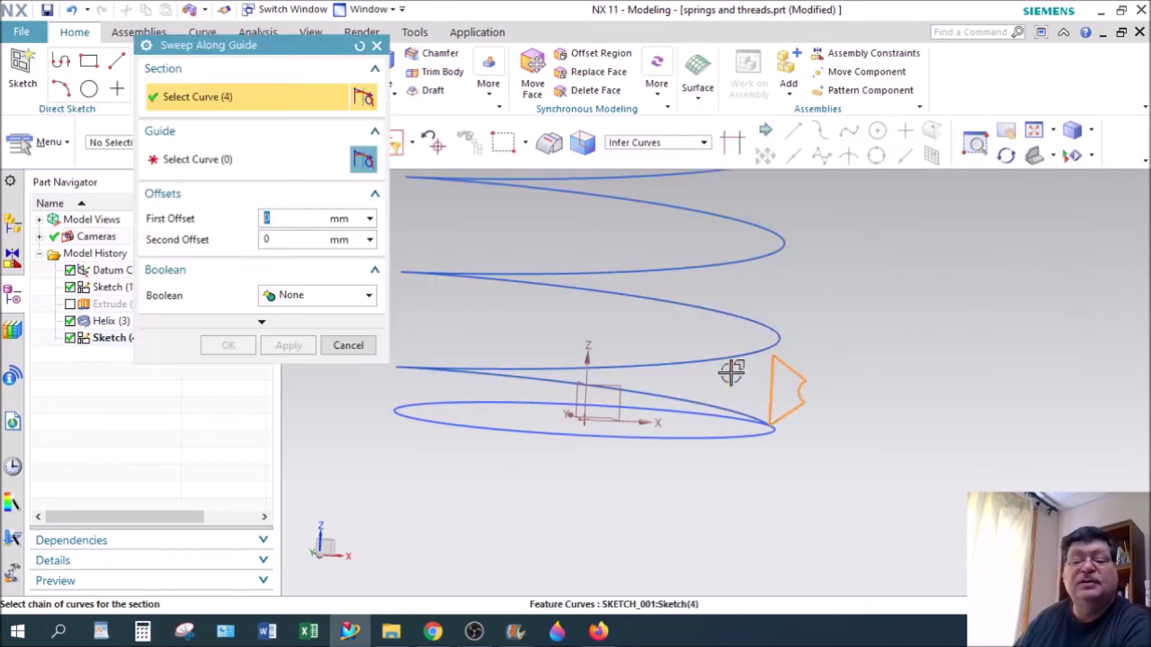
left_click(360, 165)
left_click(729, 354)
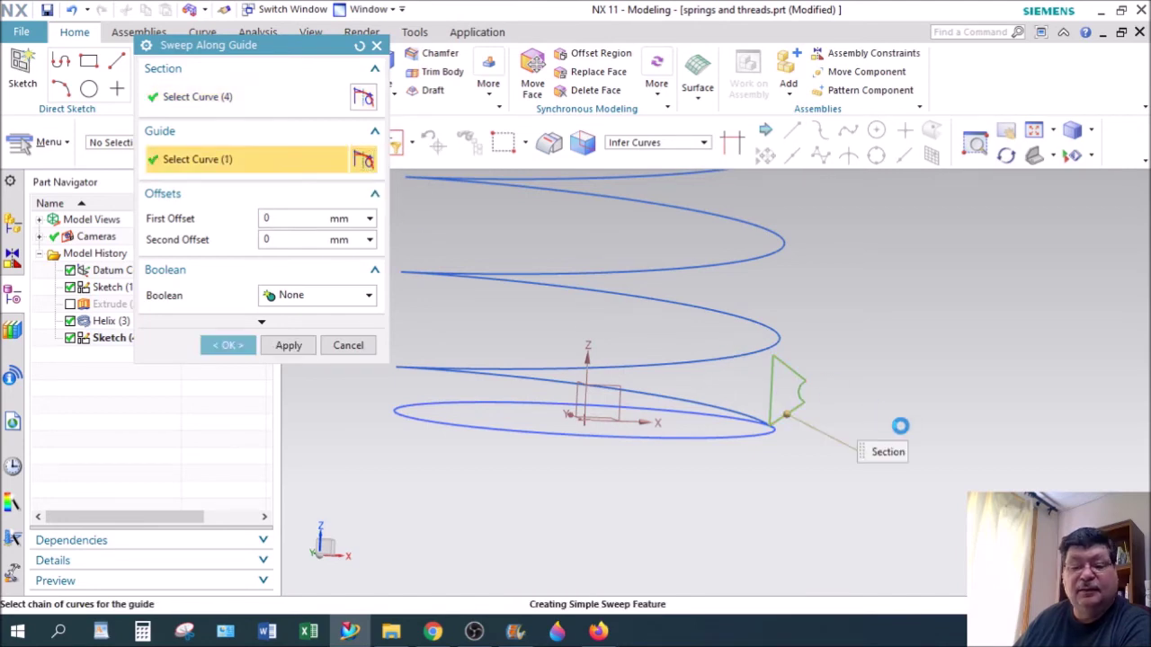
scroll(889, 429, "down", 4)
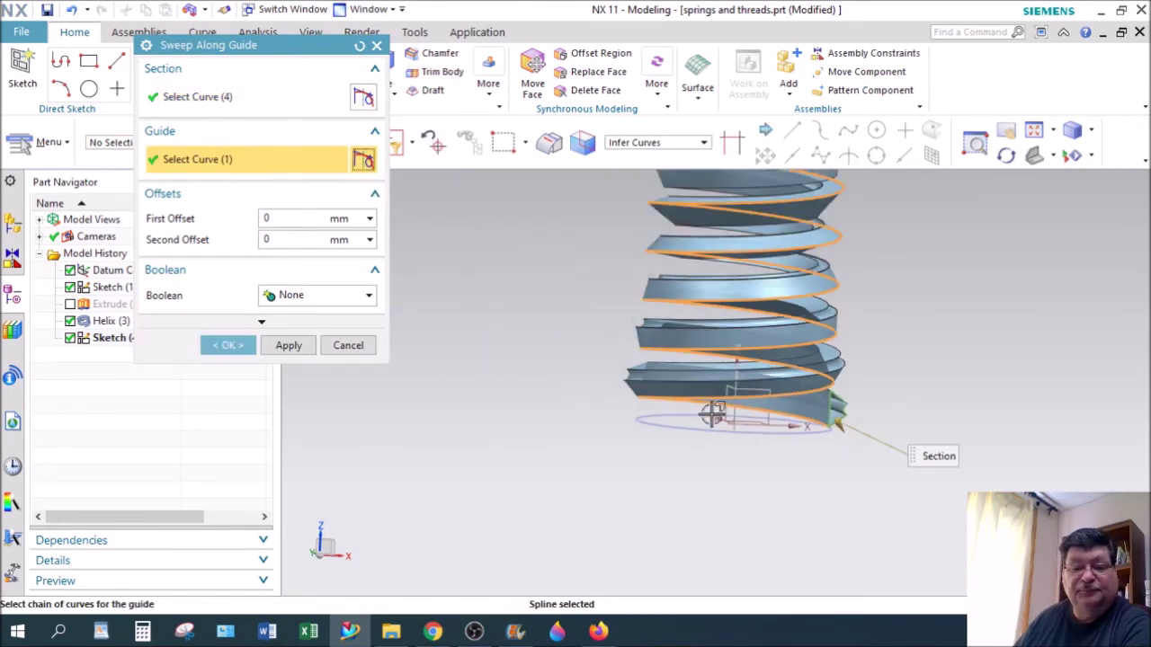
left_click(229, 345)
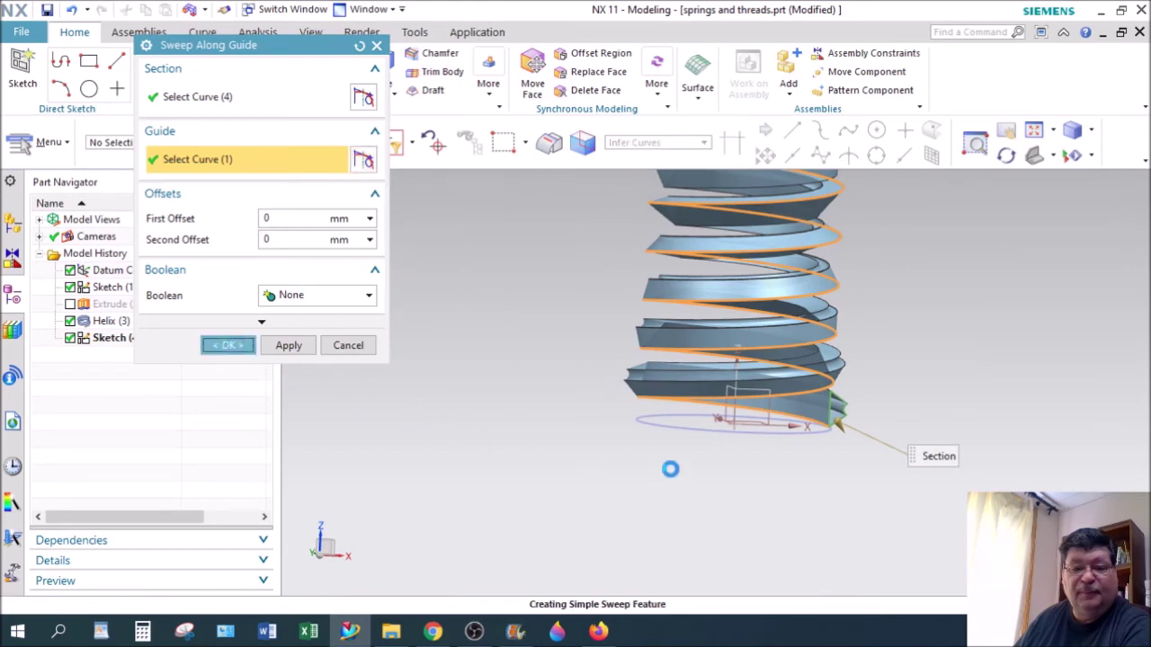
- Inspect the start face of the swept thread at the helix's lower end, and undo the sweep
middle_click_drag(746, 471, 913, 503)
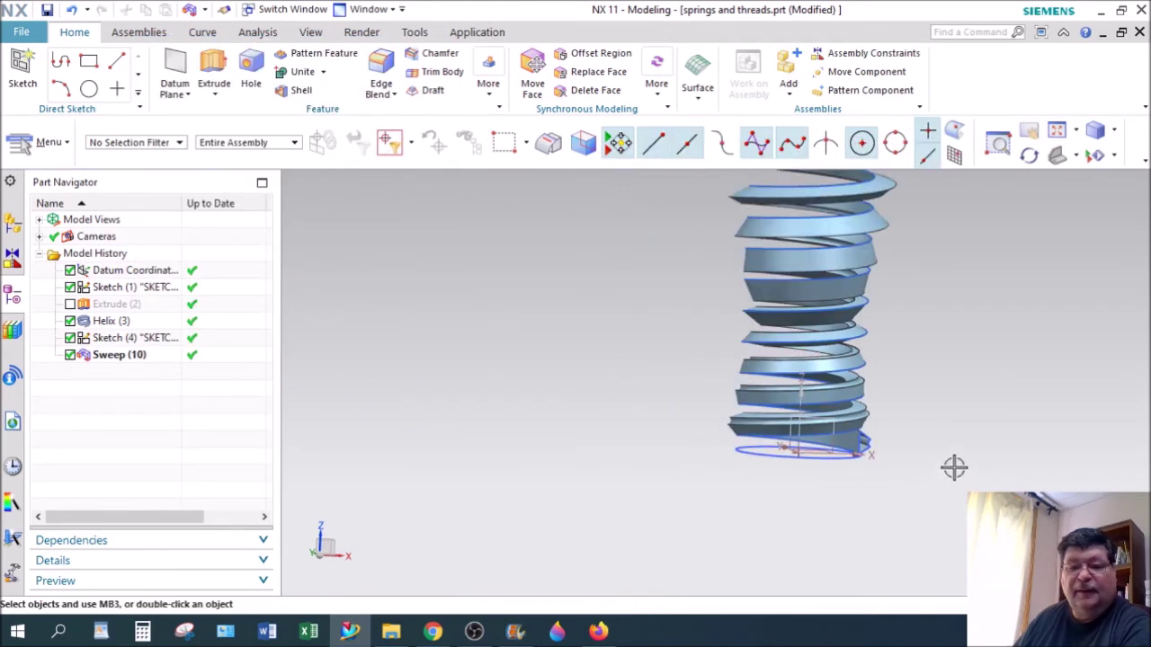
scroll(939, 471, "up", 4)
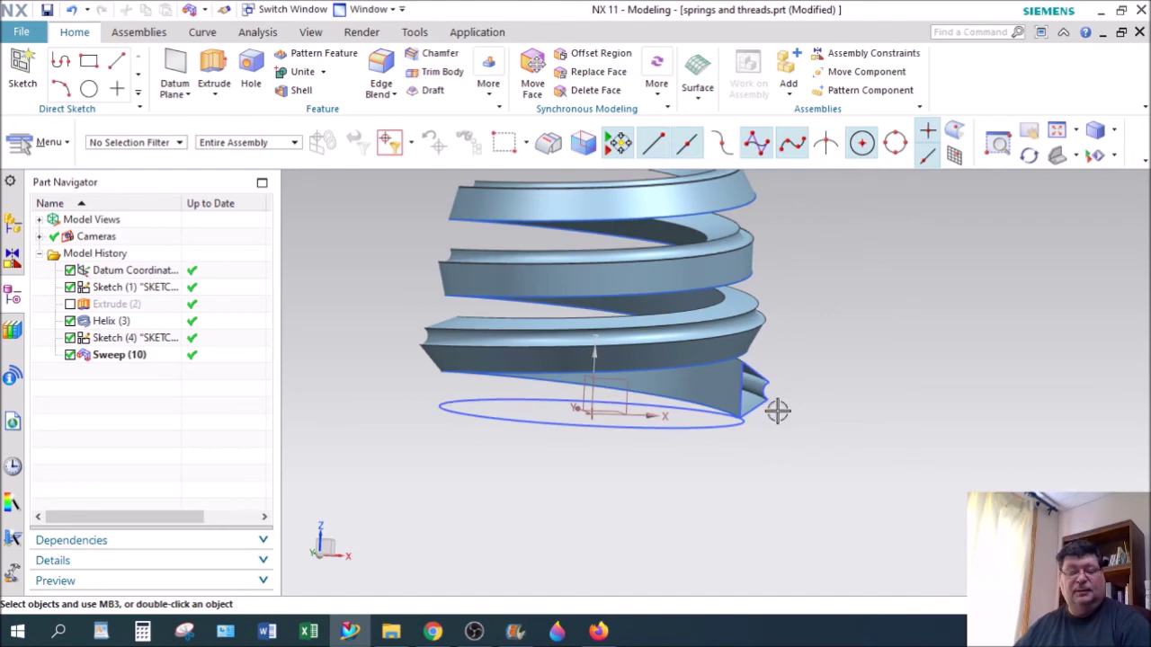
scroll(778, 411, "up", 5)
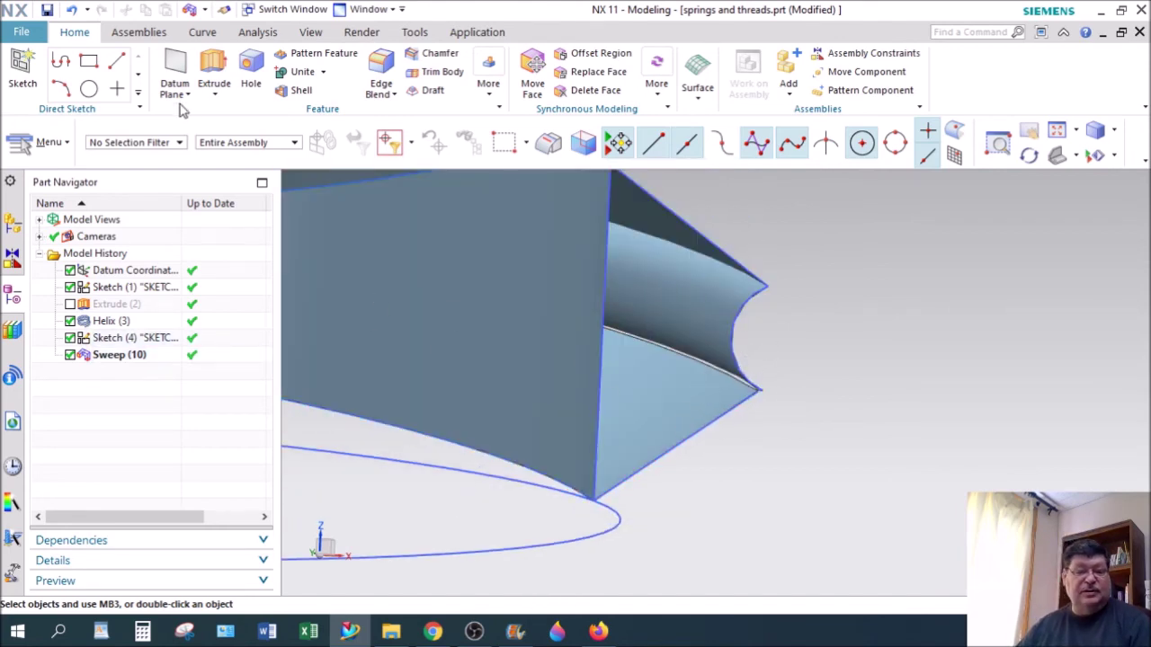
left_click(72, 10)
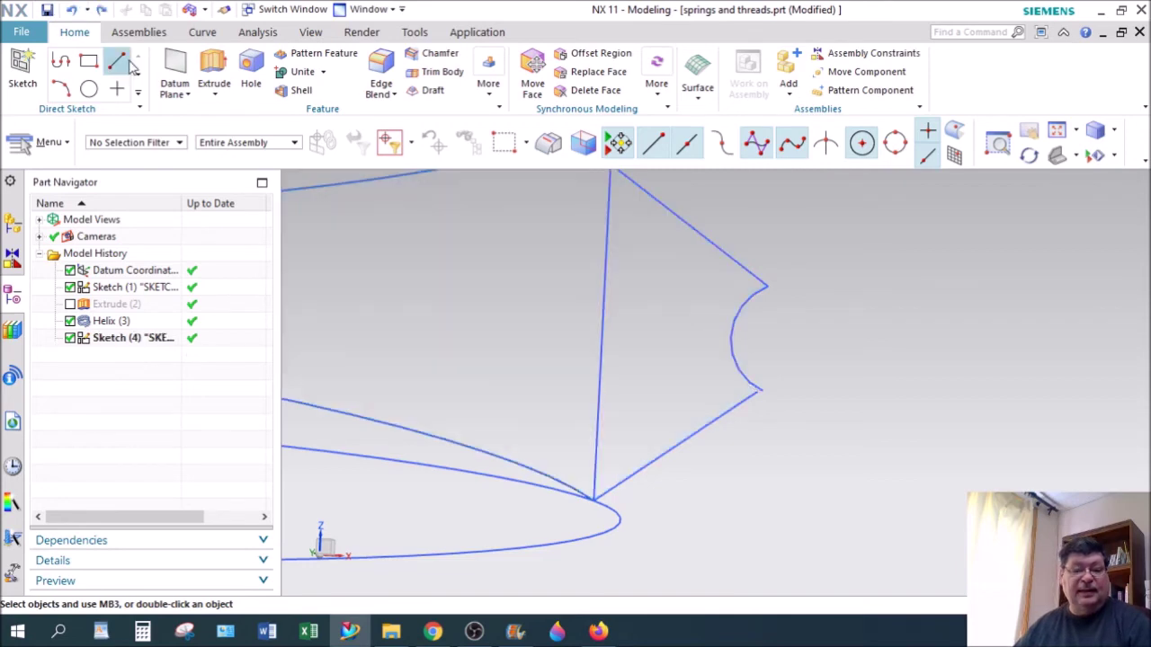
- Reopen the thread profile sketch, join the arc's lower end to the lower slanted line with Make Corner, and finish the sketch
double_click(747, 364)
scroll(913, 391, "up", 5)
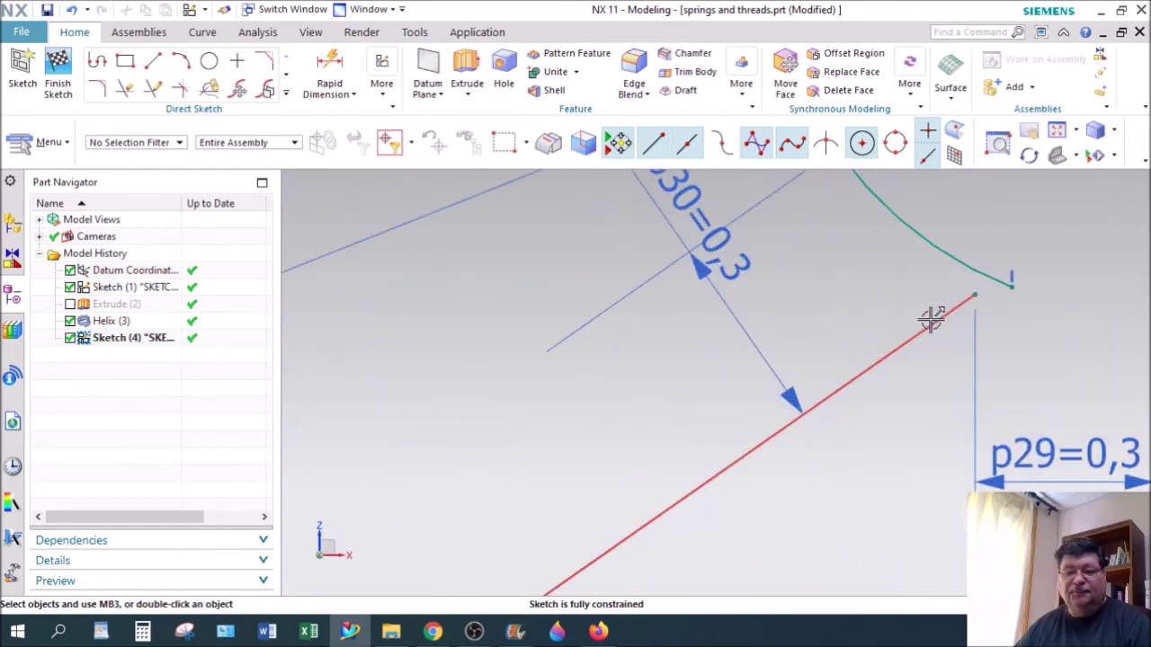
left_click(181, 87)
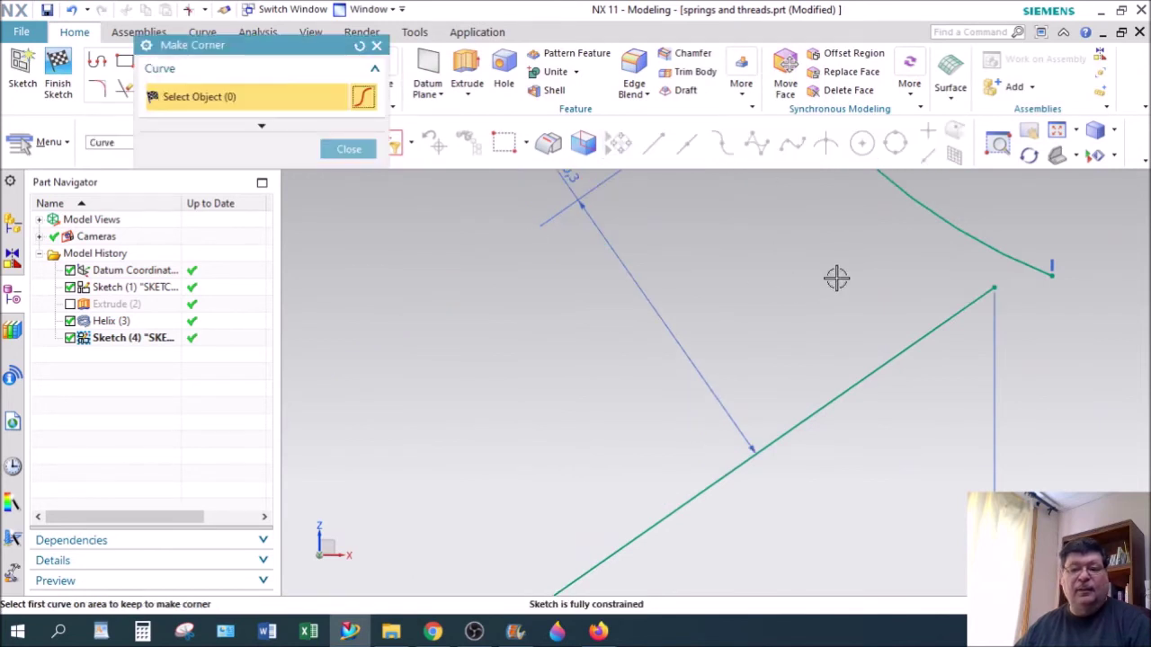
left_click(948, 226)
left_click(962, 312)
scroll(959, 423, "down", 3)
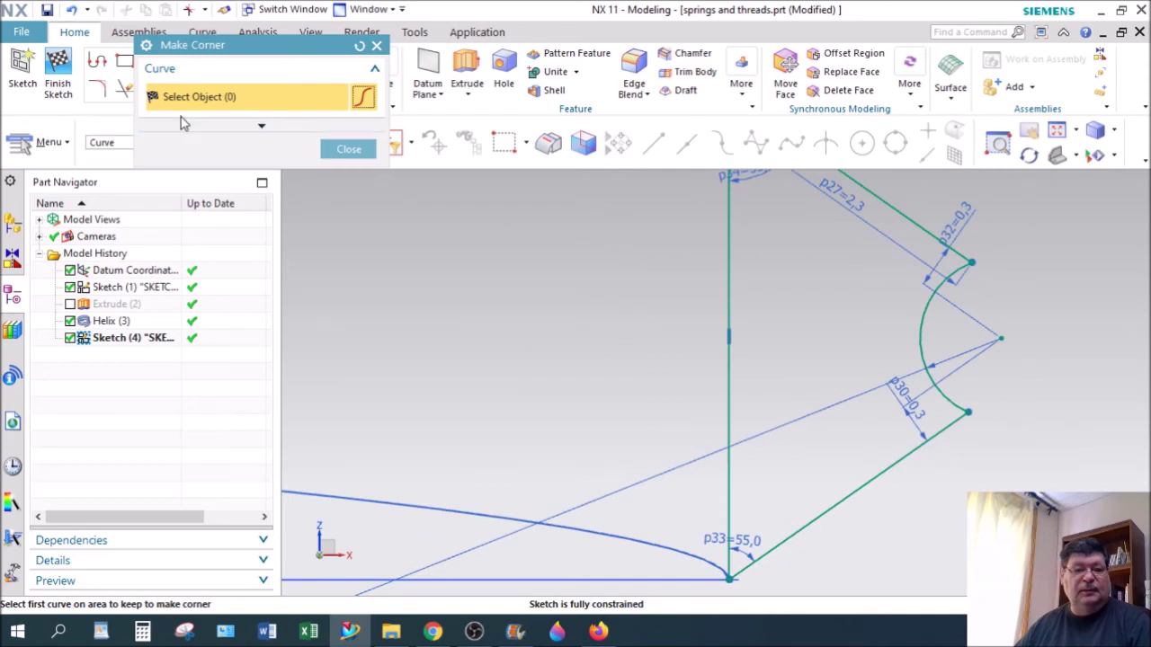
left_click(58, 81)
scroll(651, 335, "down", 5)
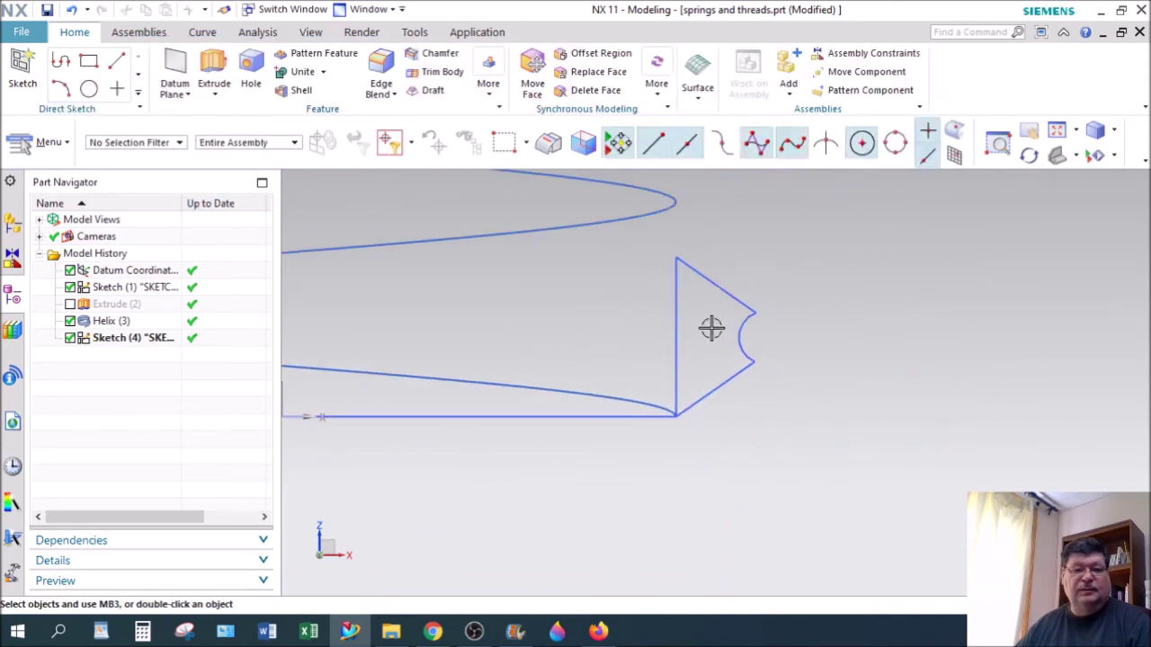
- Sweep the corrected closed thread profile along the helix as a separate body with Boolean set to None
left_click(699, 99)
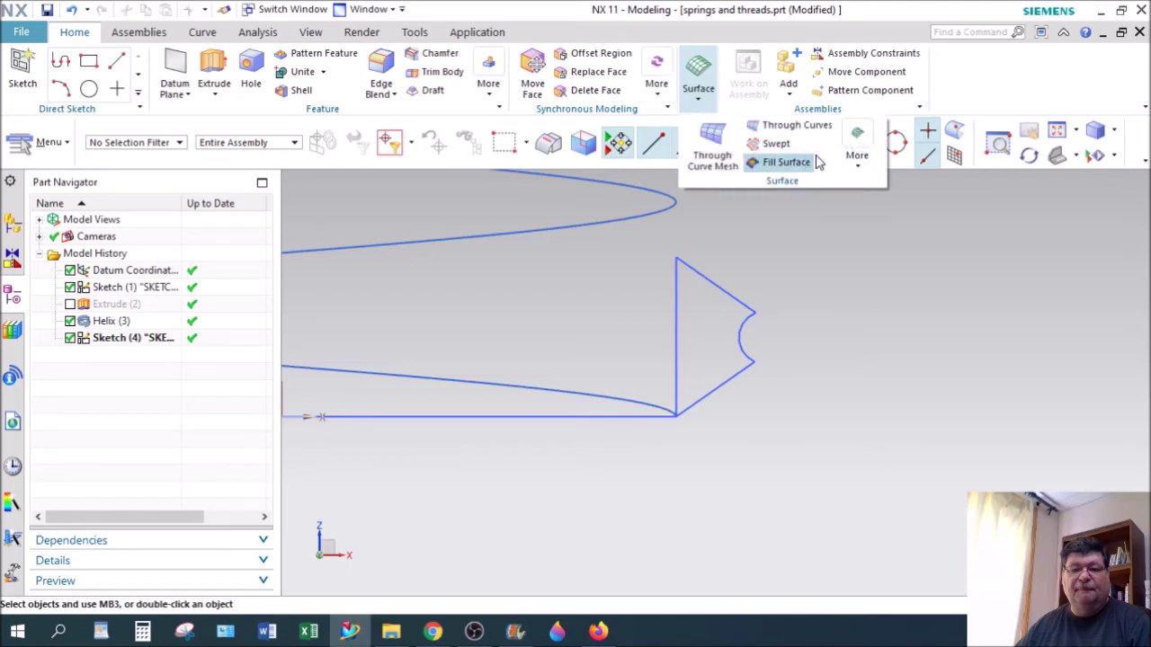
left_click(857, 155)
left_click(998, 258)
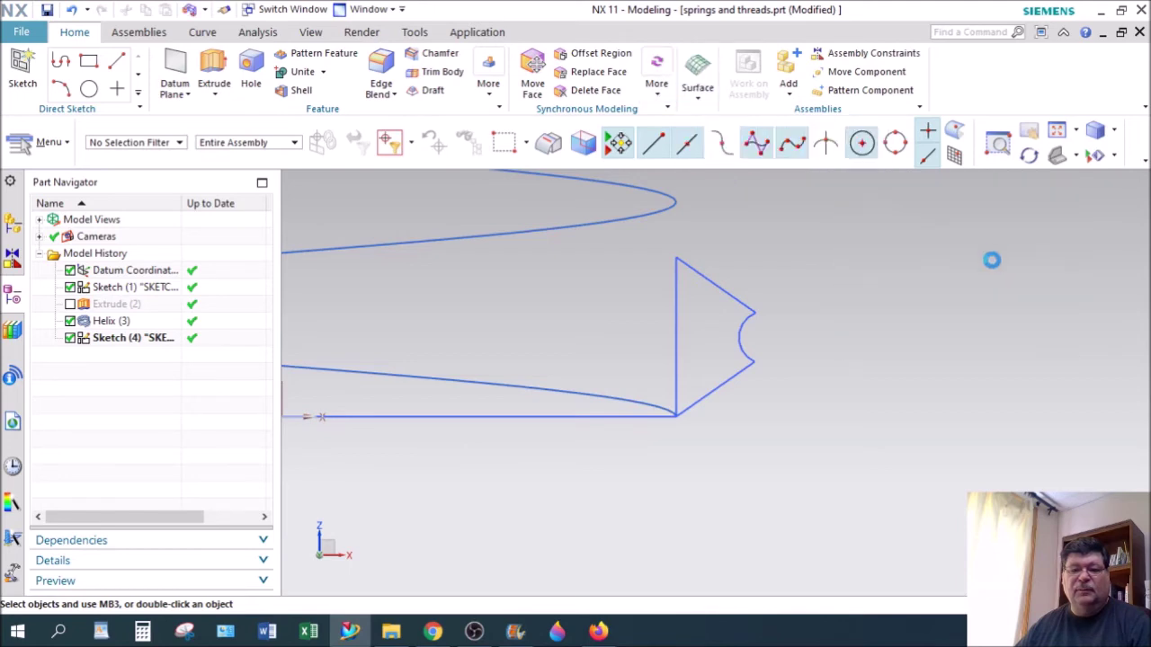
left_click(680, 272)
left_click(362, 160)
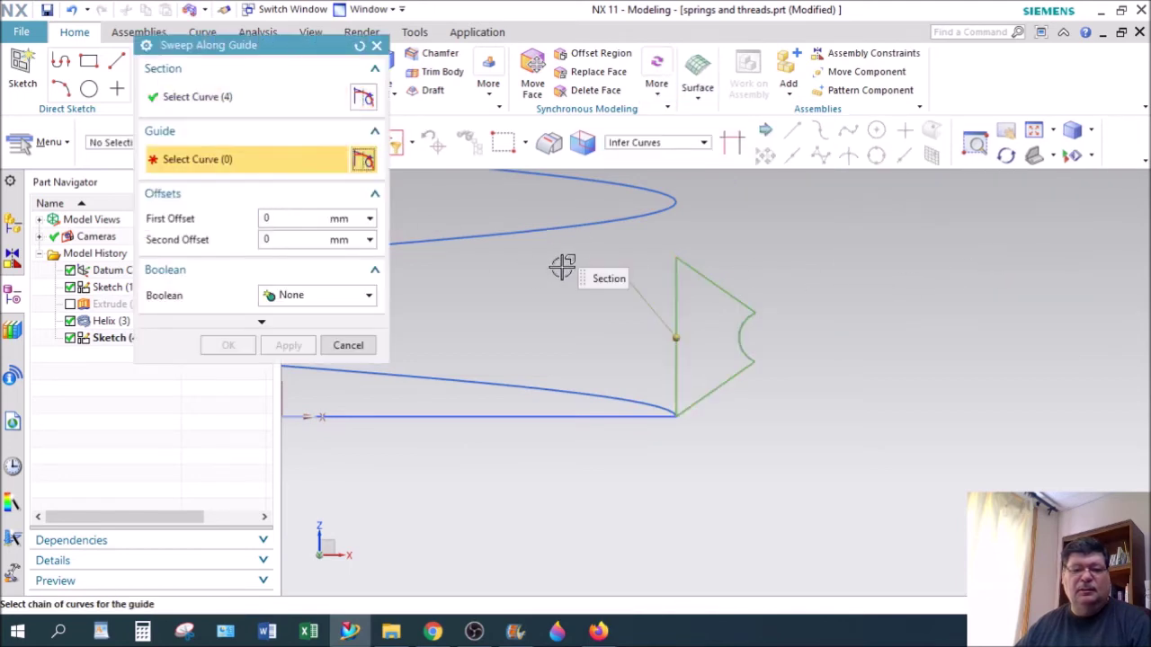
left_click(575, 229)
left_click(1040, 158)
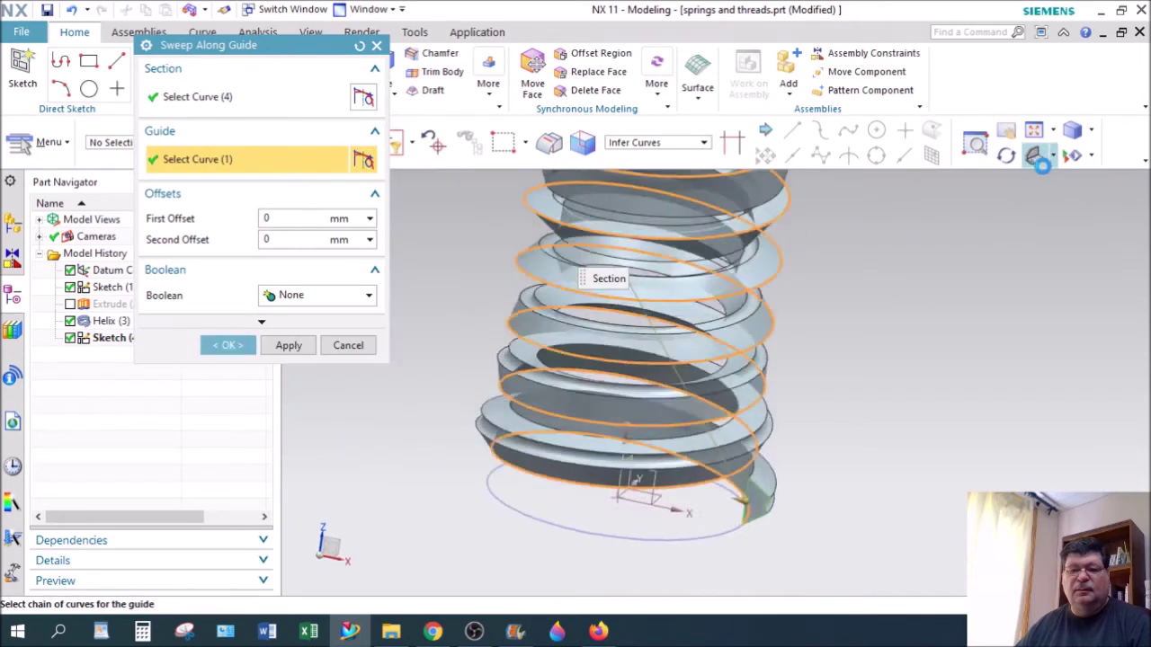
left_click(228, 345)
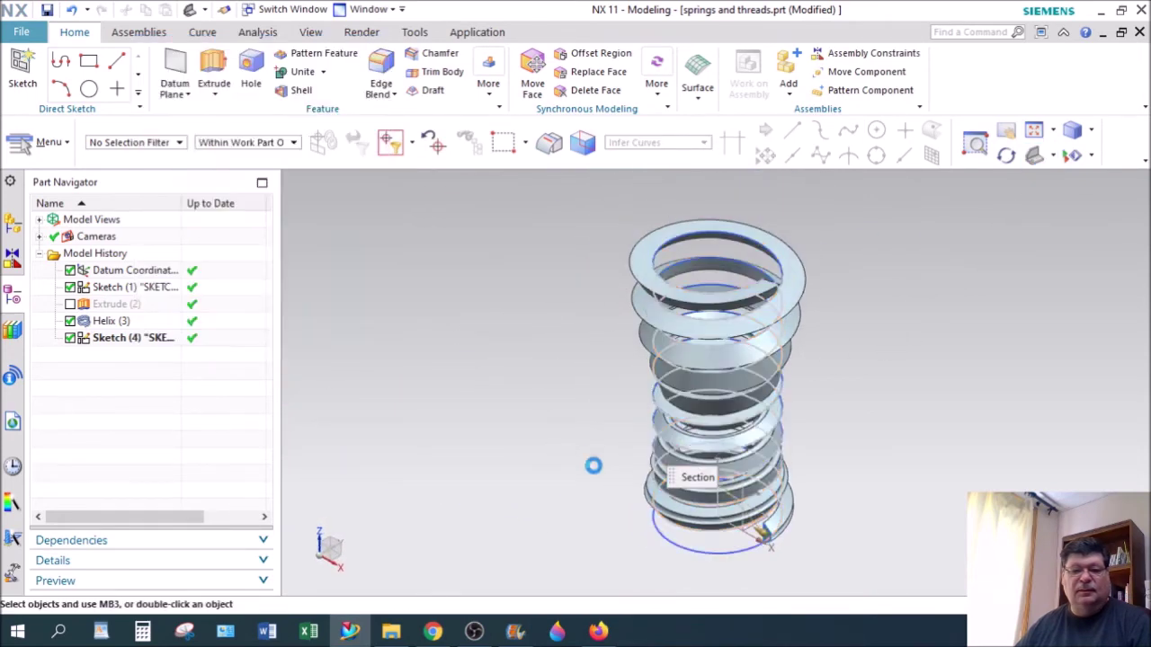
- Edit the object display of the sweep's inner helical face, selected with the Face filter, and color it yellow
middle_click_drag(840, 475, 801, 566)
scroll(801, 567, "up", 5)
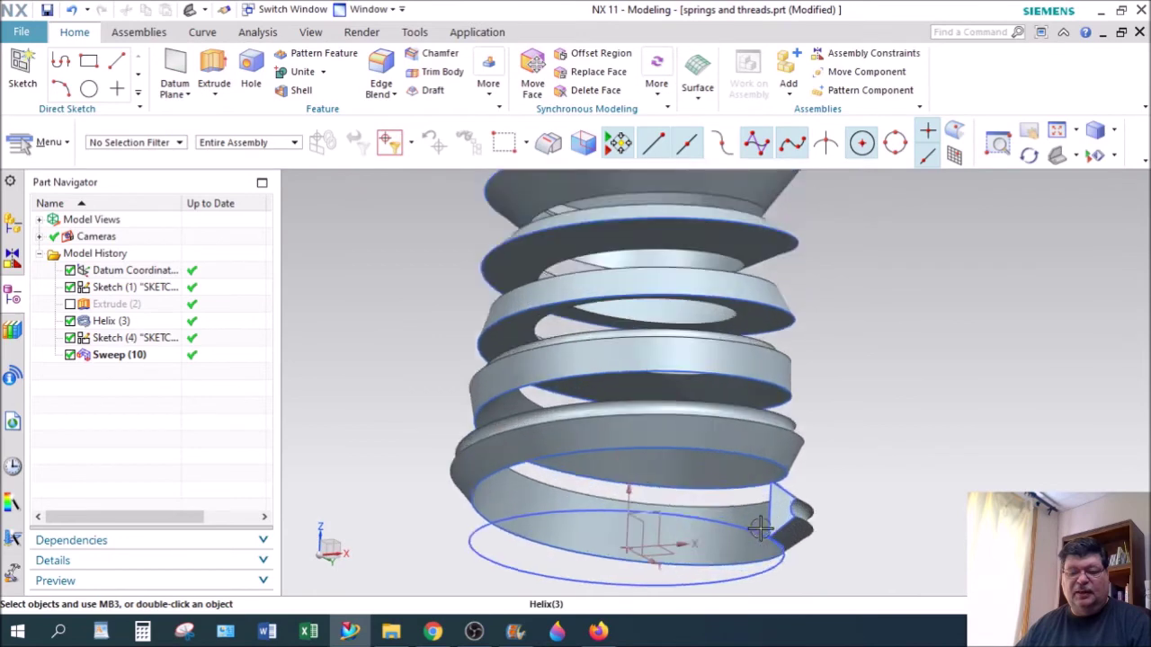
middle_click_drag(907, 463, 918, 479)
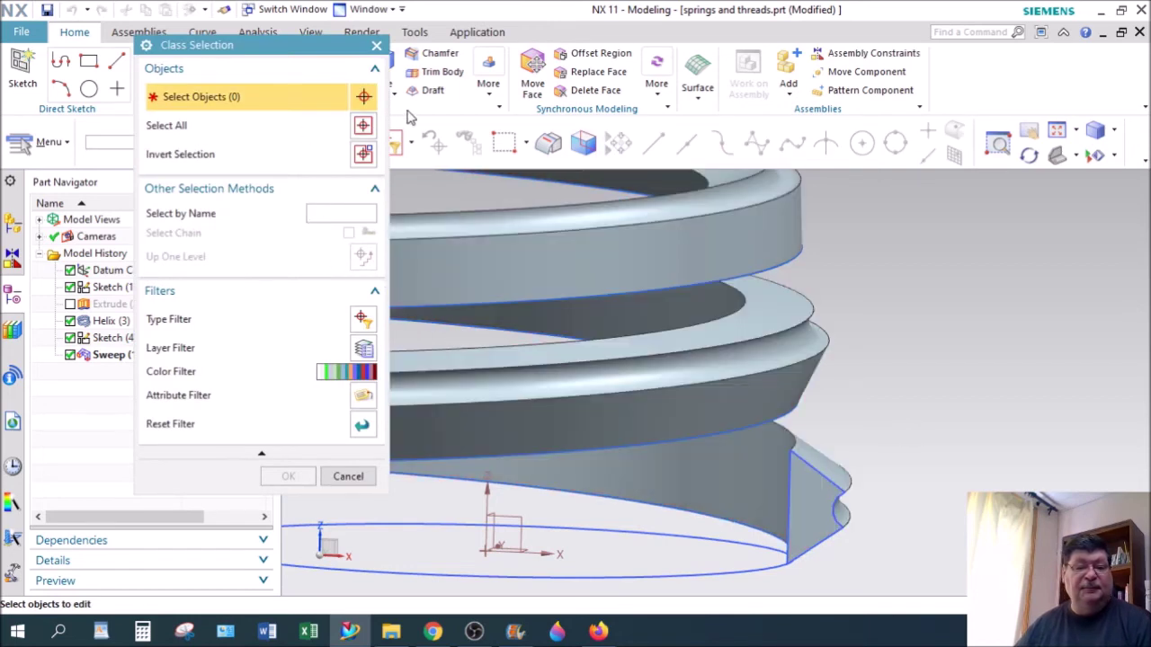
left_click_drag(315, 47, 257, 203)
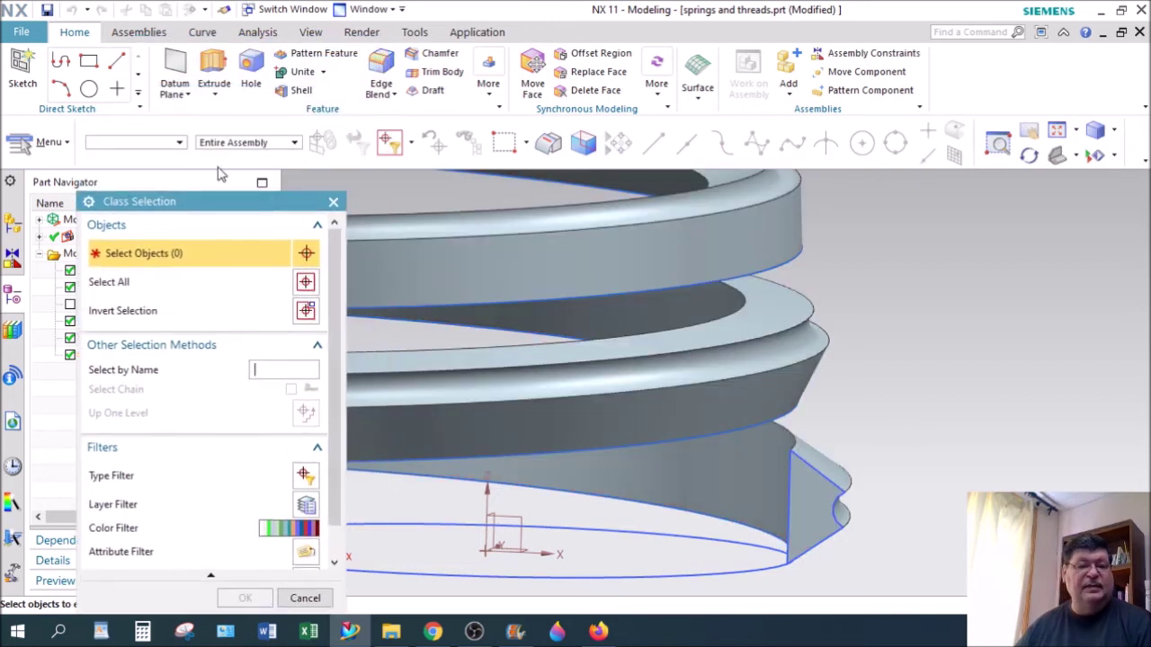
left_click(180, 142)
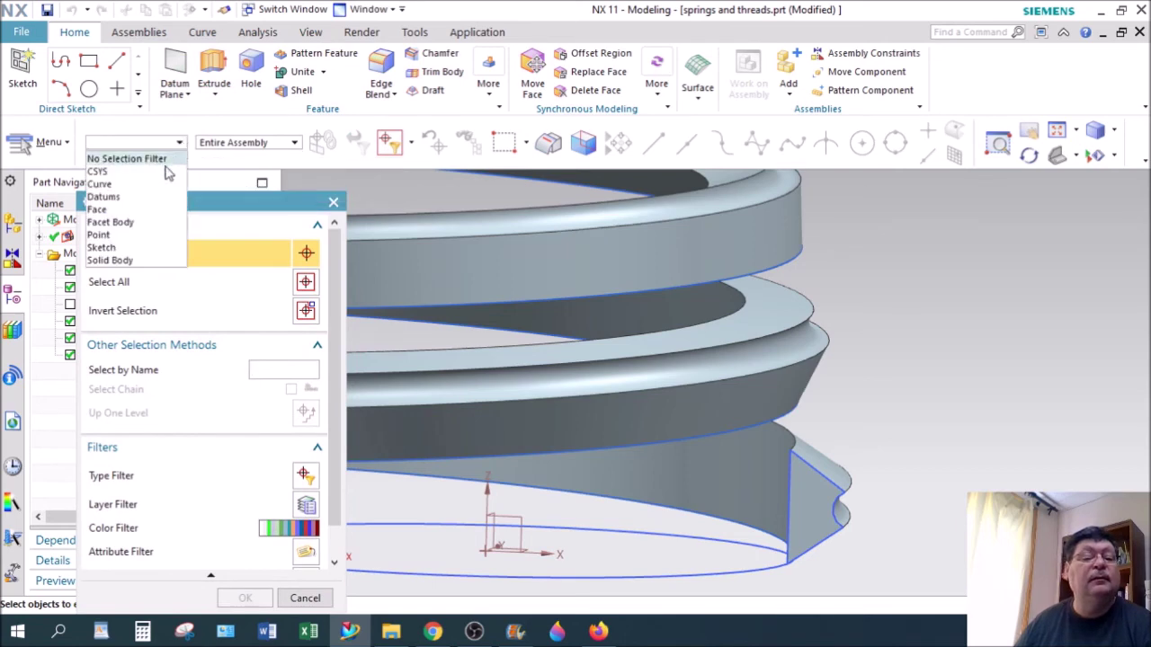
left_click(97, 209)
left_click(742, 486)
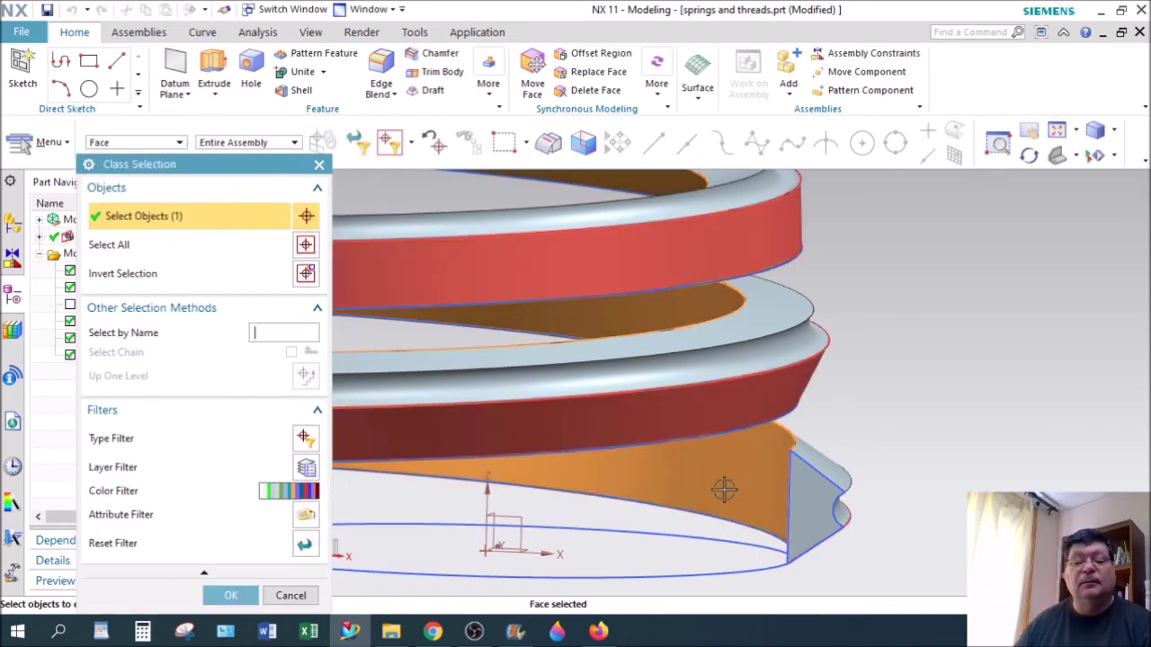
left_click(230, 595)
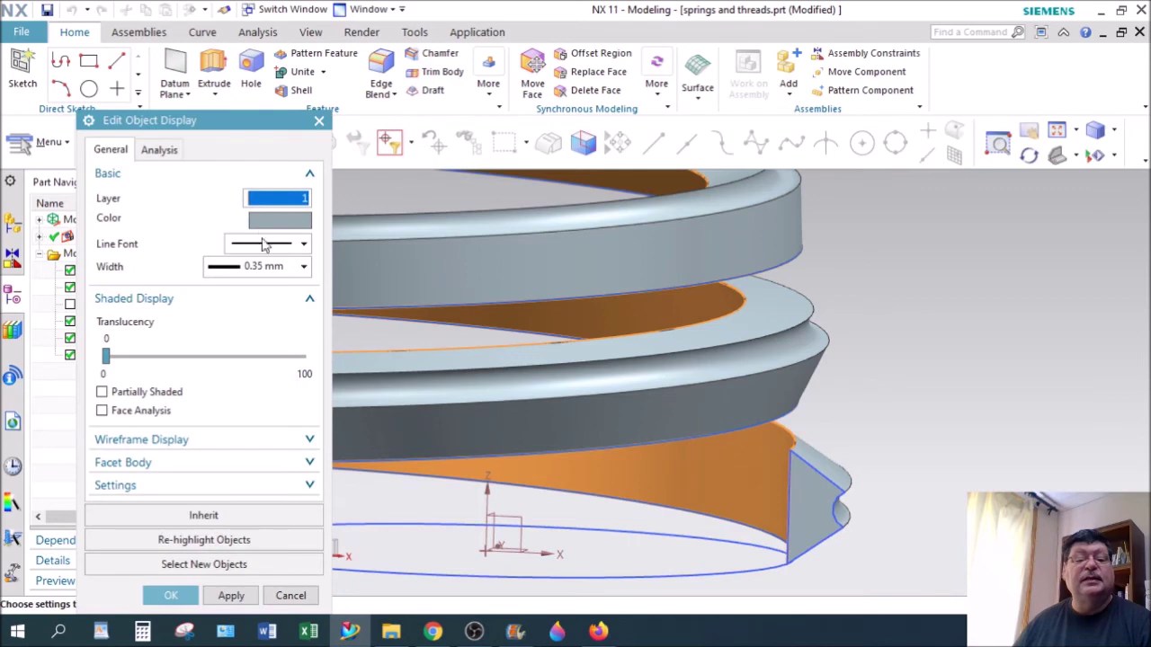
left_click(278, 220)
left_click(165, 169)
left_click(230, 364)
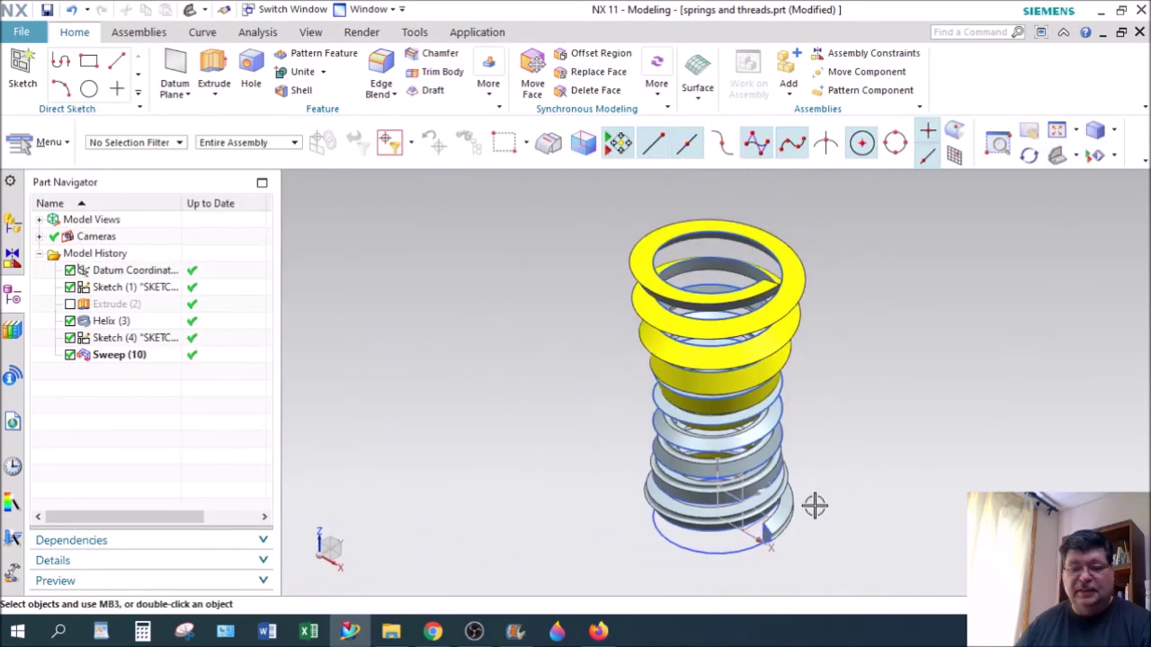
- Examine the swept thread's twisting yellow face along the helix, and undo the color change and the sweep
middle_click_drag(839, 485, 860, 432)
mouse_move(892, 317)
middle_mouse_down()
mouse_move(896, 370)
mouse_move(899, 336)
middle_mouse_up()
scroll(827, 360, "down", 3)
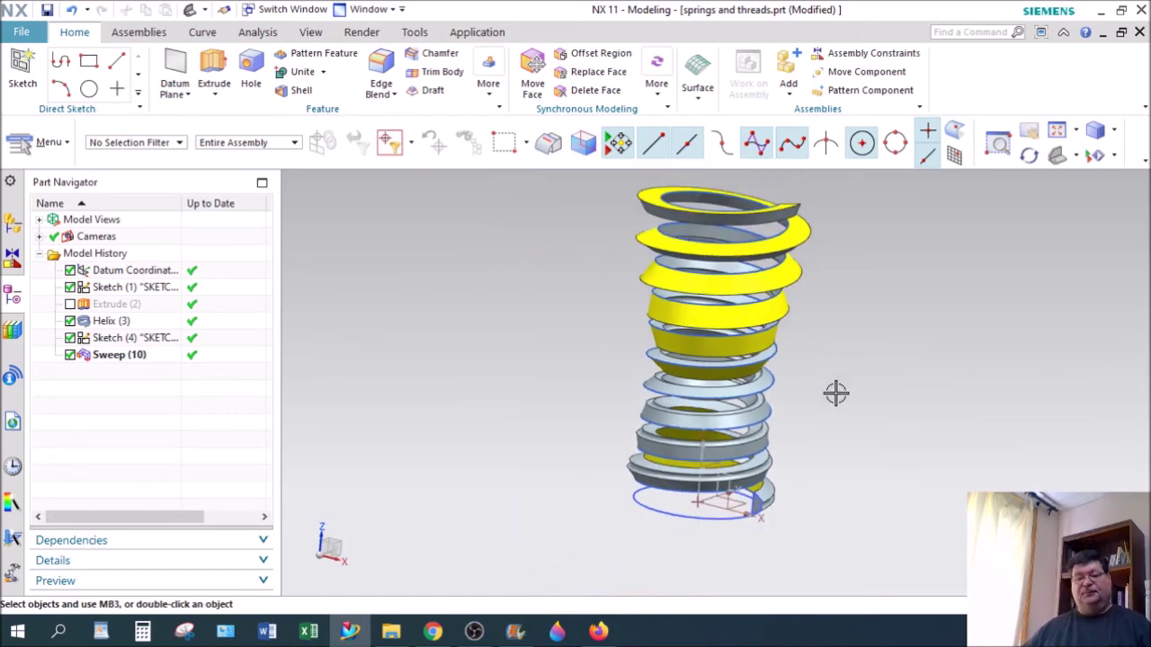
scroll(753, 544, "up", 6)
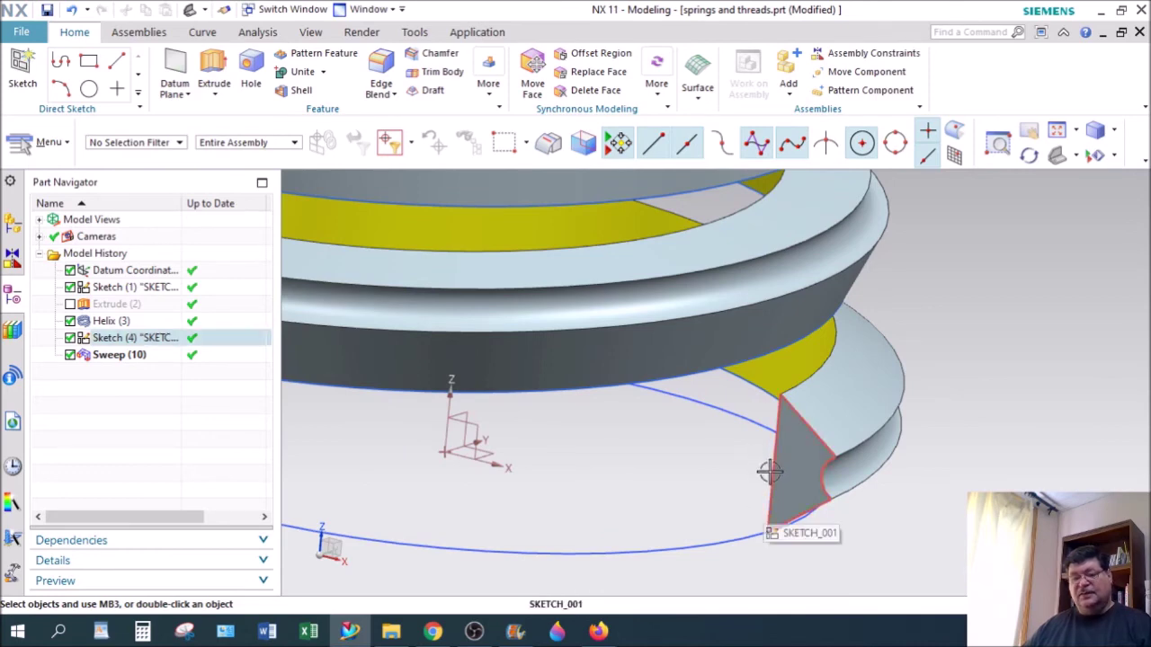
scroll(771, 472, "down", 4)
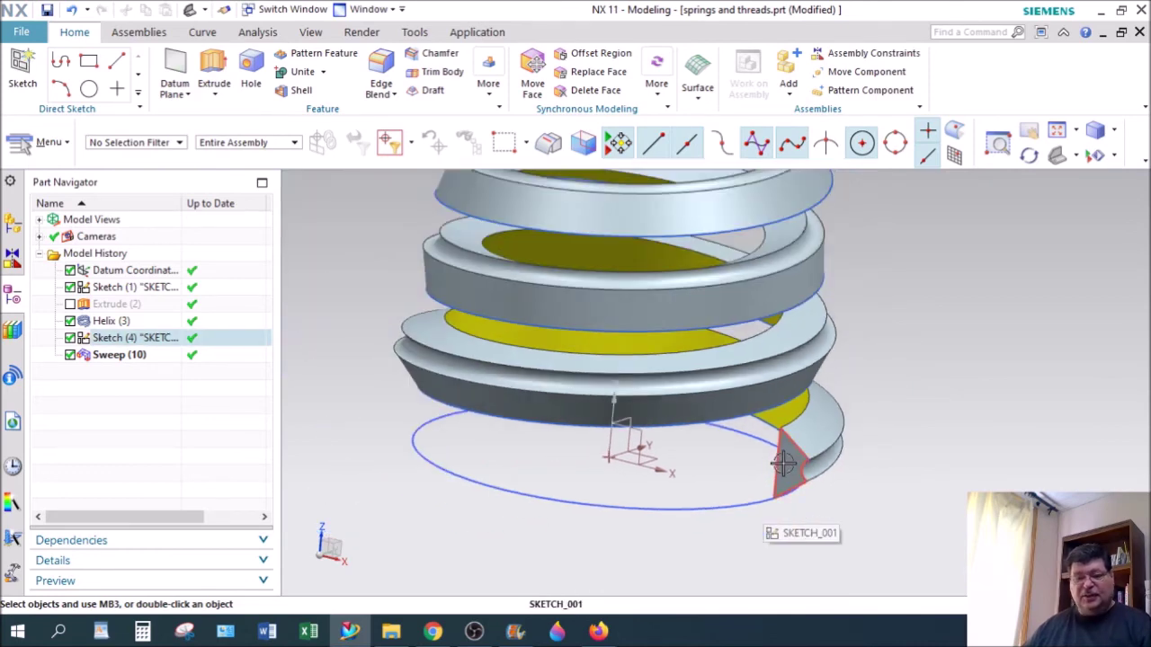
left_click(72, 9)
left_click(73, 10)
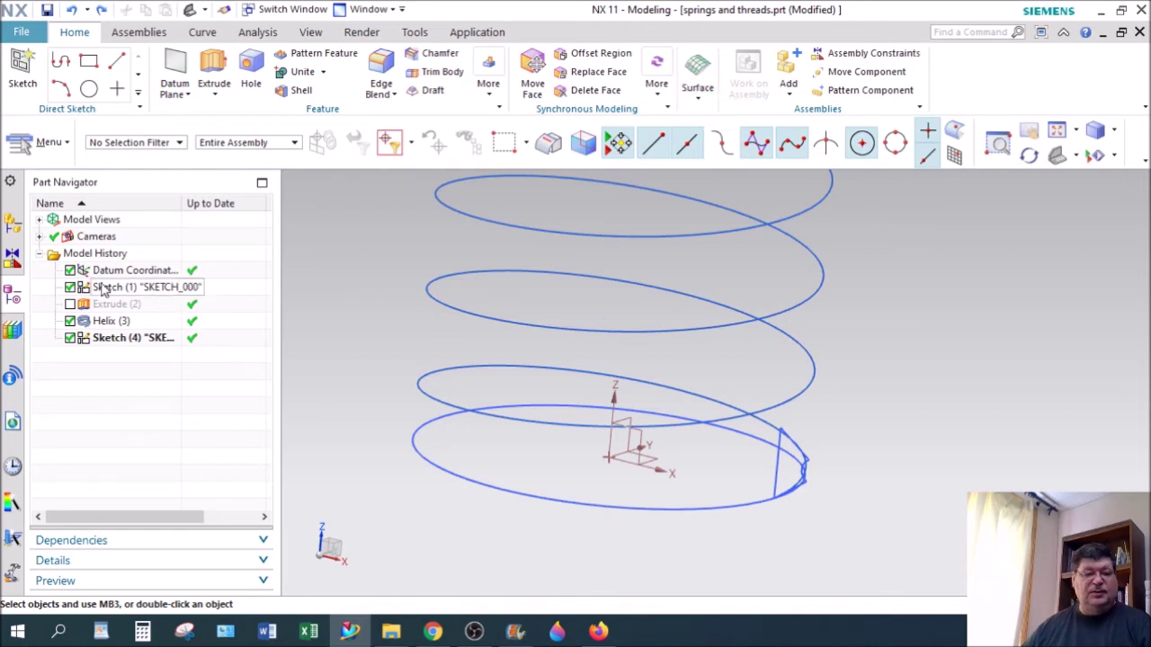
- Unsuppress the cylinder extrude and start a Swept feature with the closed thread profile as section and the helix as guide
left_click(70, 304)
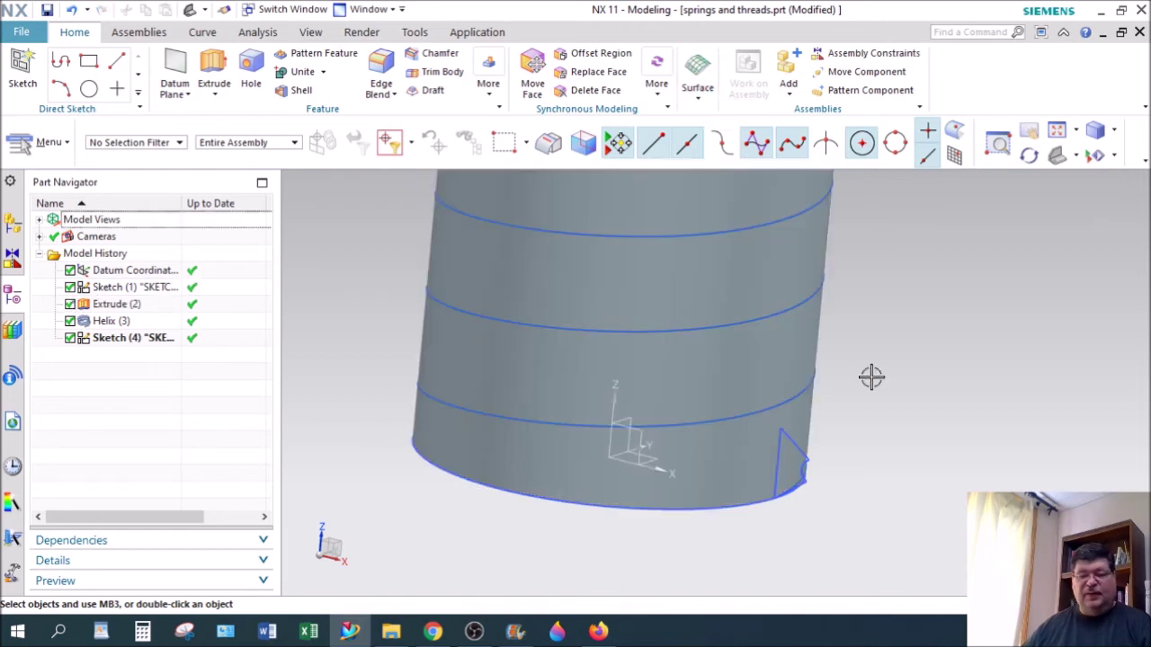
scroll(871, 377, "down", 3)
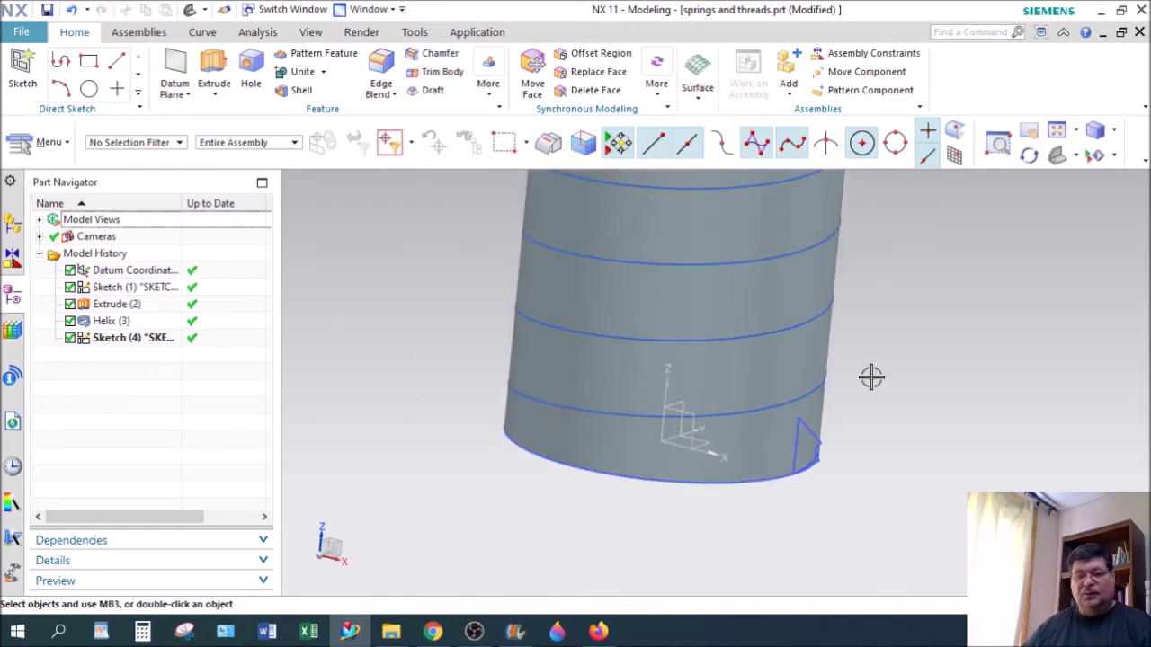
left_click(699, 86)
left_click(699, 85)
left_click(710, 83)
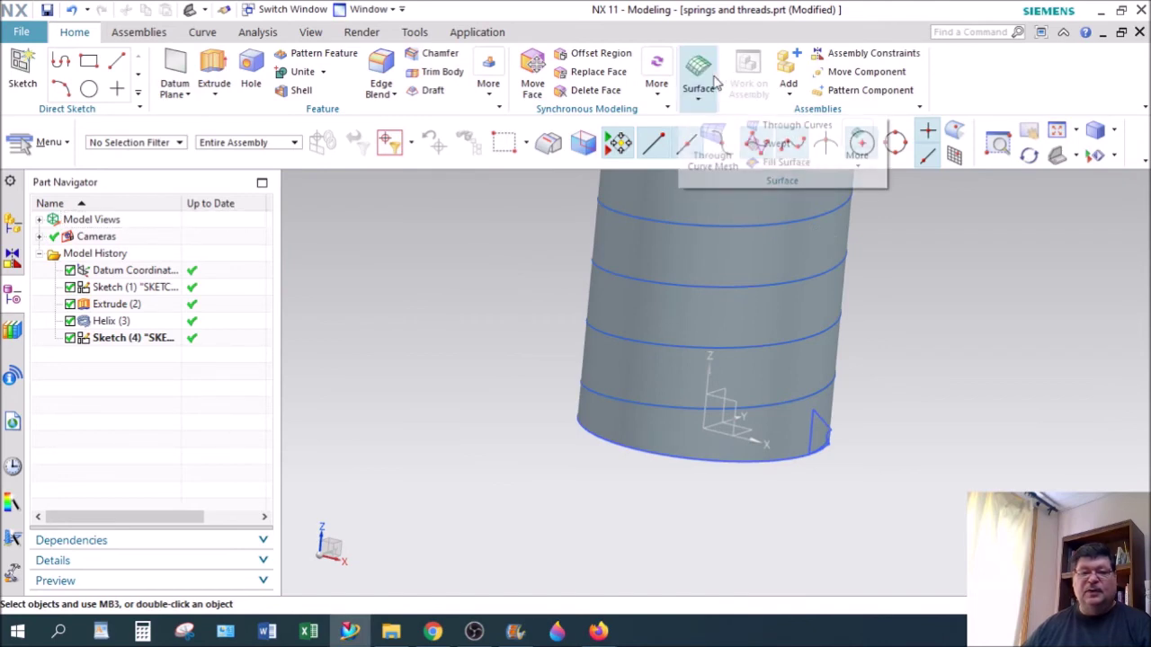
left_click(698, 85)
left_click(699, 88)
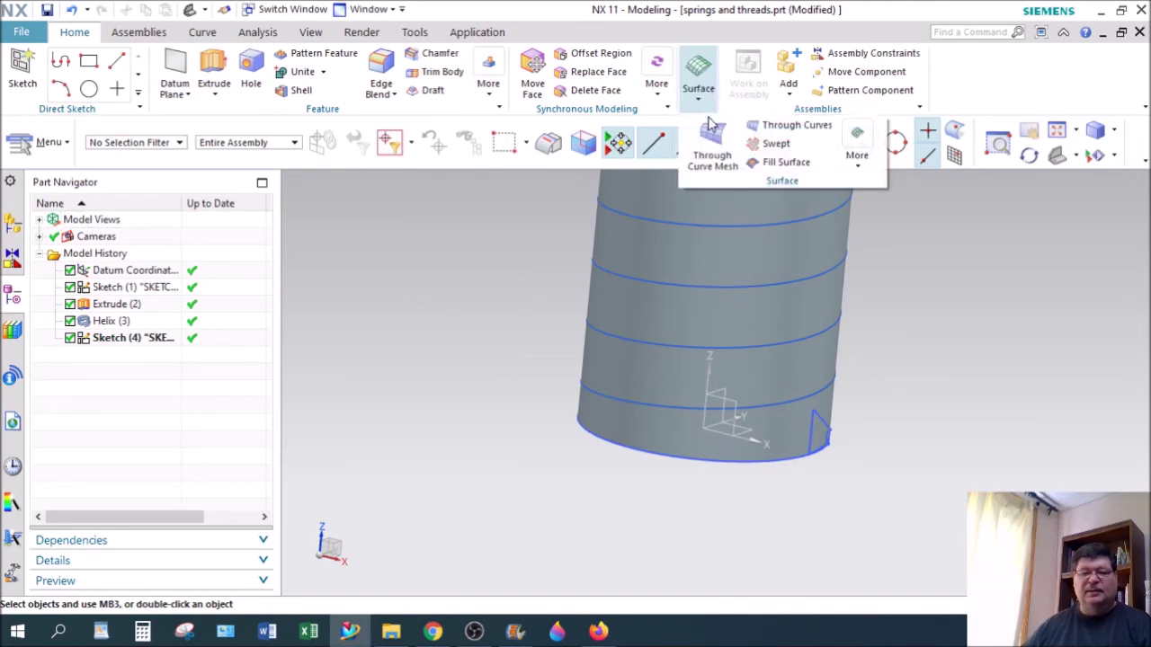
left_click(773, 144)
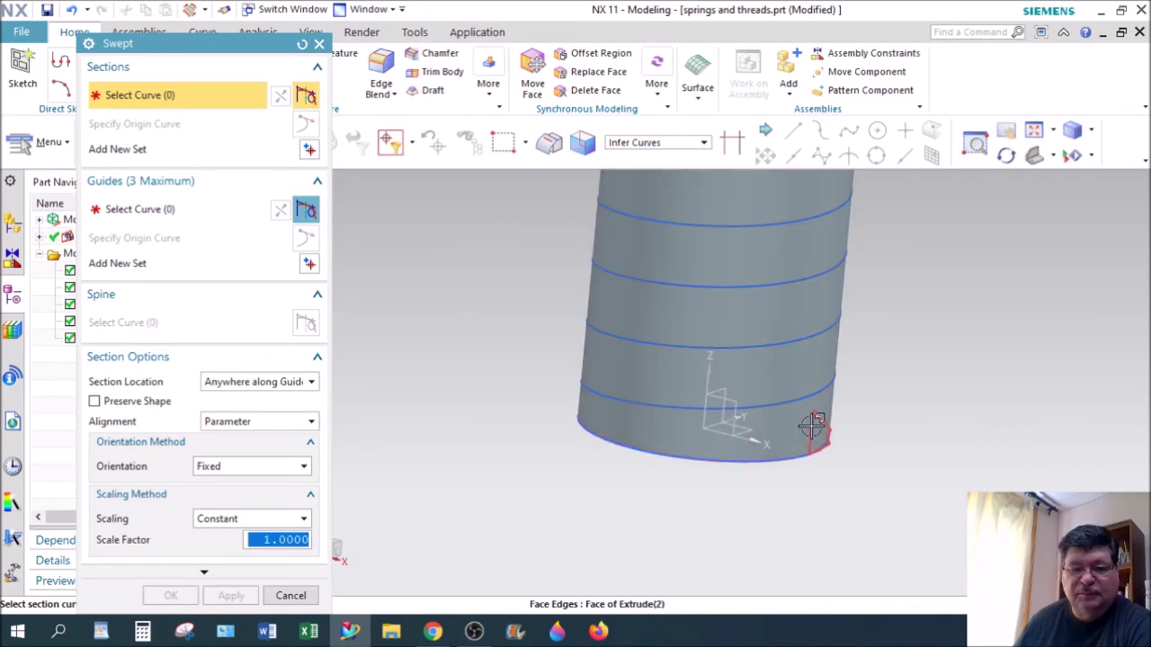
left_click(815, 428)
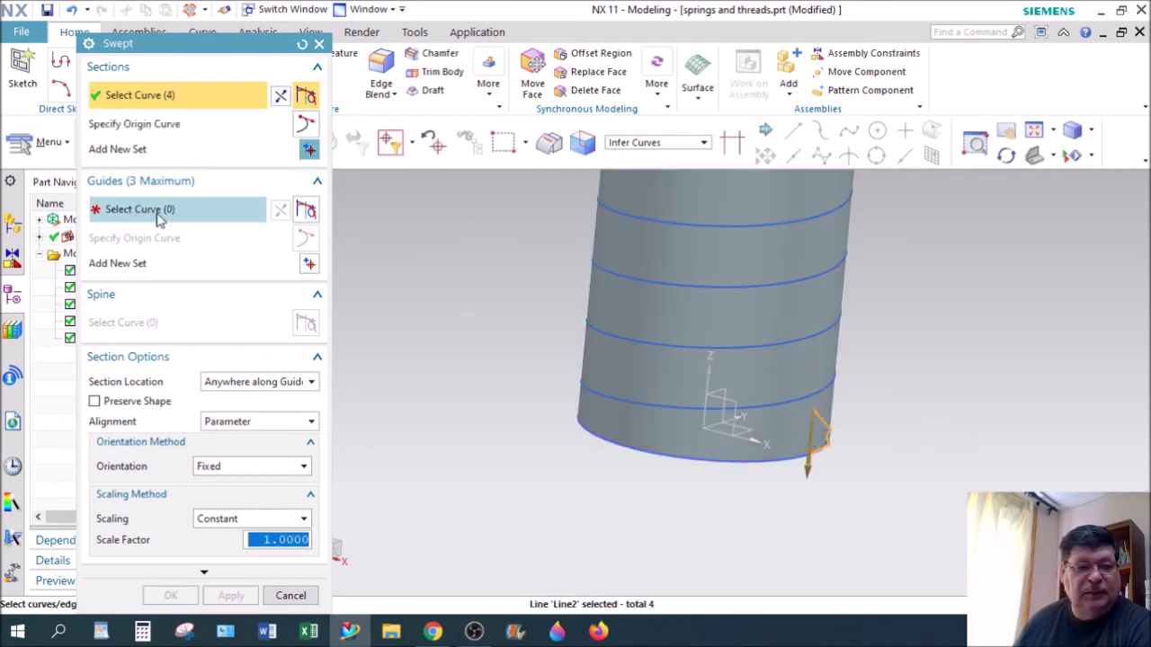
left_click(196, 212)
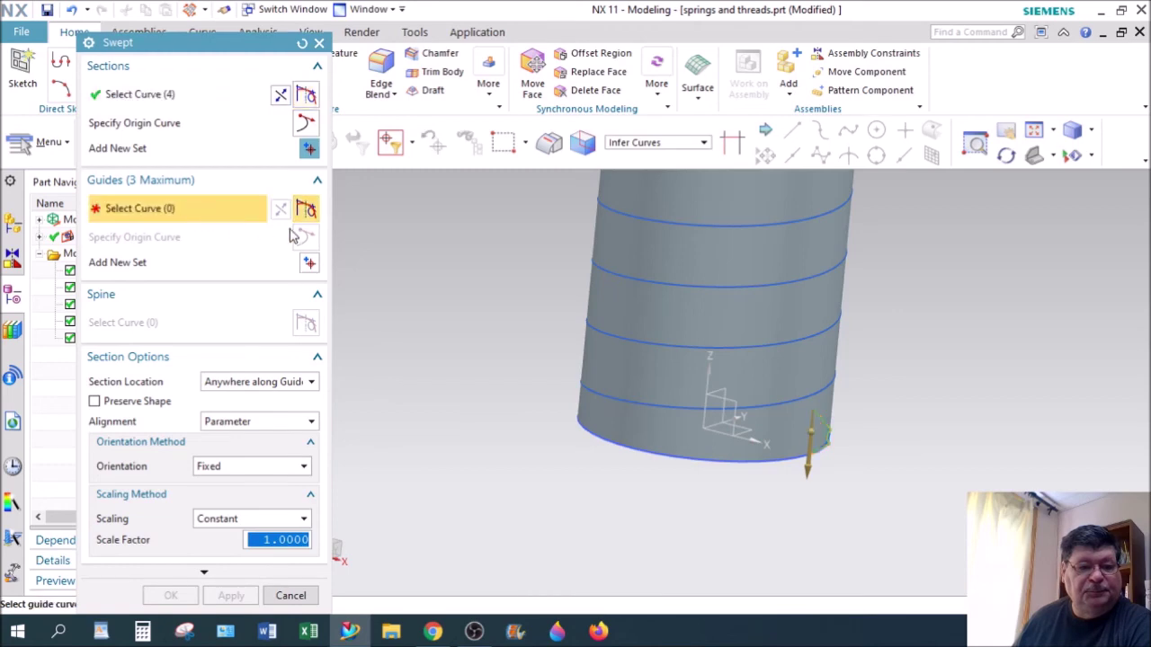
left_click(788, 347)
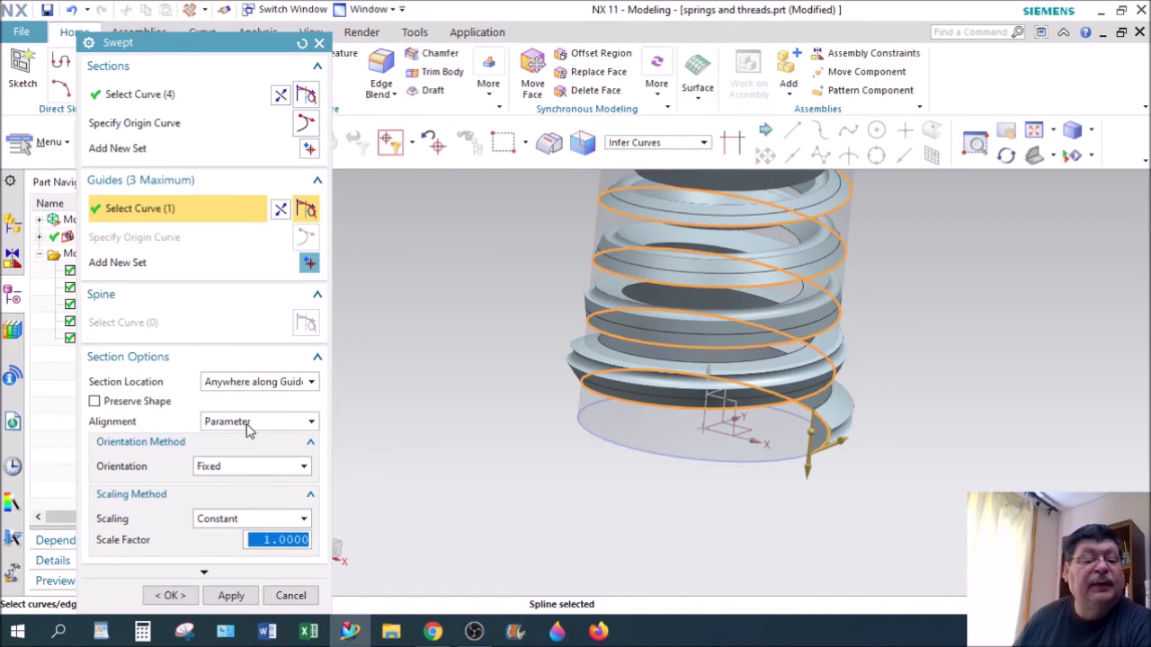
- Set the sweep's orientation to Face Normals using the cylinder's outer face, and create the swept thread
left_click(240, 467)
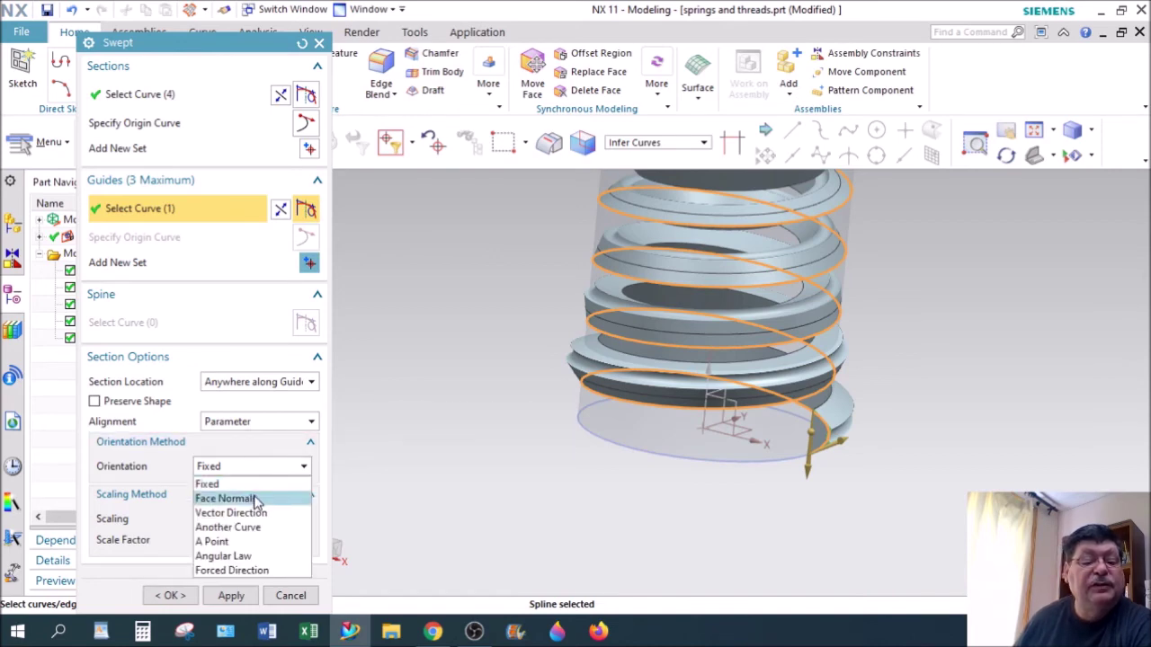
left_click(242, 500)
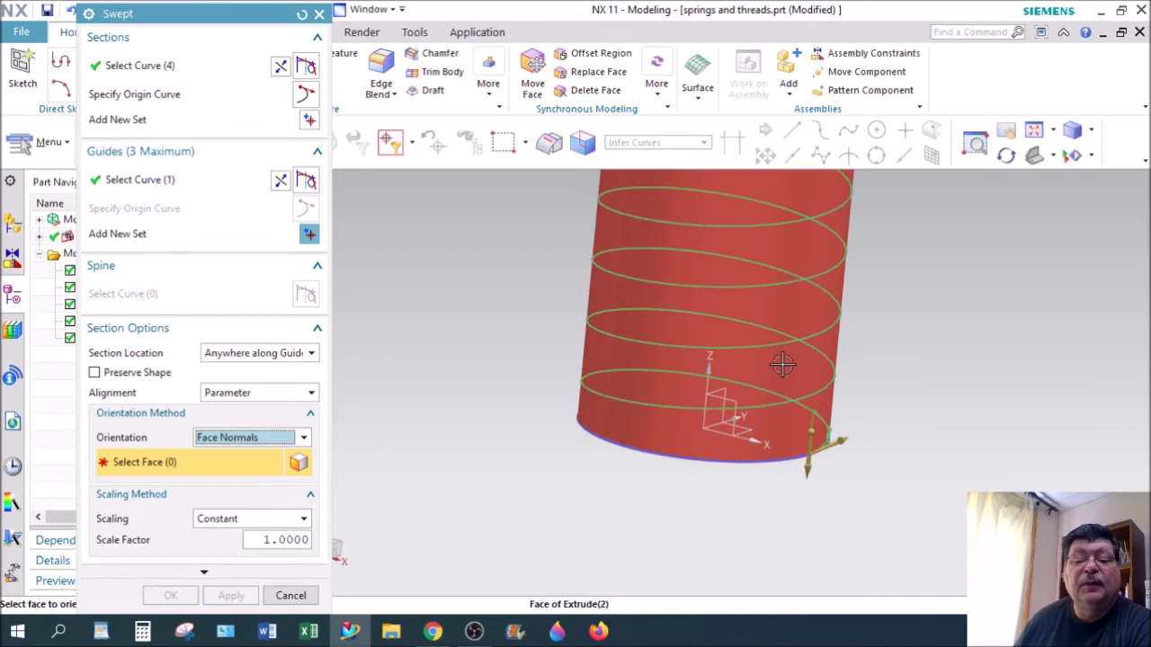
left_click(784, 368)
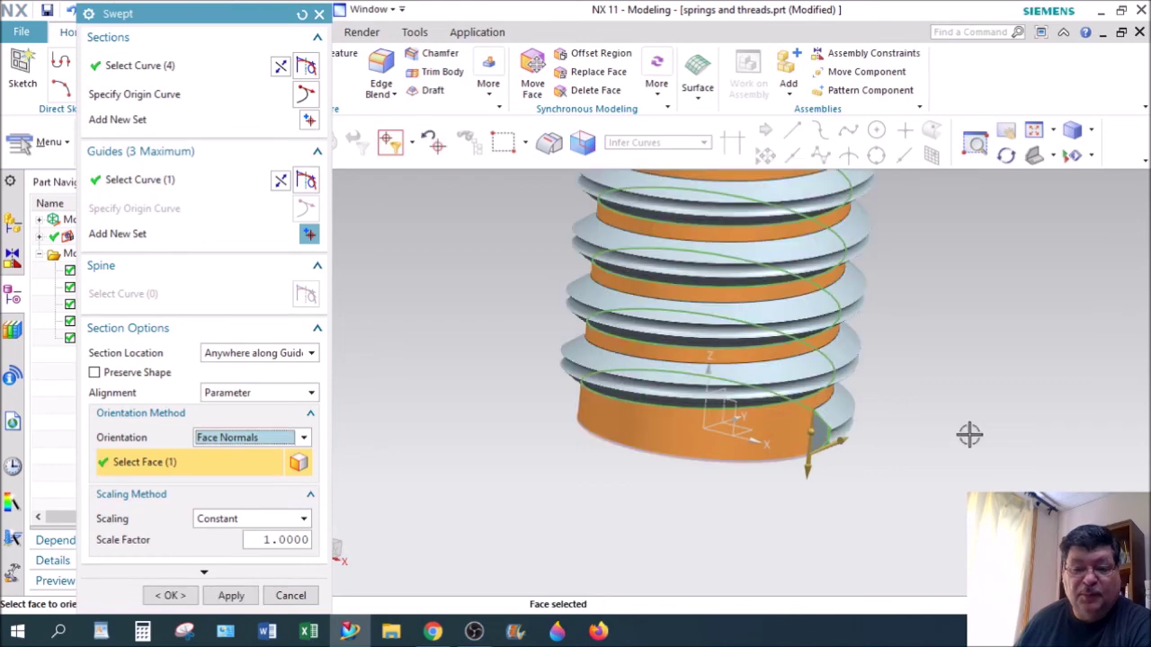
middle_click_drag(594, 478, 597, 479)
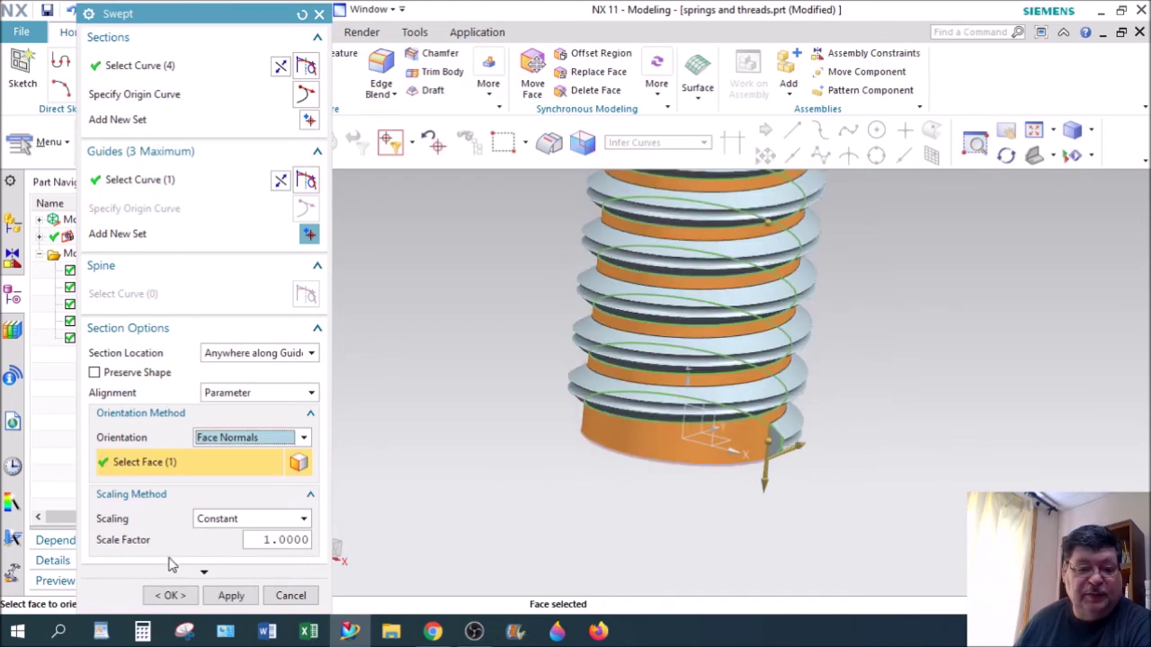
left_click(171, 597)
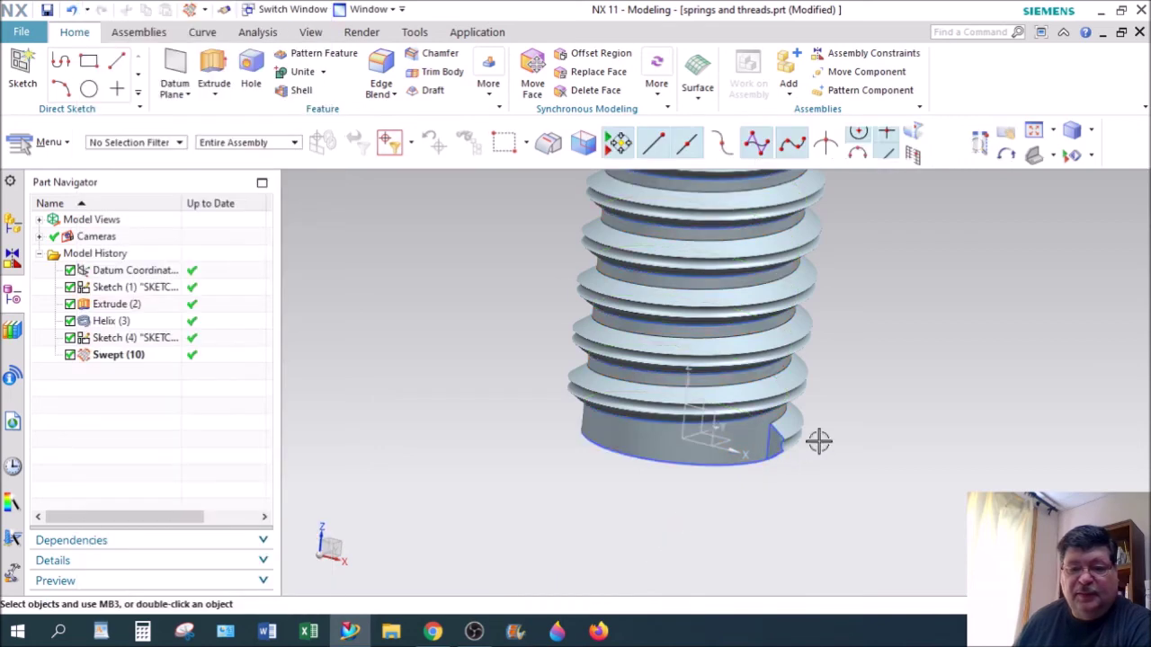
- Edit the helix to a constant pitch of 3 mm and update the swept thread
scroll(814, 439, "up", 3)
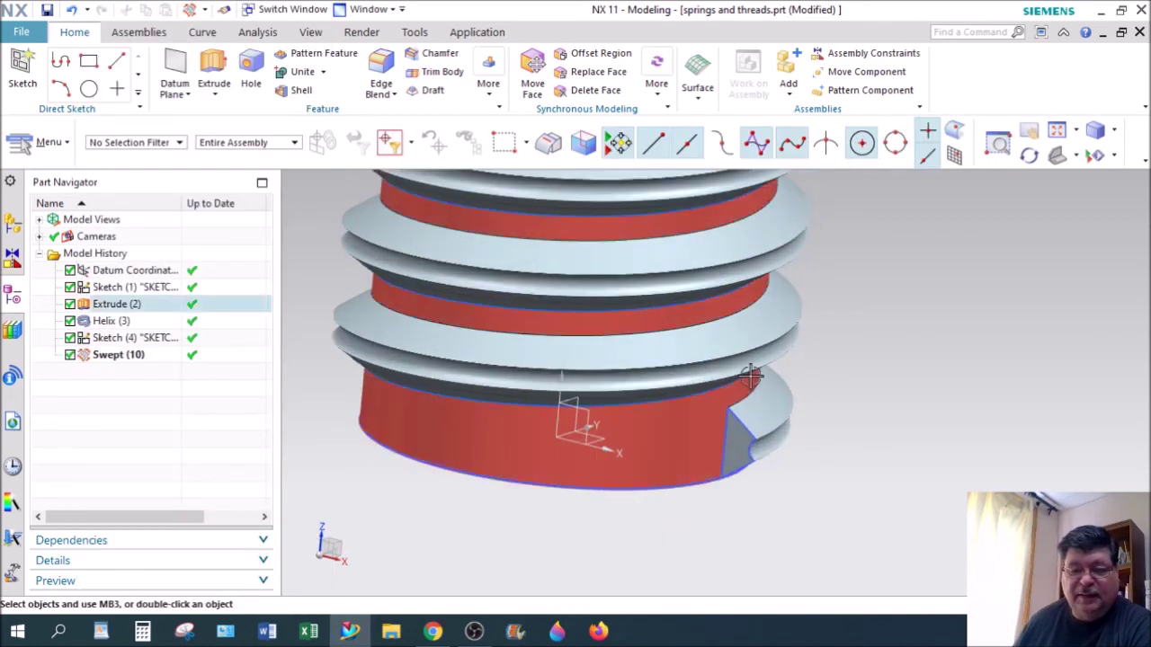
double_click(650, 405)
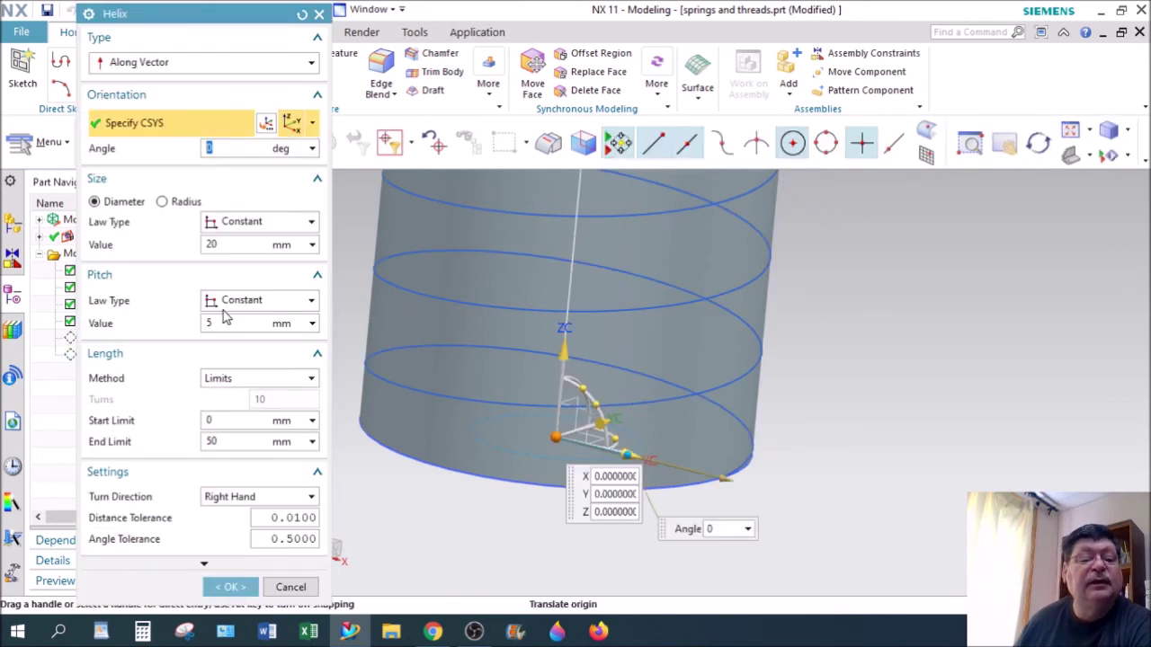
left_click(216, 324)
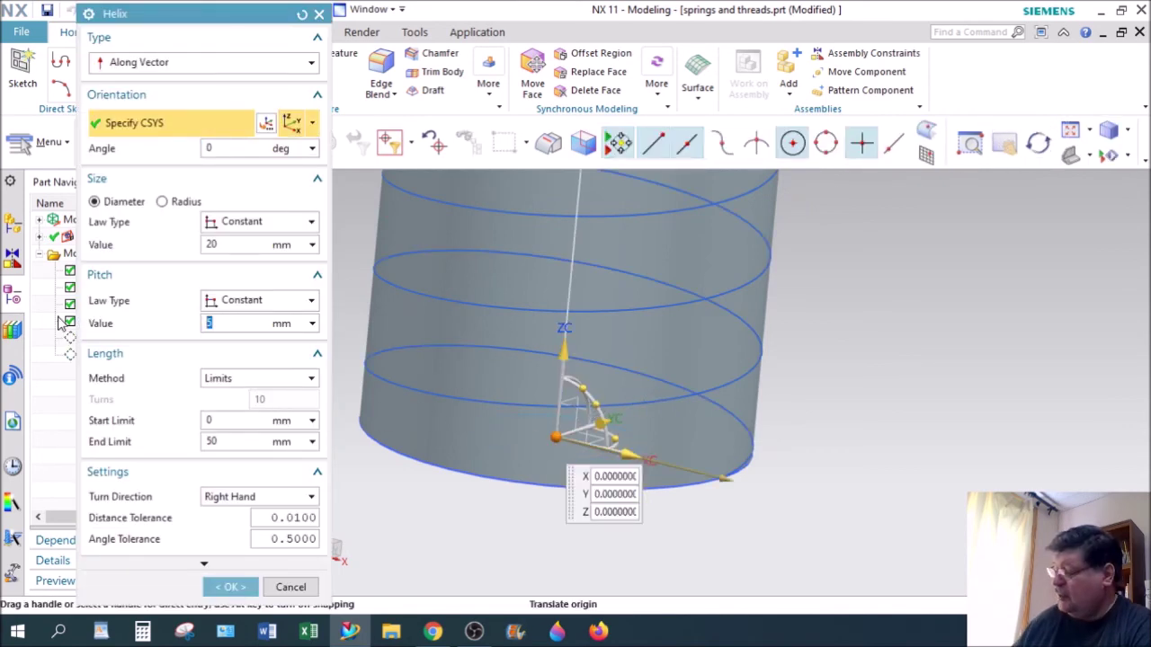
key("Return")
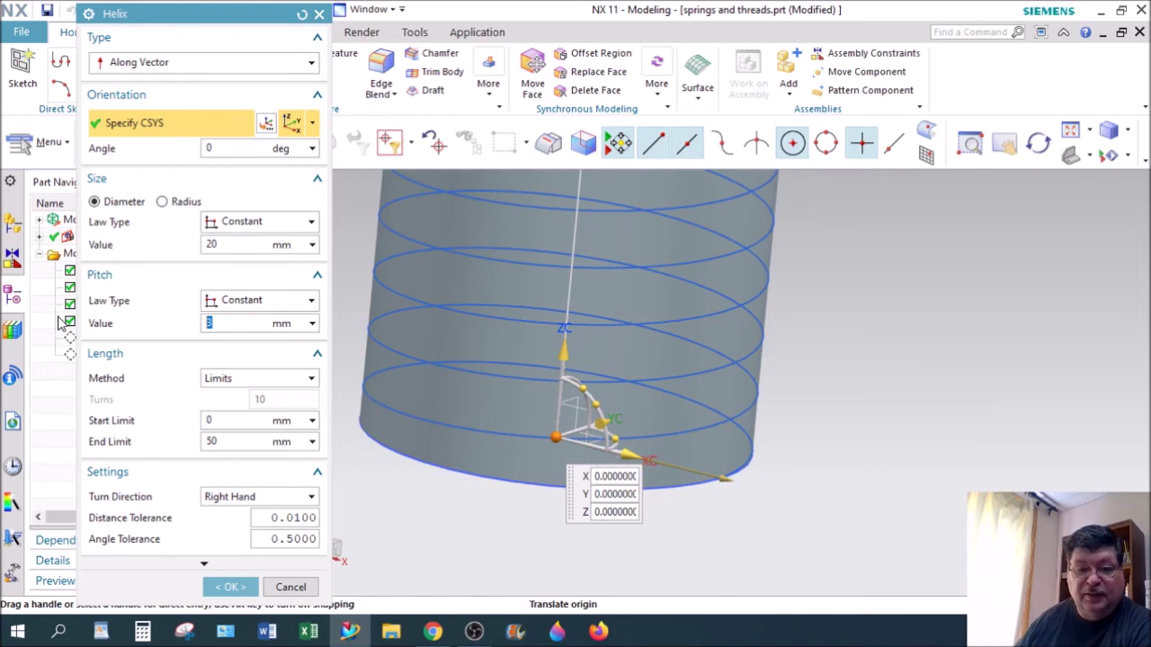
left_click(230, 586)
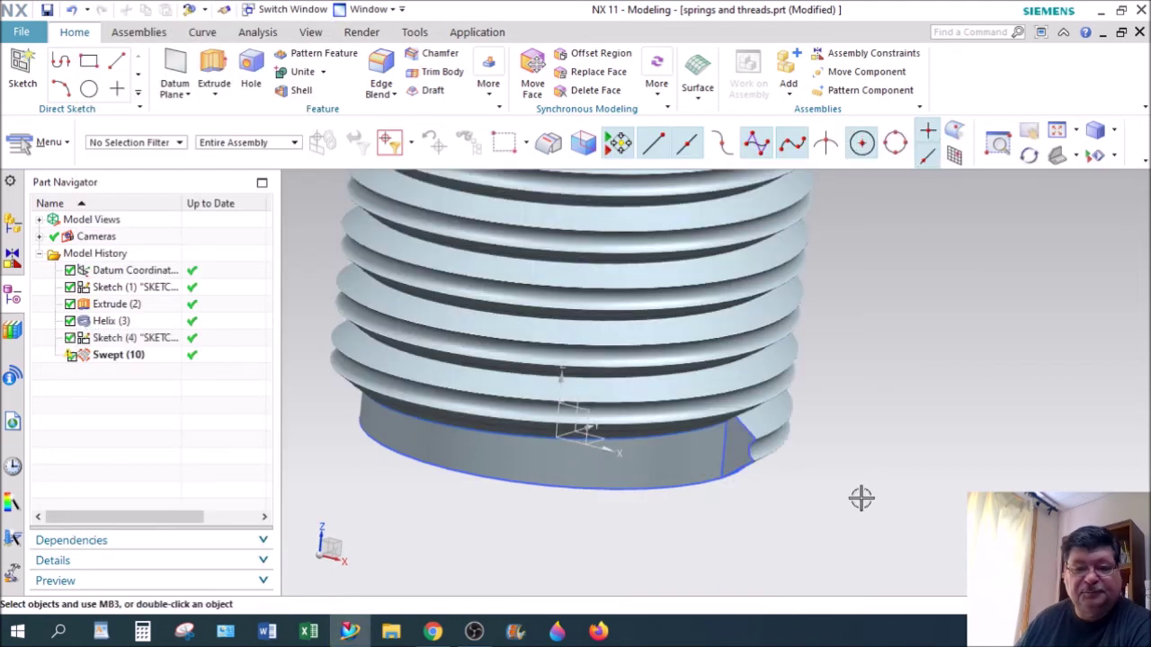
- Start an Extrude and sketch its section as a rectangle about 17 mm high across the lower end of the threaded cylinder
scroll(860, 496, "down", 3)
scroll(902, 476, "down", 3)
mouse_move(936, 449)
middle_mouse_down()
mouse_move(923, 419)
mouse_move(941, 440)
mouse_move(939, 466)
mouse_move(953, 422)
mouse_move(954, 439)
middle_mouse_up()
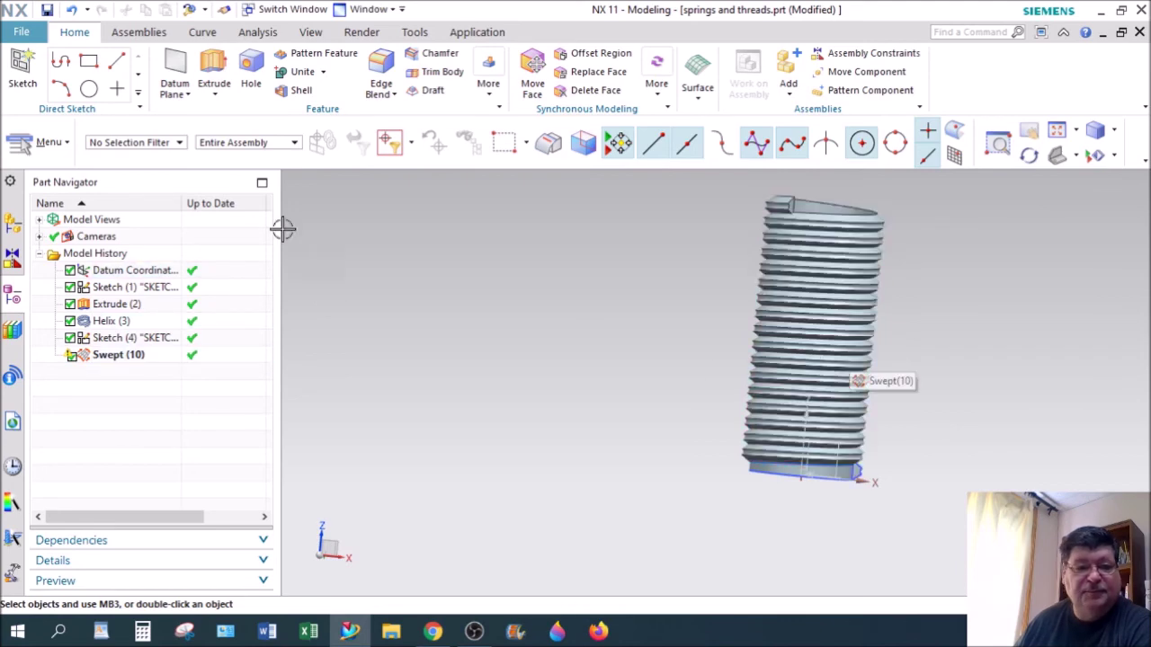
left_click(216, 63)
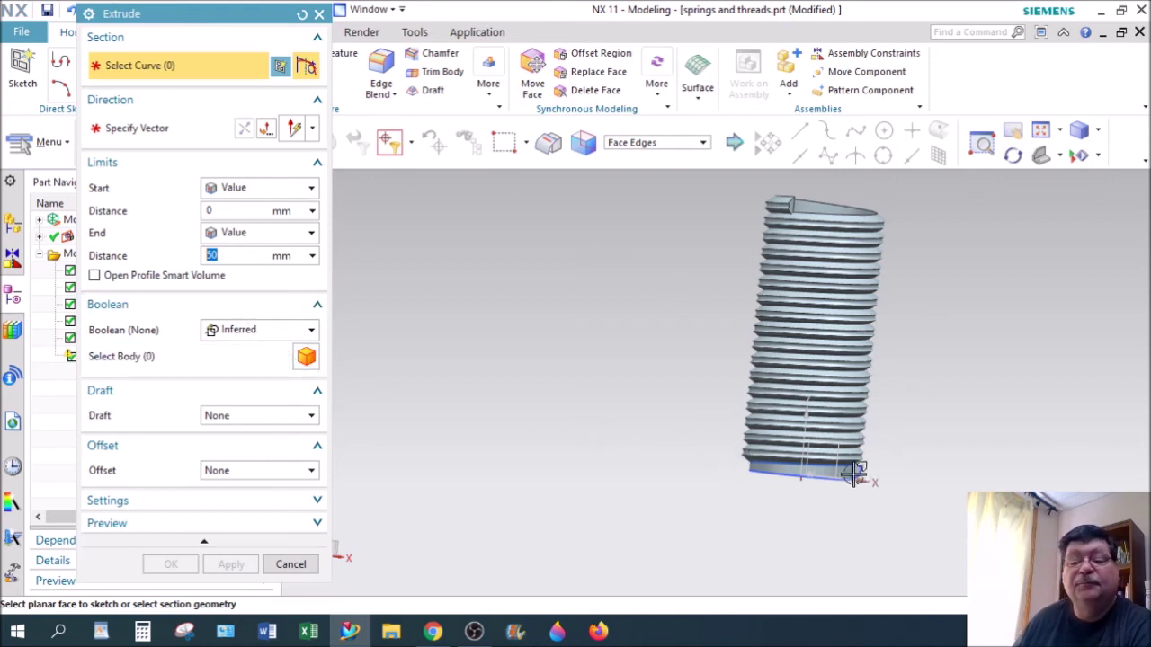
middle_click_drag(955, 457, 912, 495)
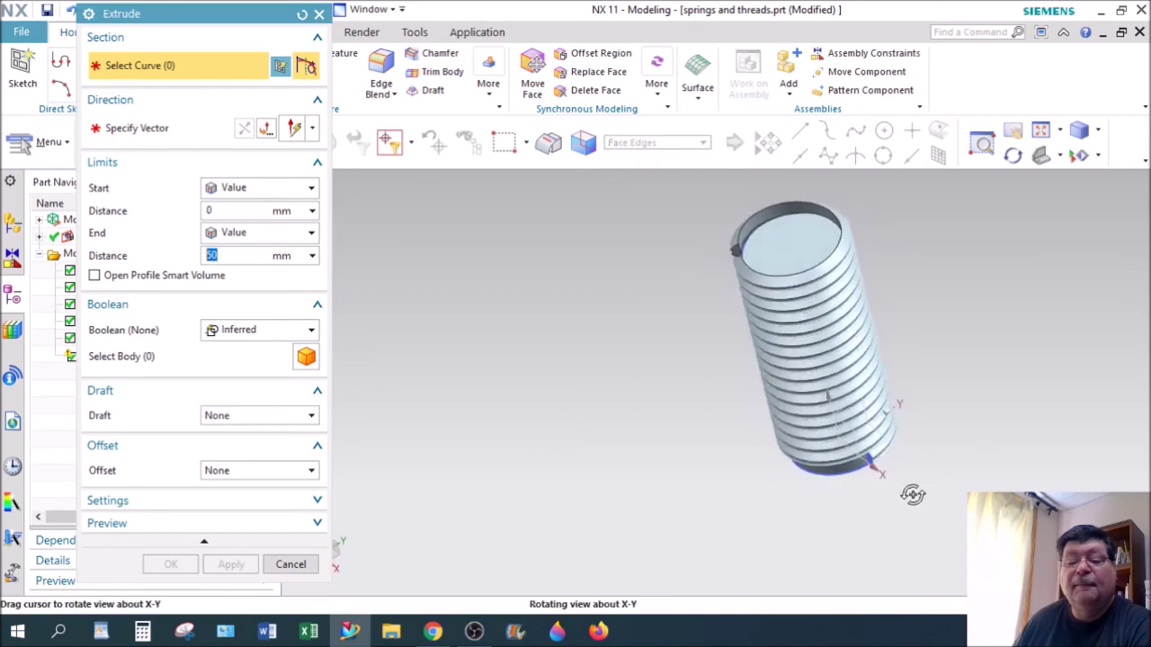
key("Escape")
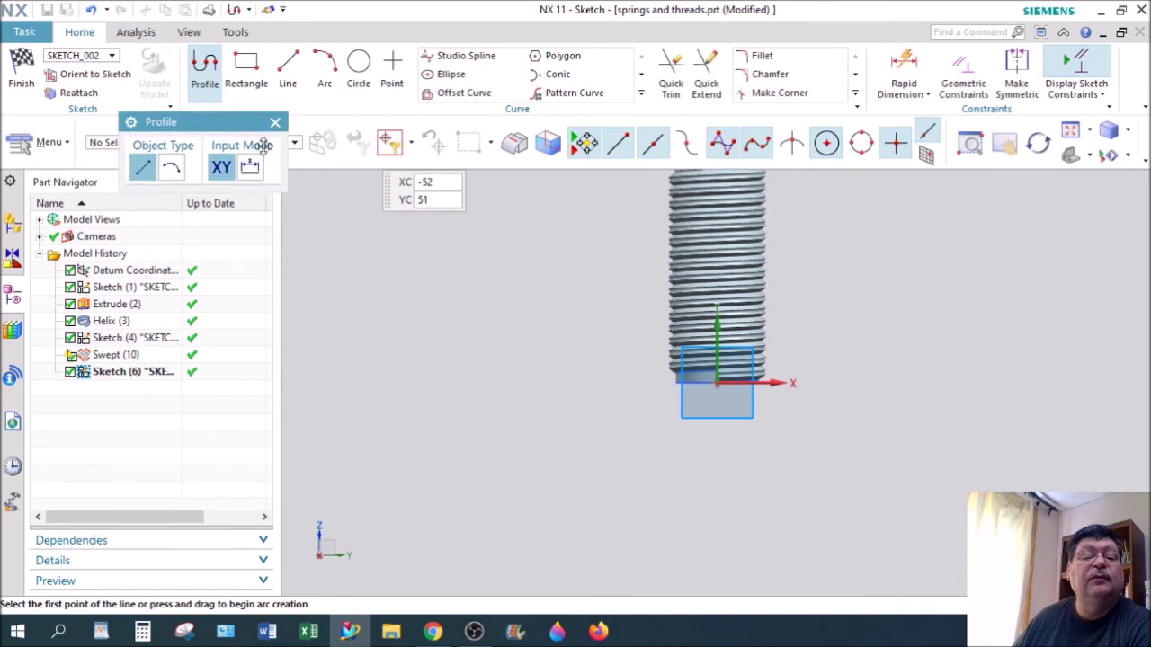
left_click_drag(263, 146, 362, 343)
left_click(247, 72)
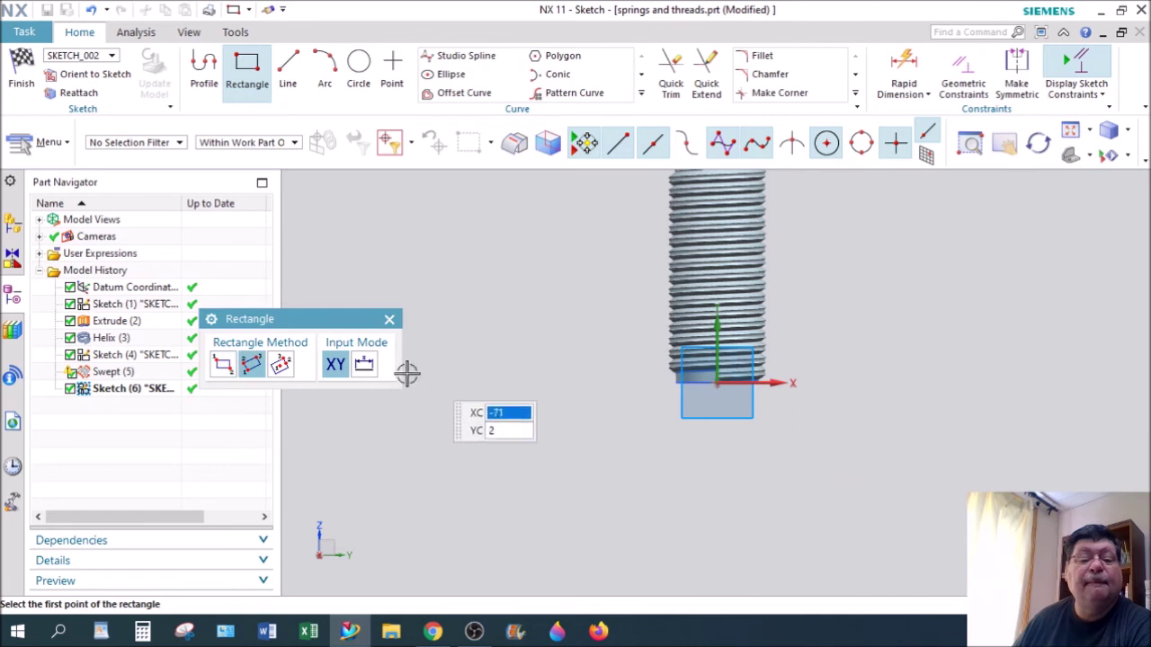
left_click(628, 336)
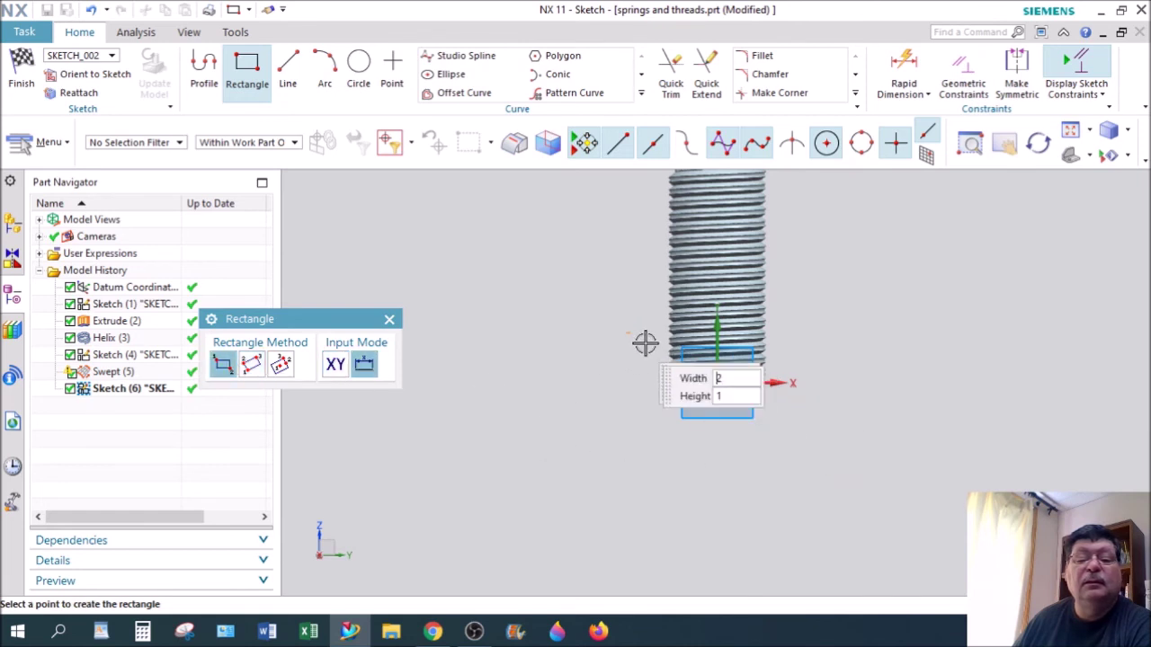
left_click(812, 402)
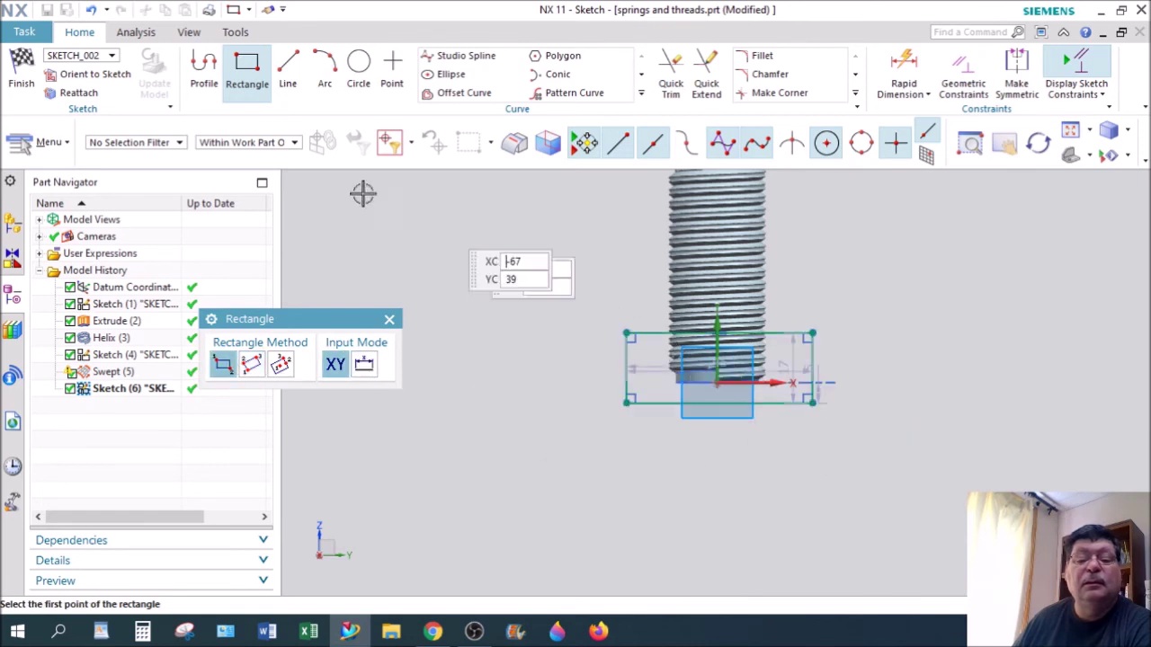
left_click(21, 72)
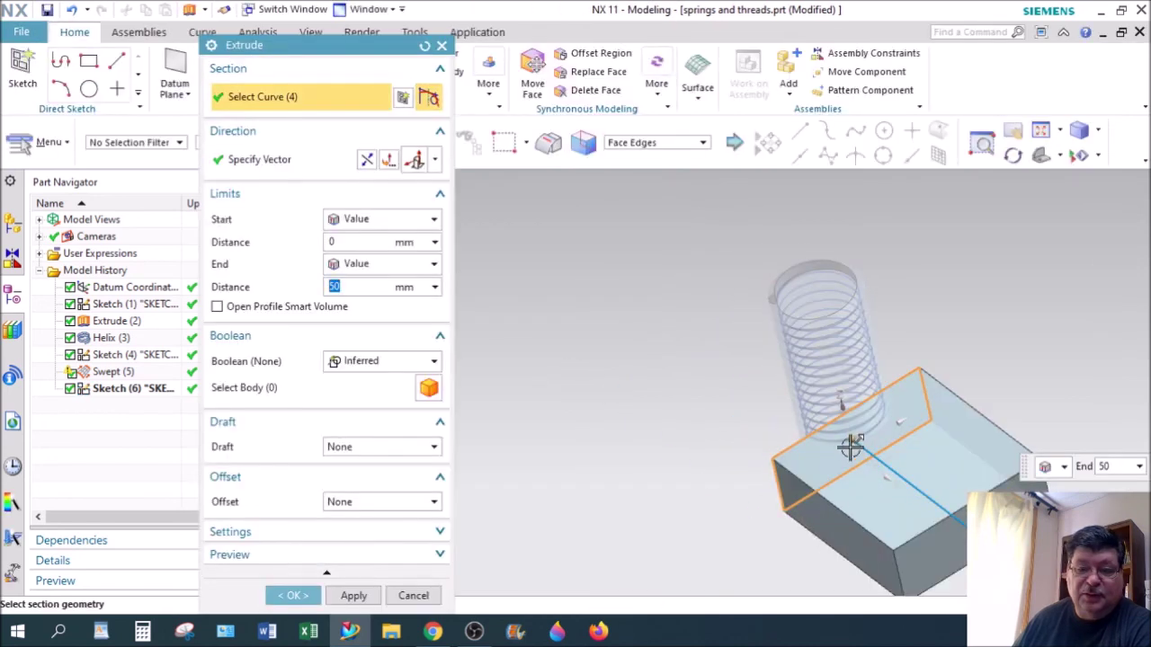
- Extrude the rectangle from -36 to 50 mm with Boolean Subtract, cutting the lower end off the swept thread body
left_click(369, 363)
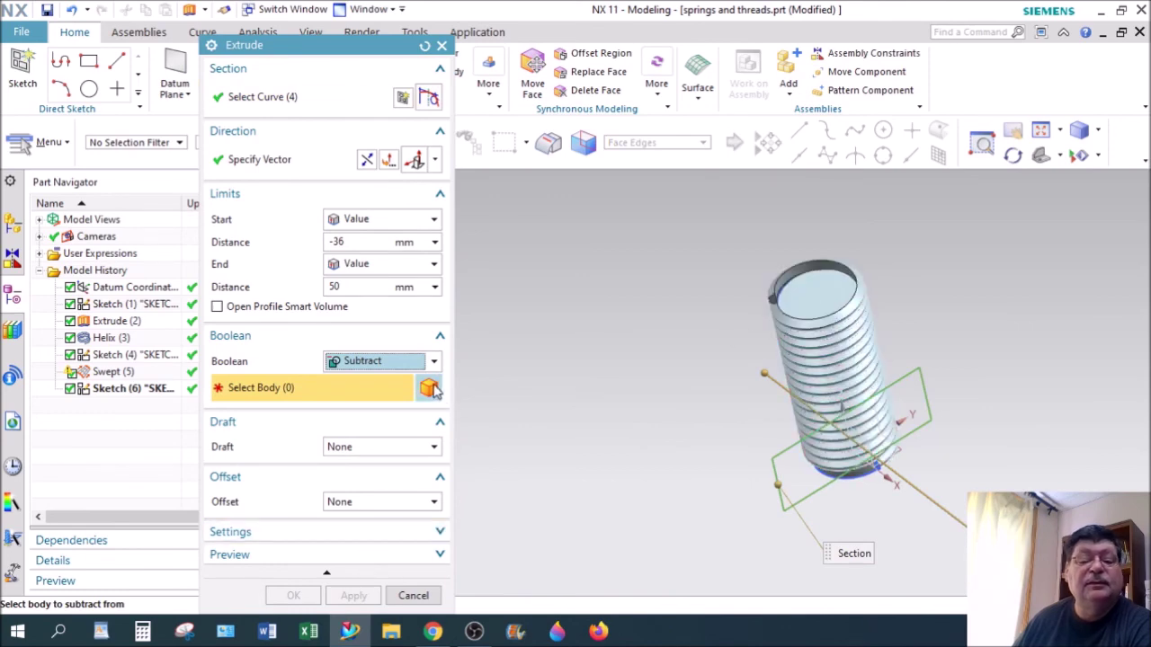
left_click(853, 382)
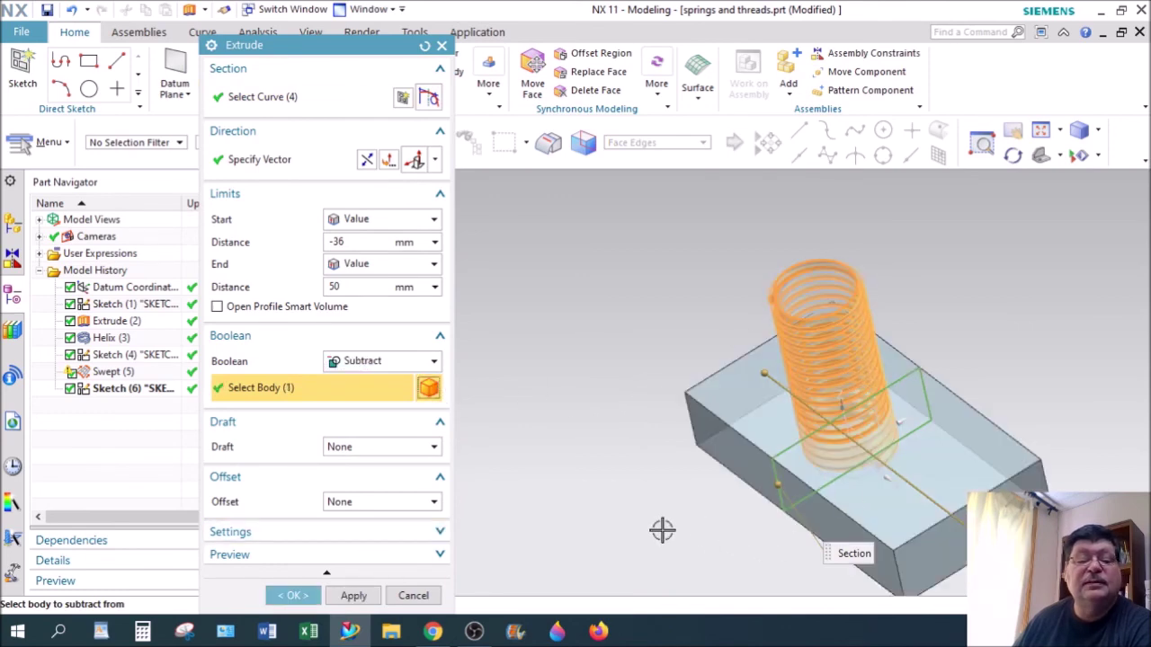
left_click(294, 597)
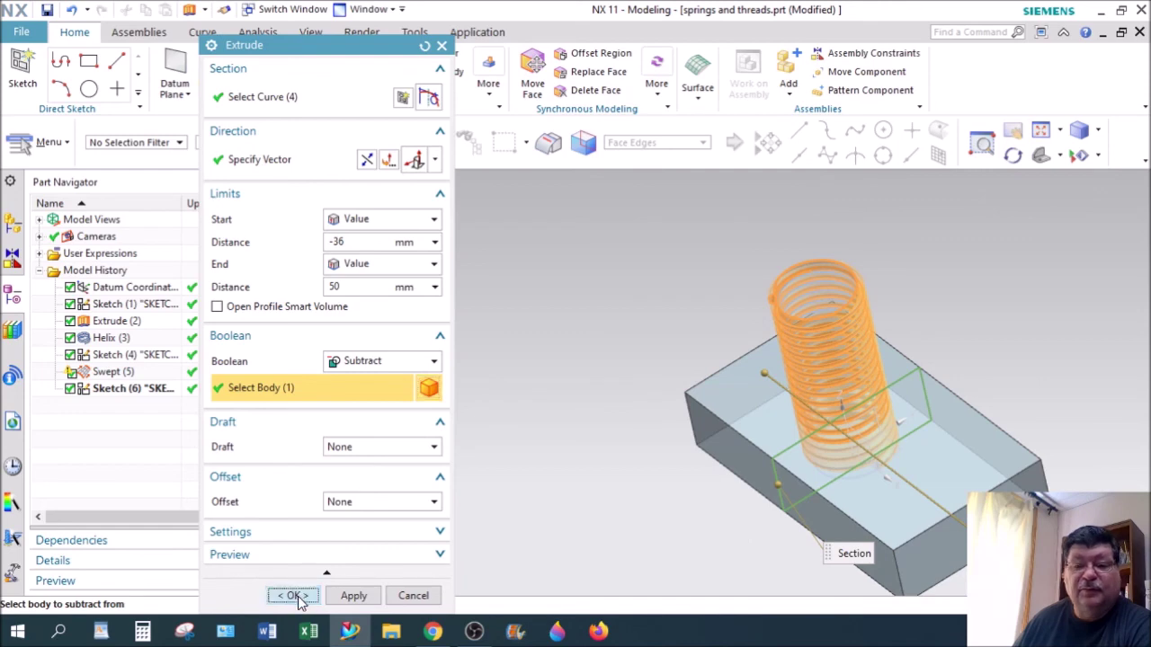
- Unite the trimmed swept thread body with the cylinder
middle_click_drag(611, 508, 894, 304)
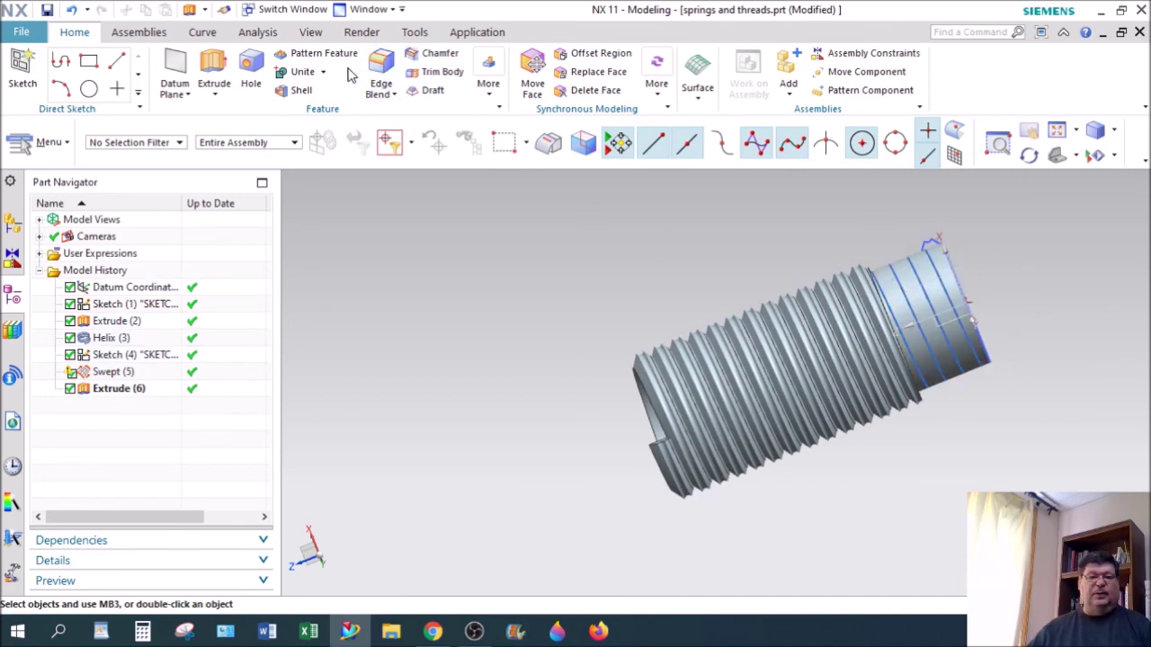
left_click(298, 72)
left_click(795, 419)
left_click(930, 290)
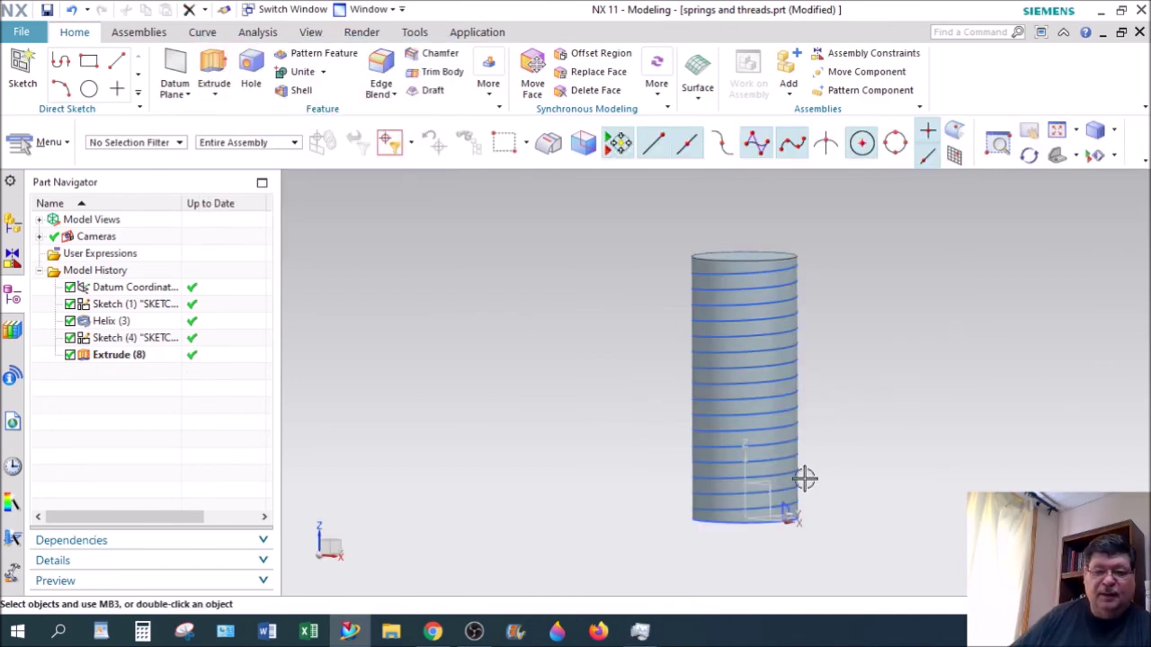
- Create a detailed right-hand thread on the cylinder's outer face with 17.5 mm minor diameter, 50 mm length, 2.5 mm pitch and 60° angle
scroll(804, 478, "up", 3)
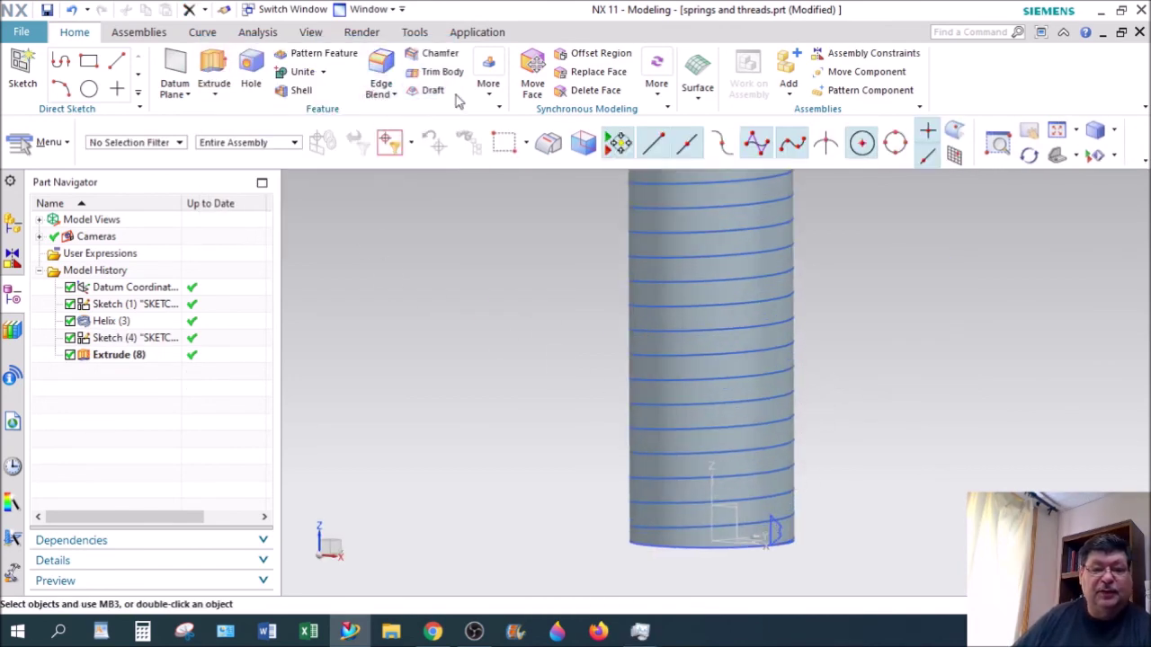
left_click(489, 79)
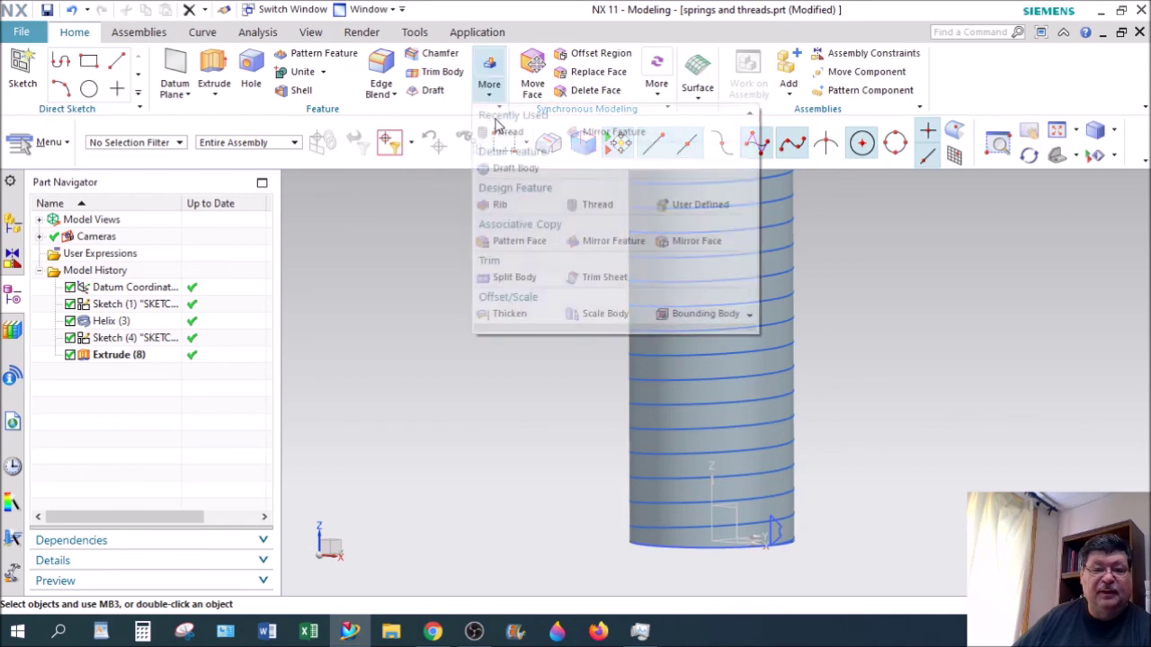
left_click(589, 204)
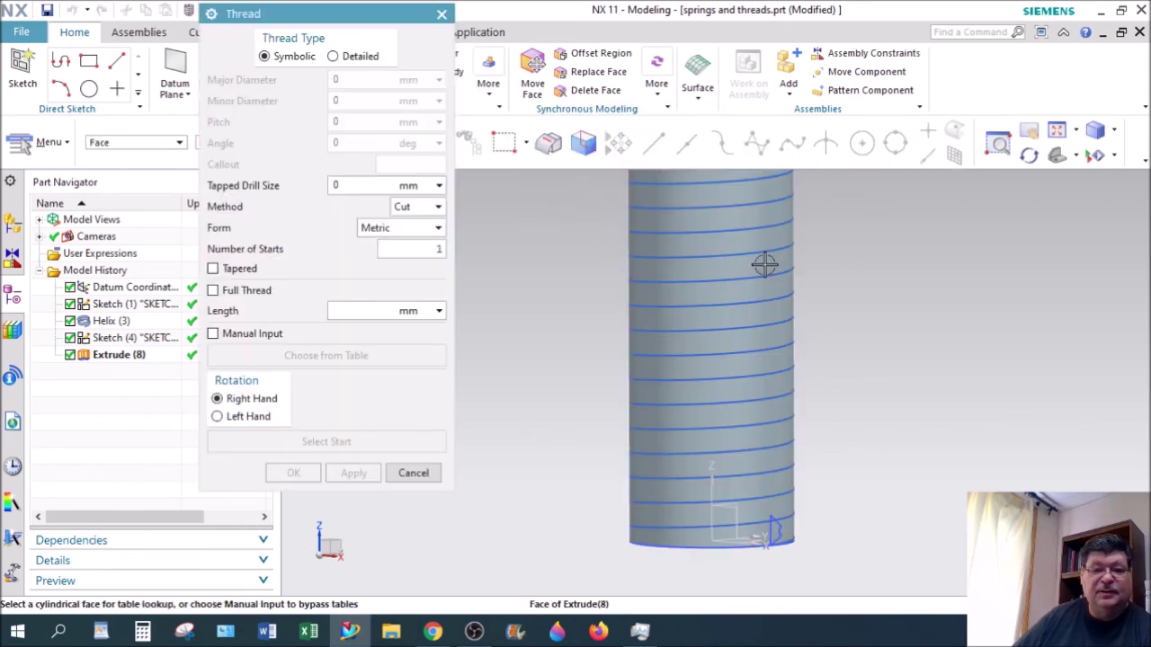
left_click(760, 281)
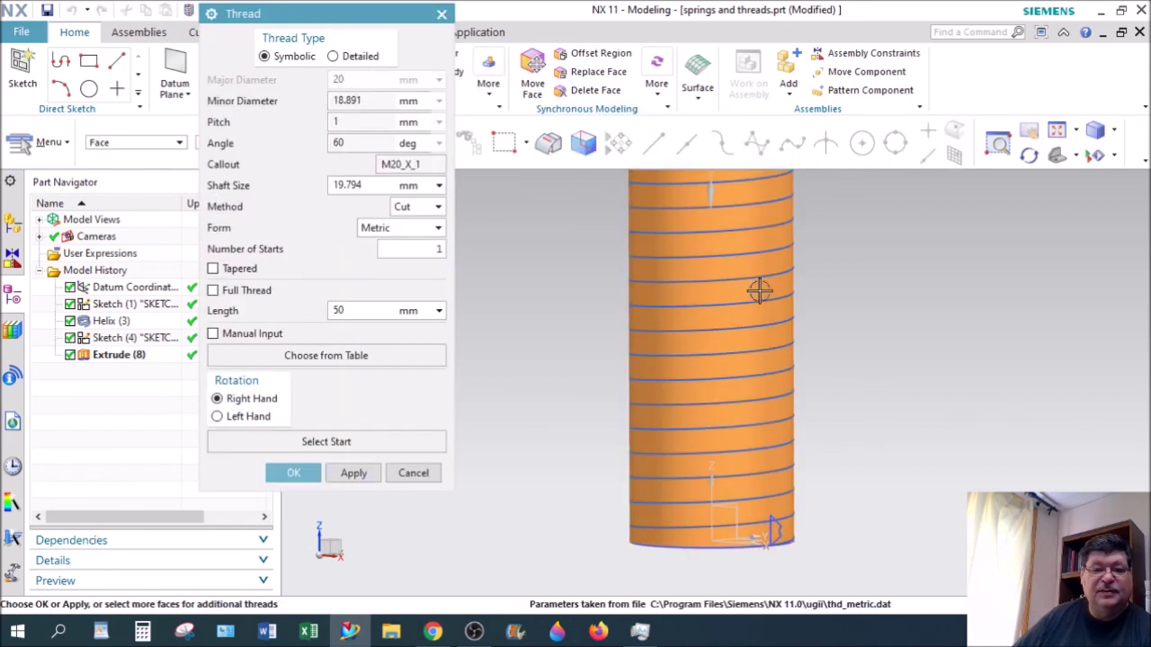
left_click(359, 57)
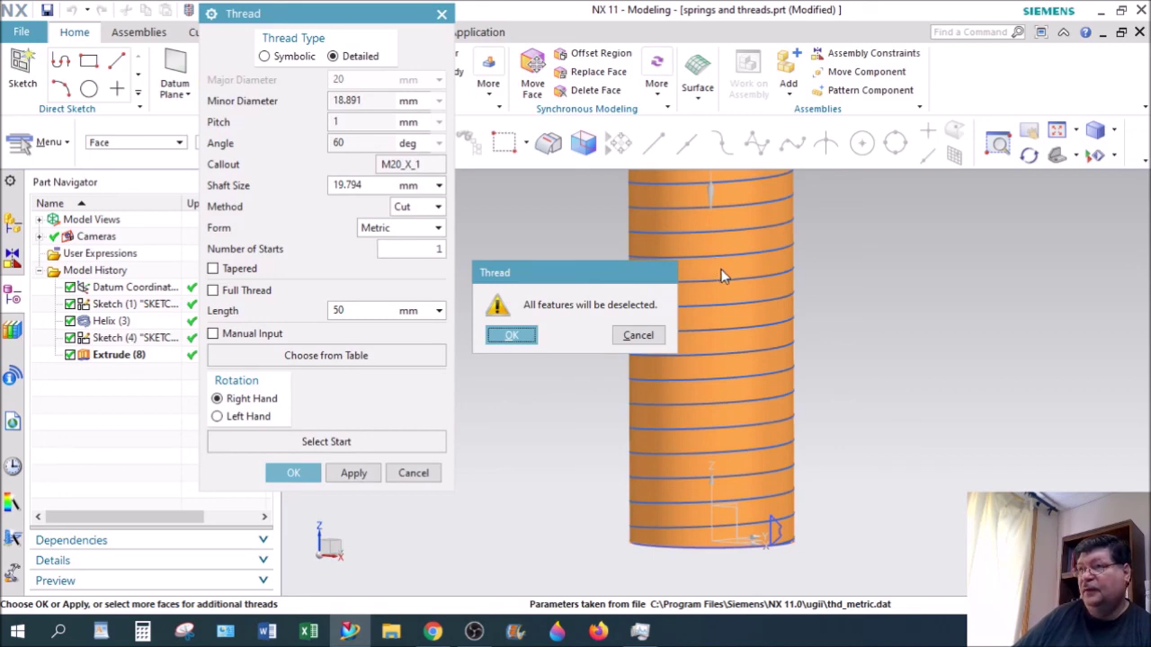
left_click(527, 337)
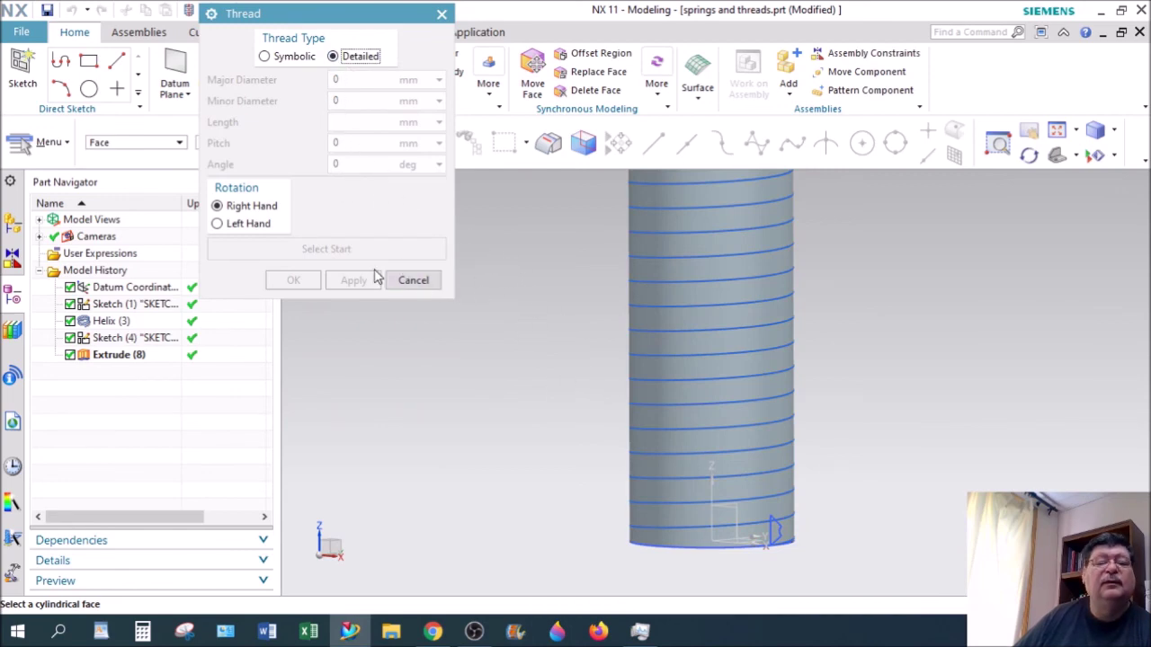
left_click(692, 298)
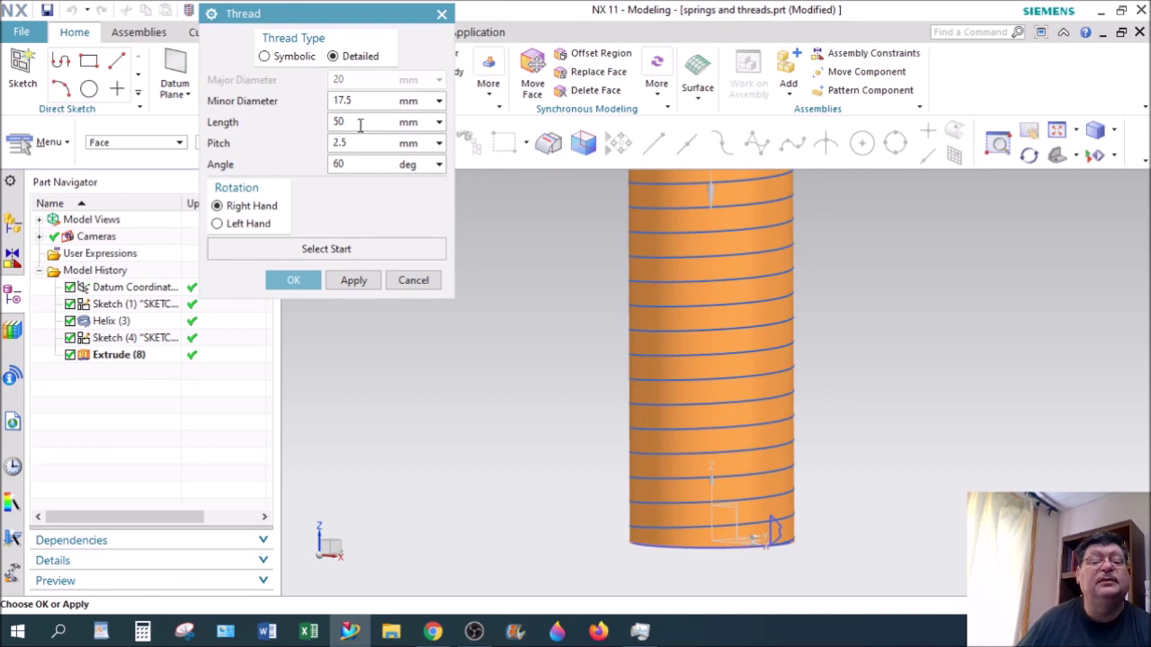
left_click(306, 280)
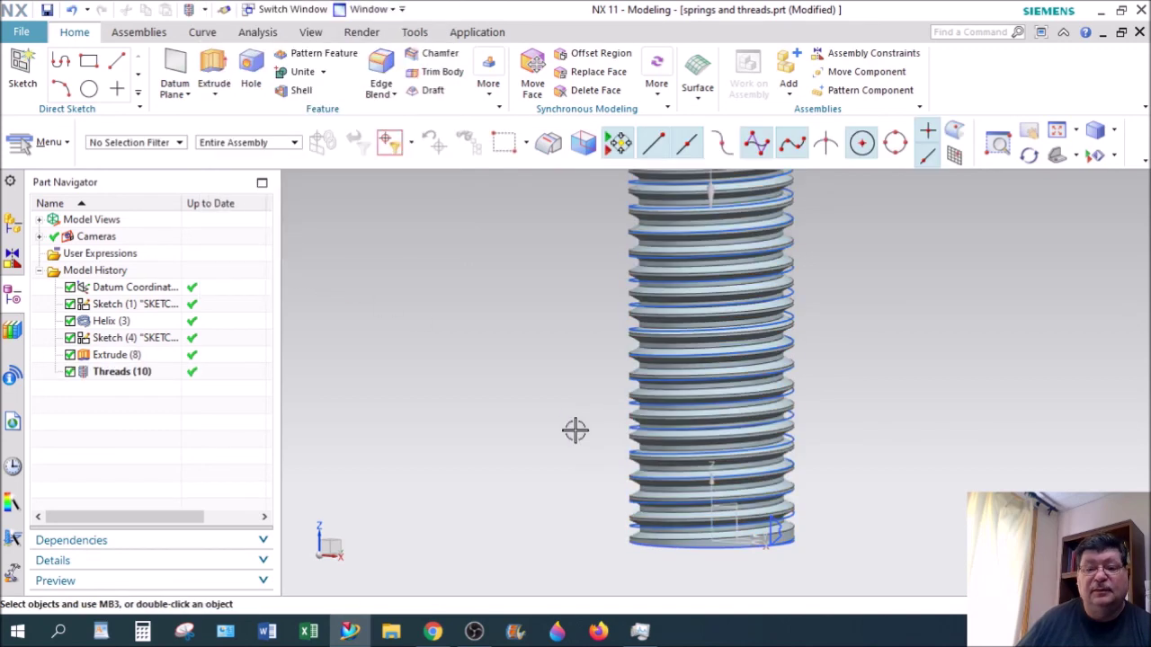